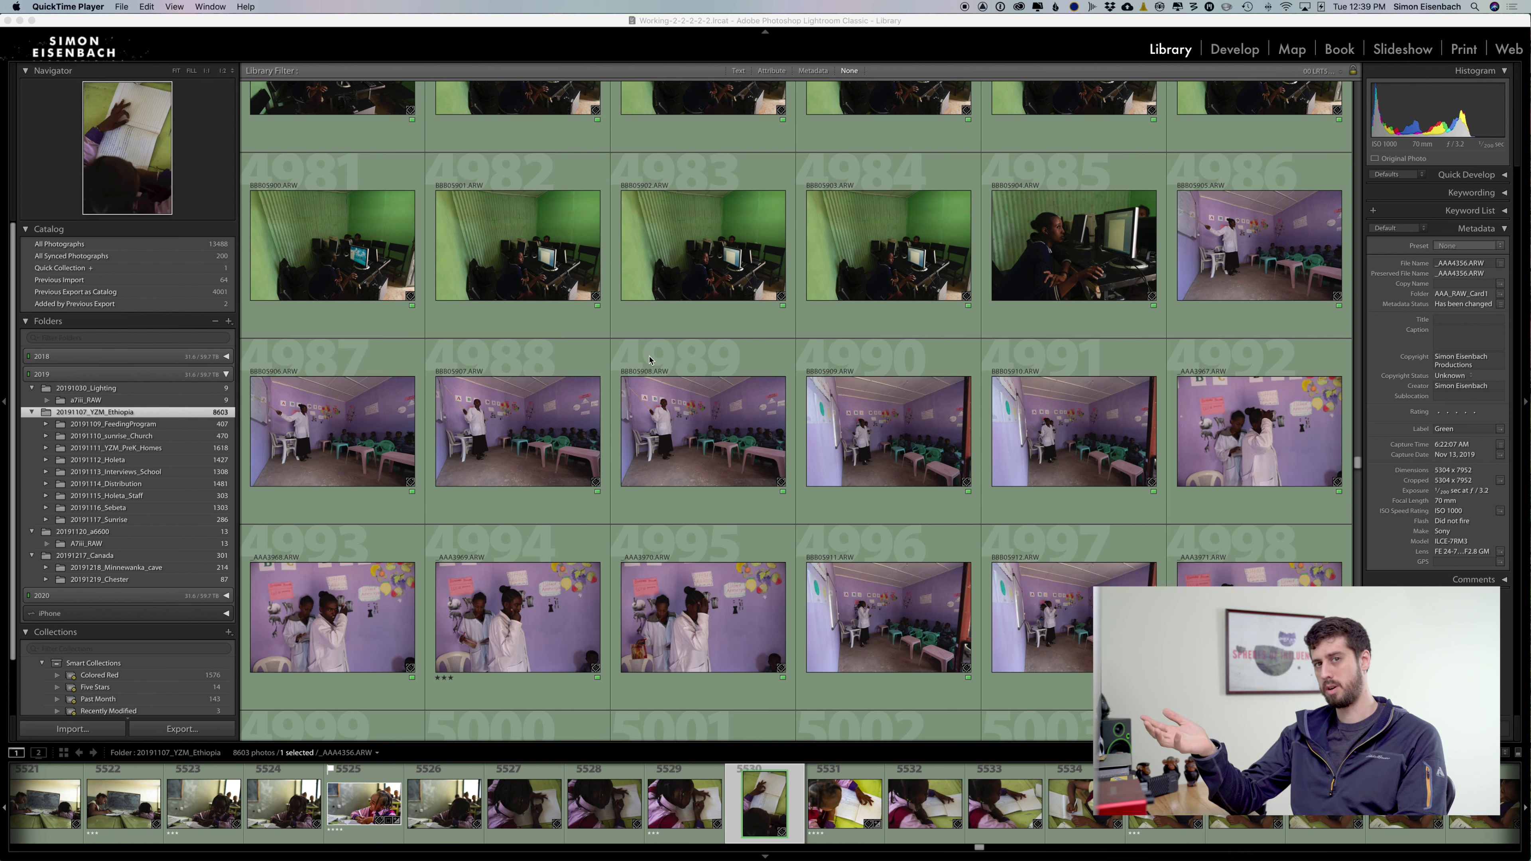
Step: Look through the color-labeled photos in the 20191107_YZM_Ethiopia folder grid
scroll(650, 360, up, 10)
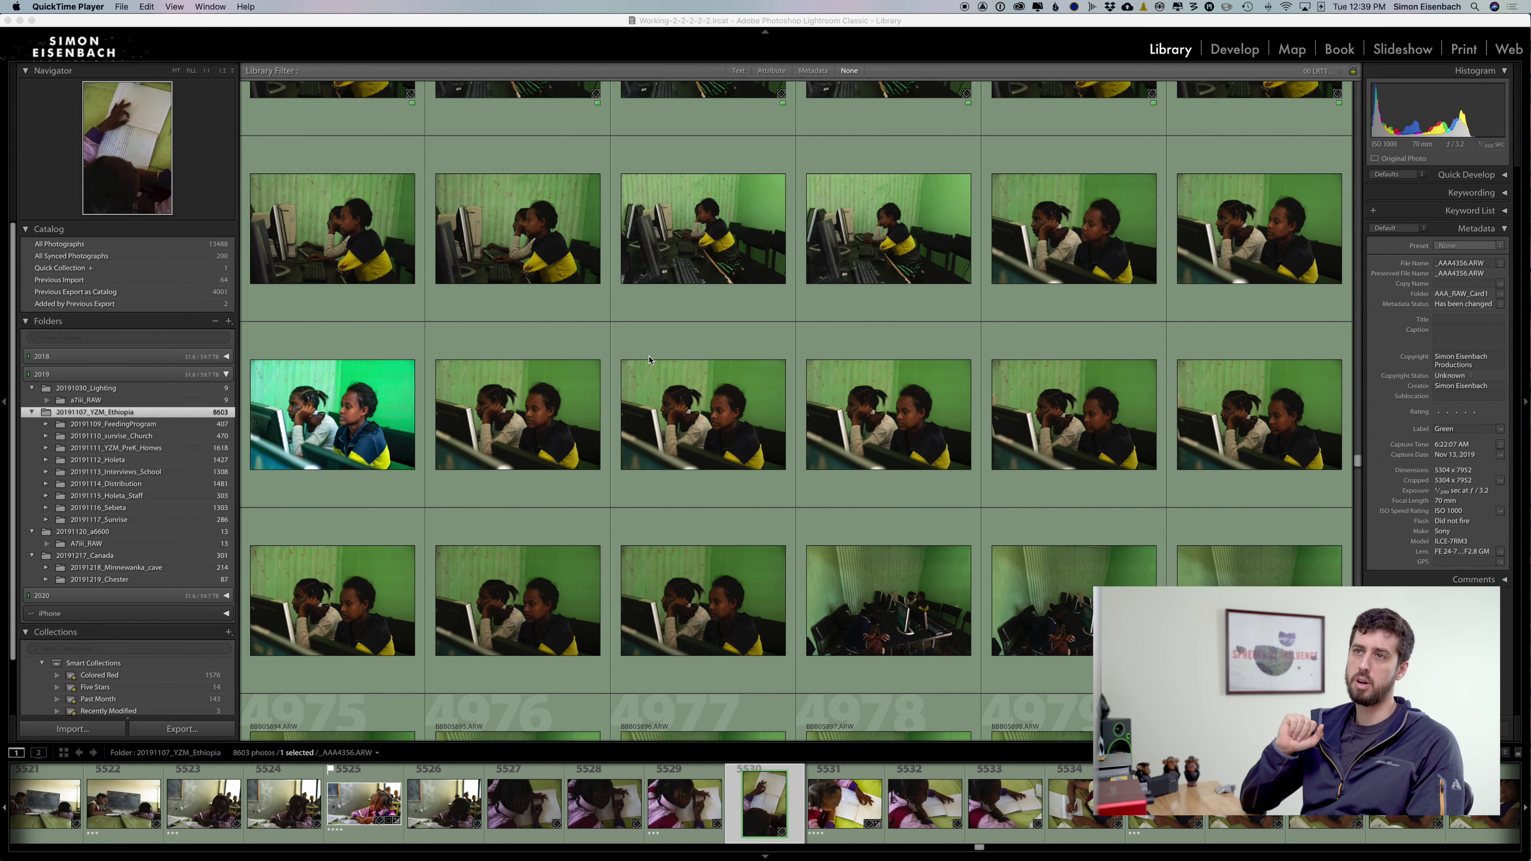
scroll(650, 360, up, 10)
scroll(650, 360, up, 20)
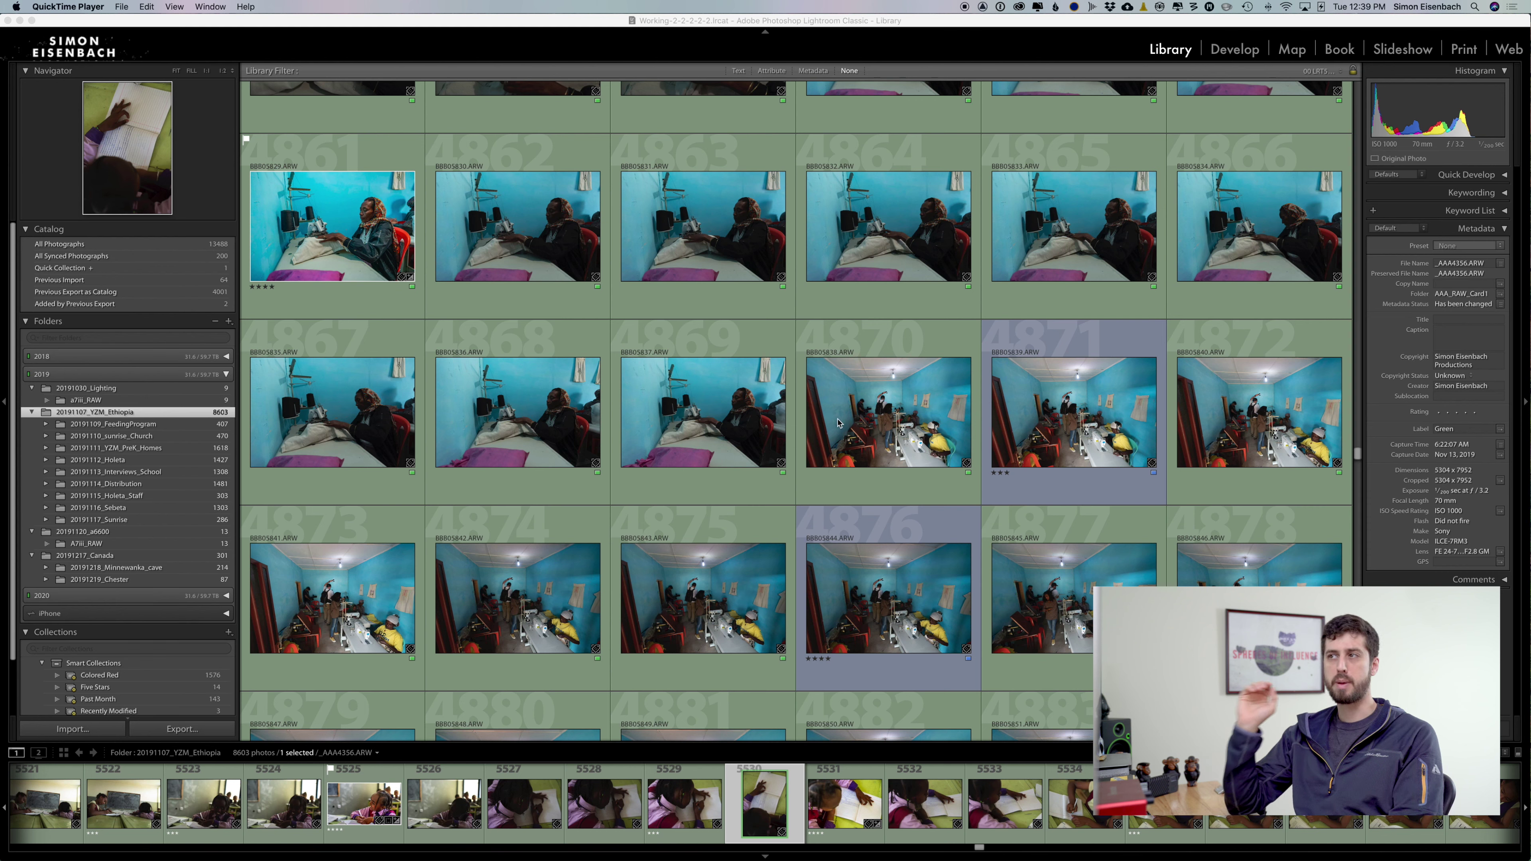
scroll(669, 428, up, 5)
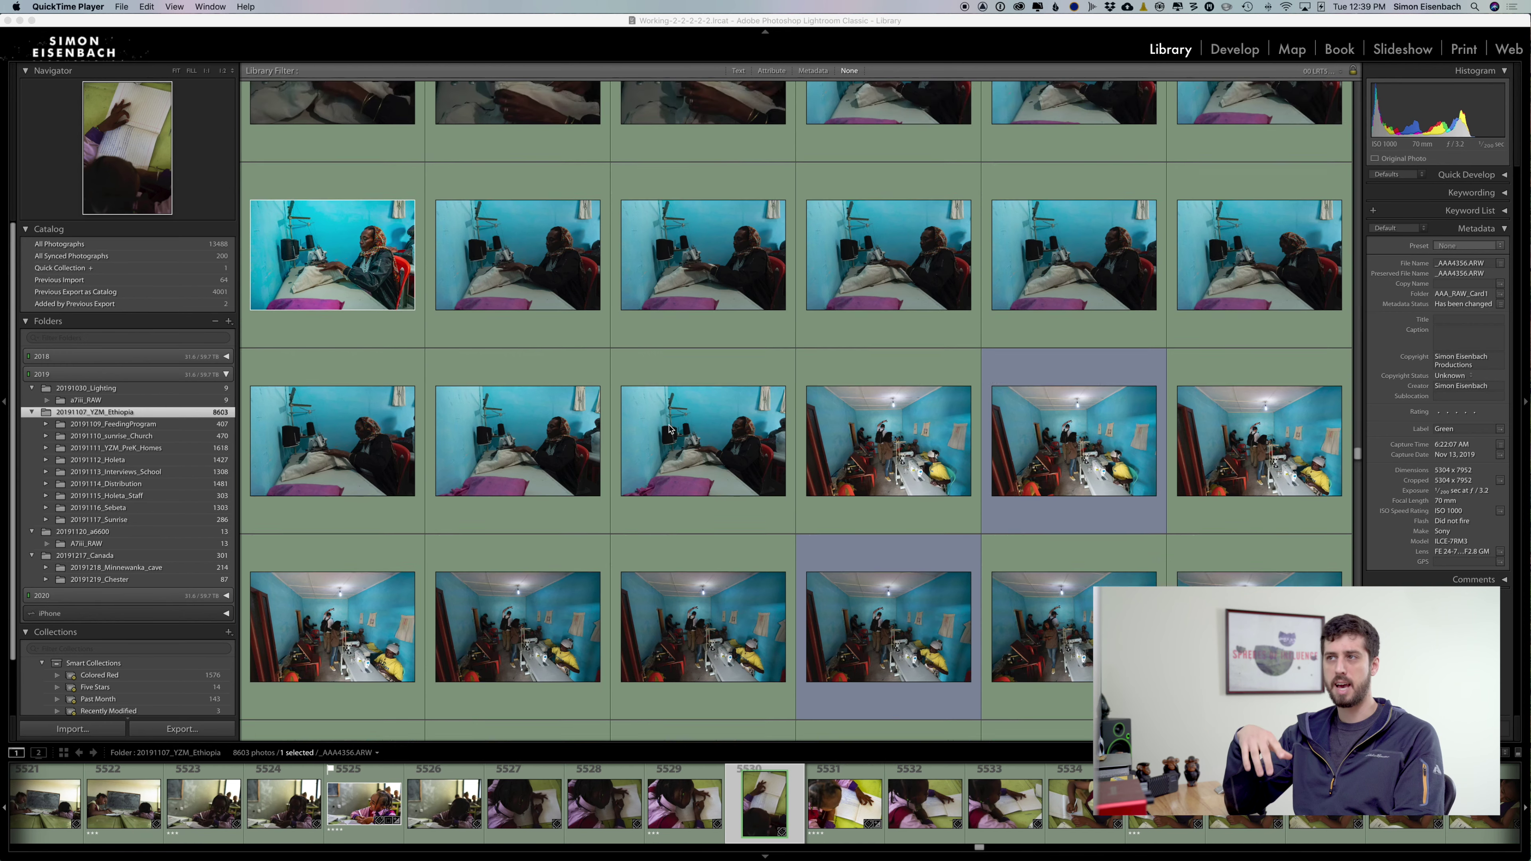
scroll(669, 428, up, 15)
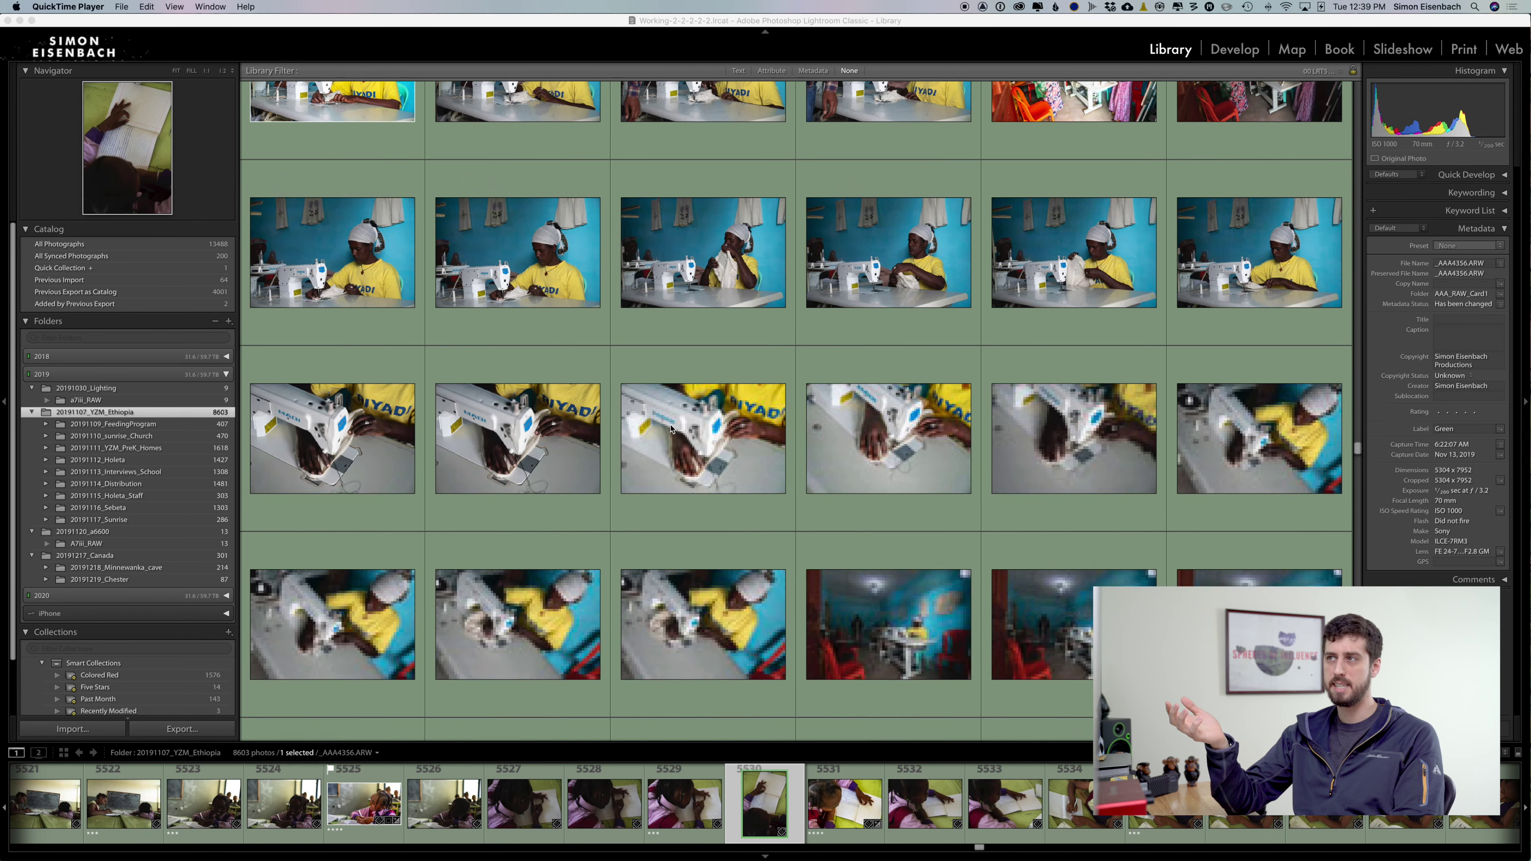
scroll(603, 427, up, 3)
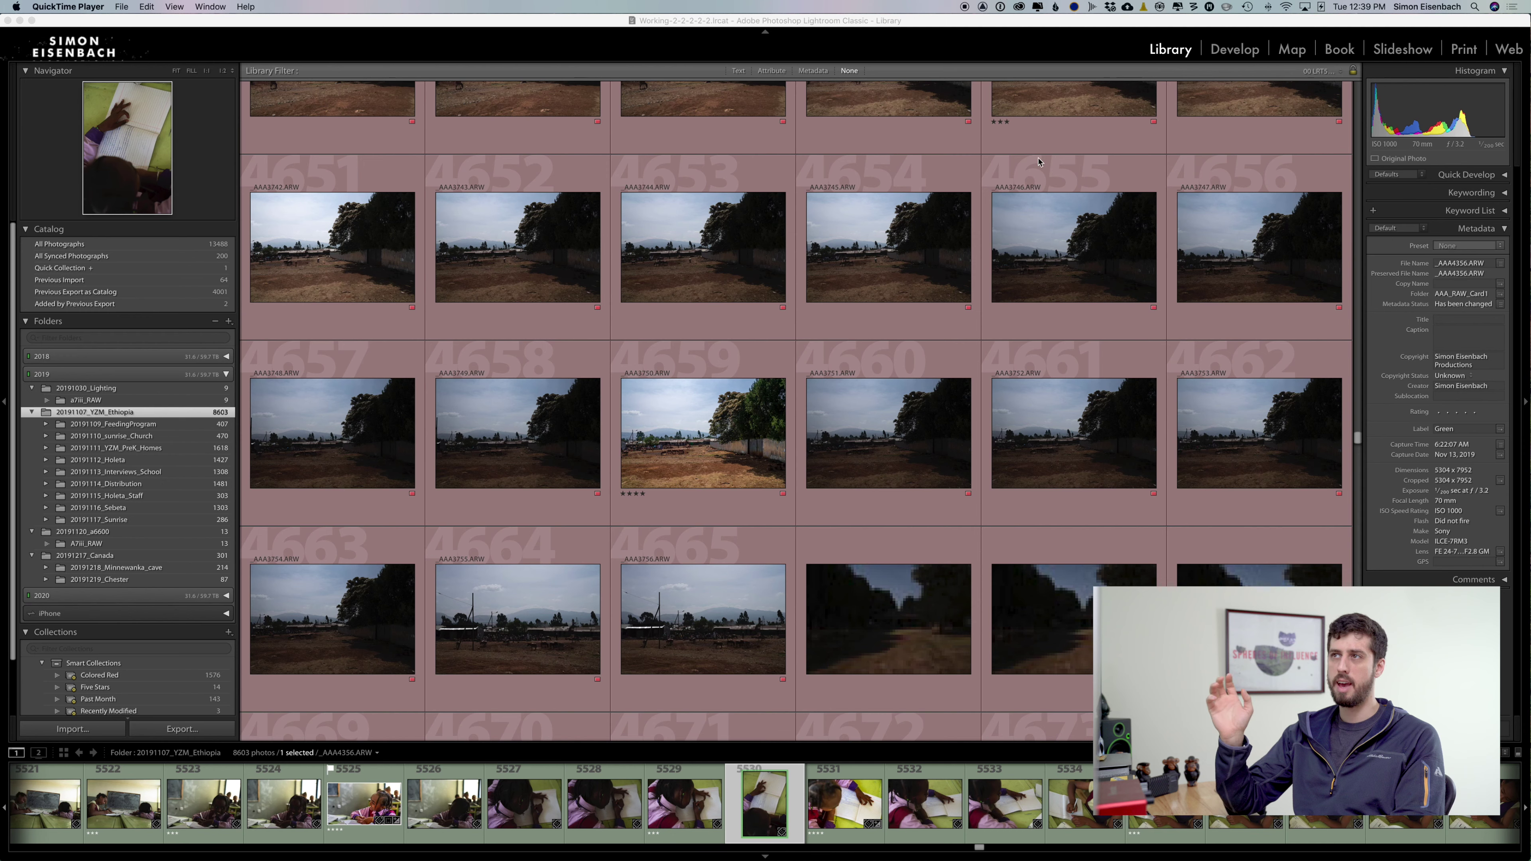
scroll(699, 446, down, 3)
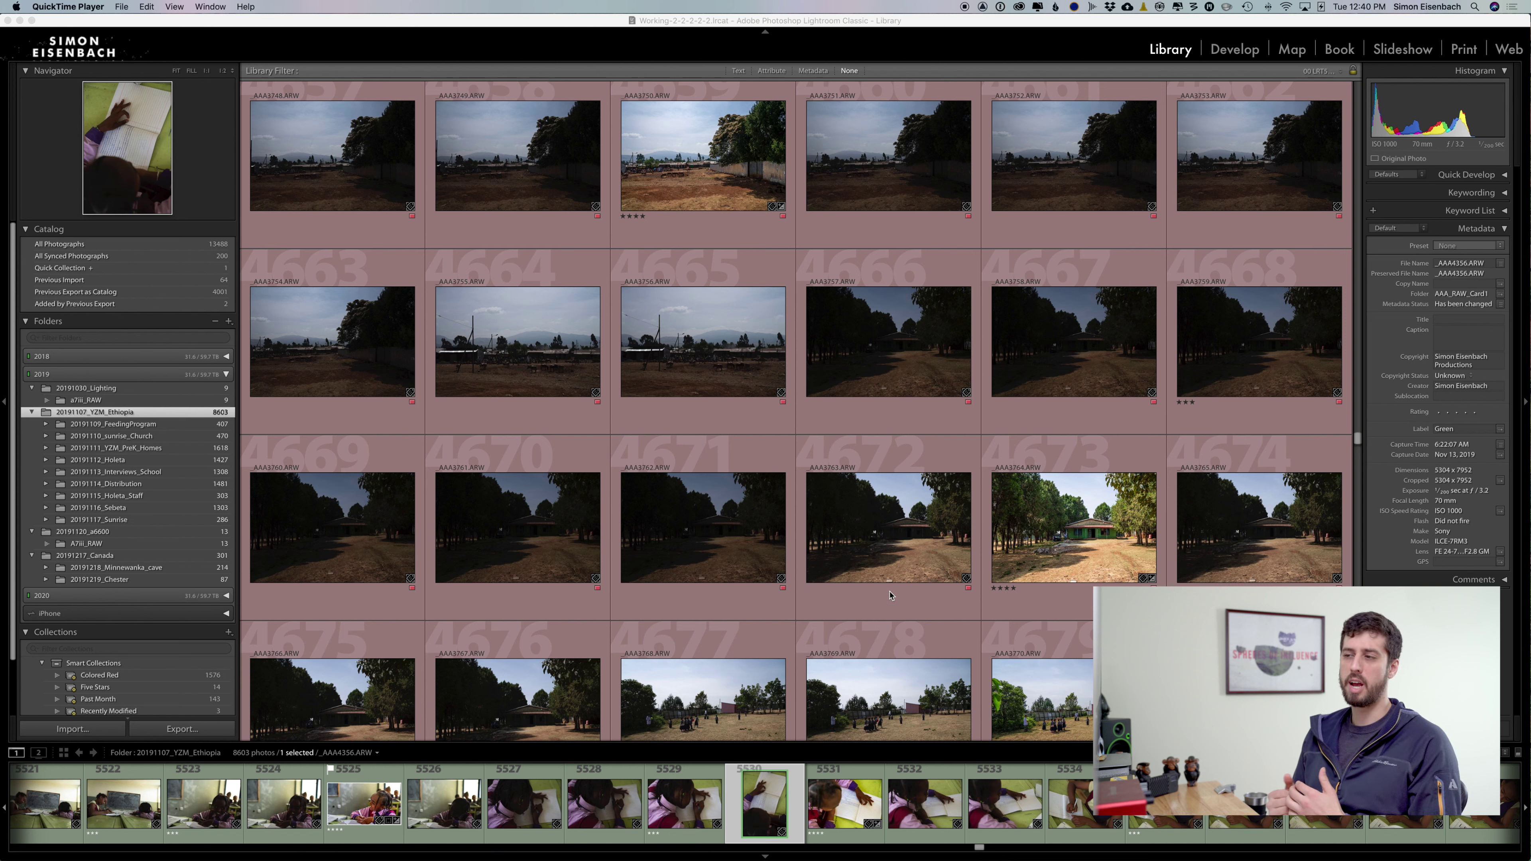
scroll(890, 595, down, 3)
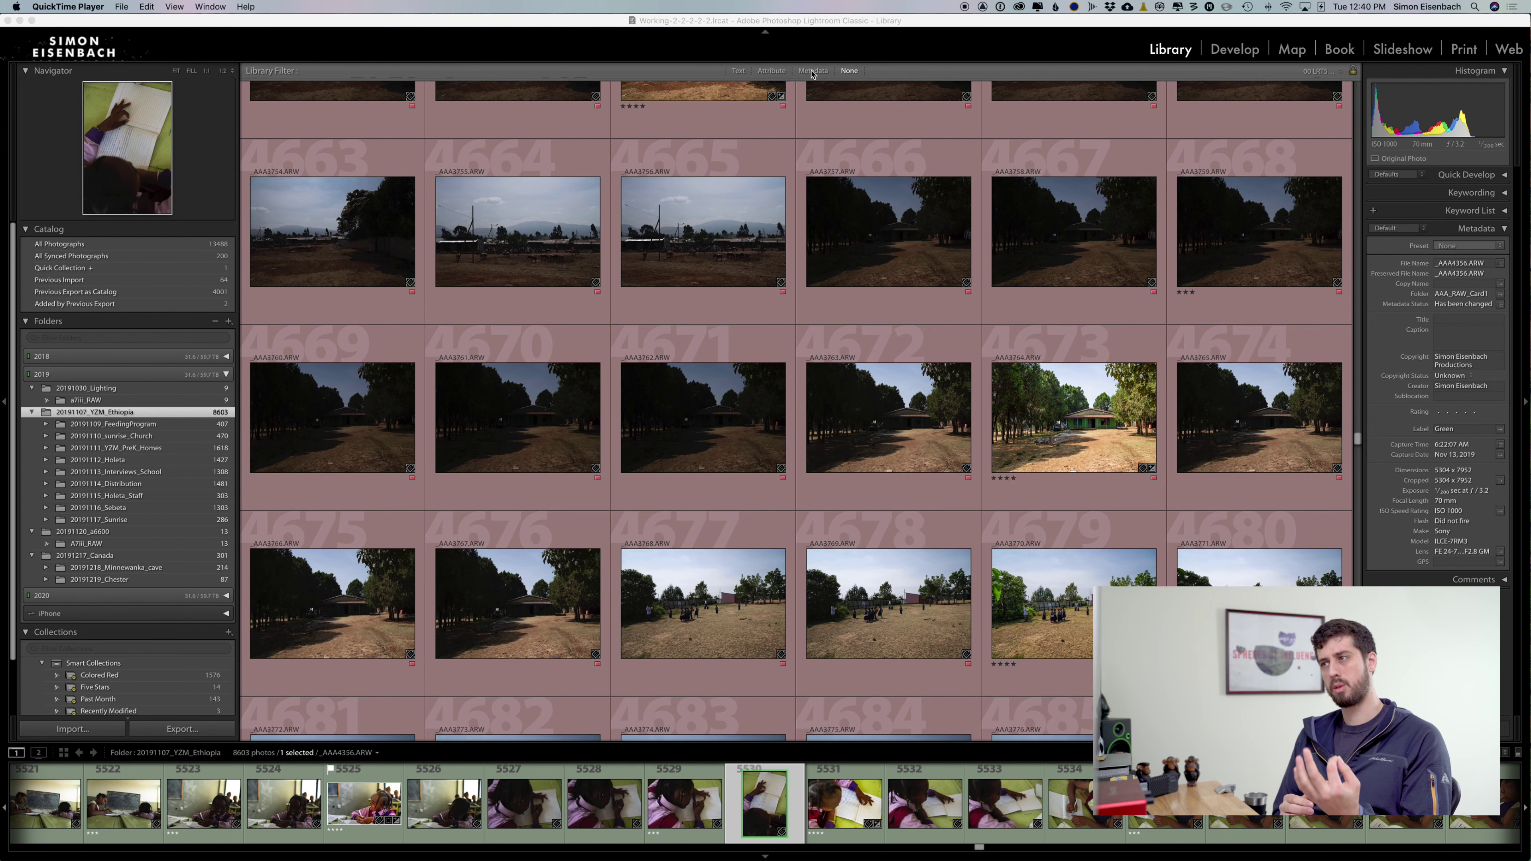
Step: Filter the folder by attribute to photos labeled green with four stars and higher
click(771, 71)
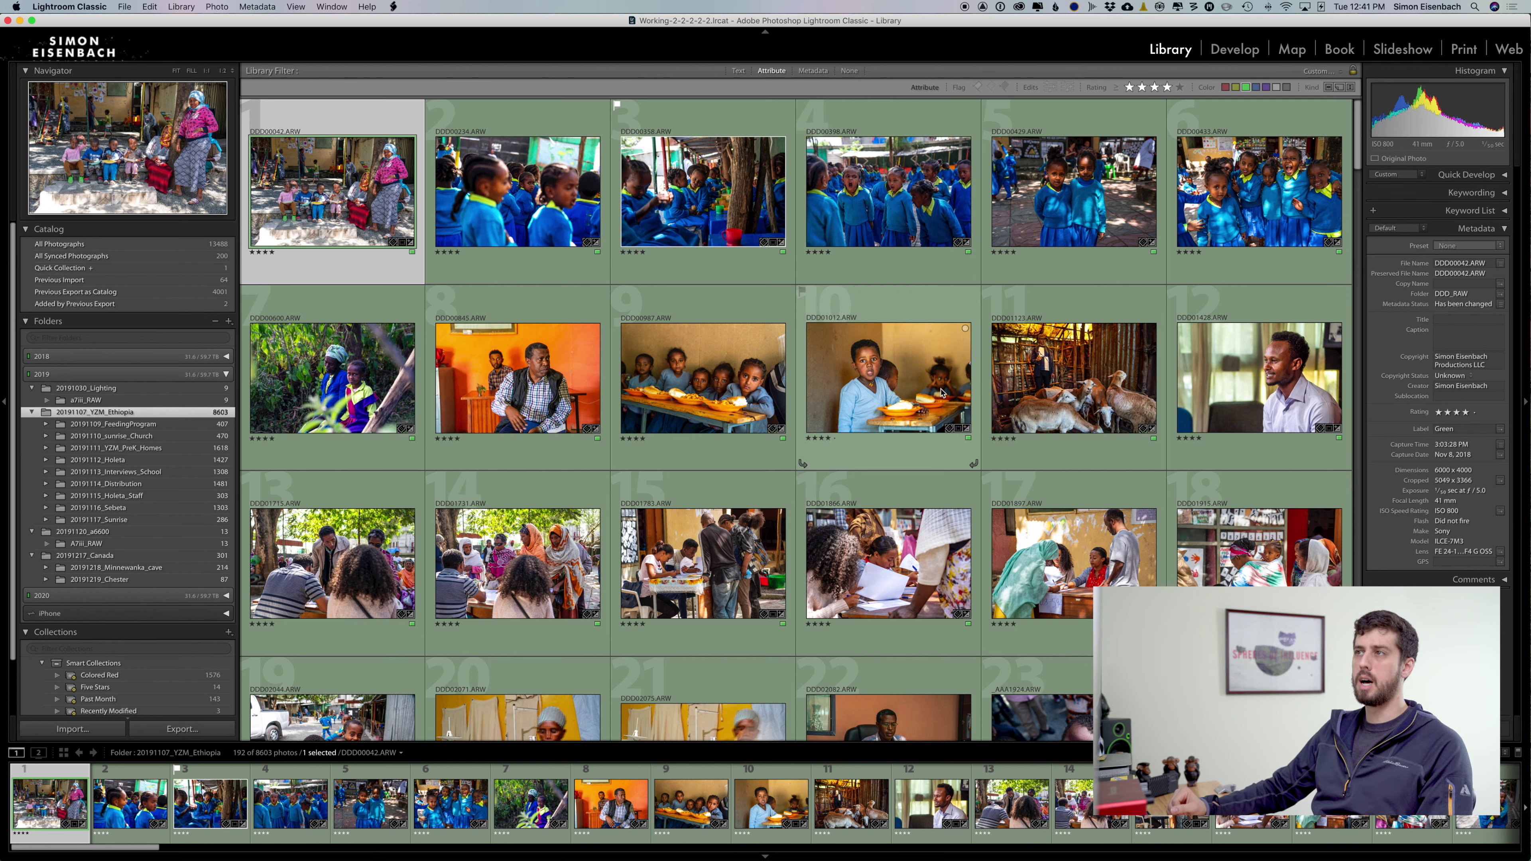
scroll(938, 550, down, 5)
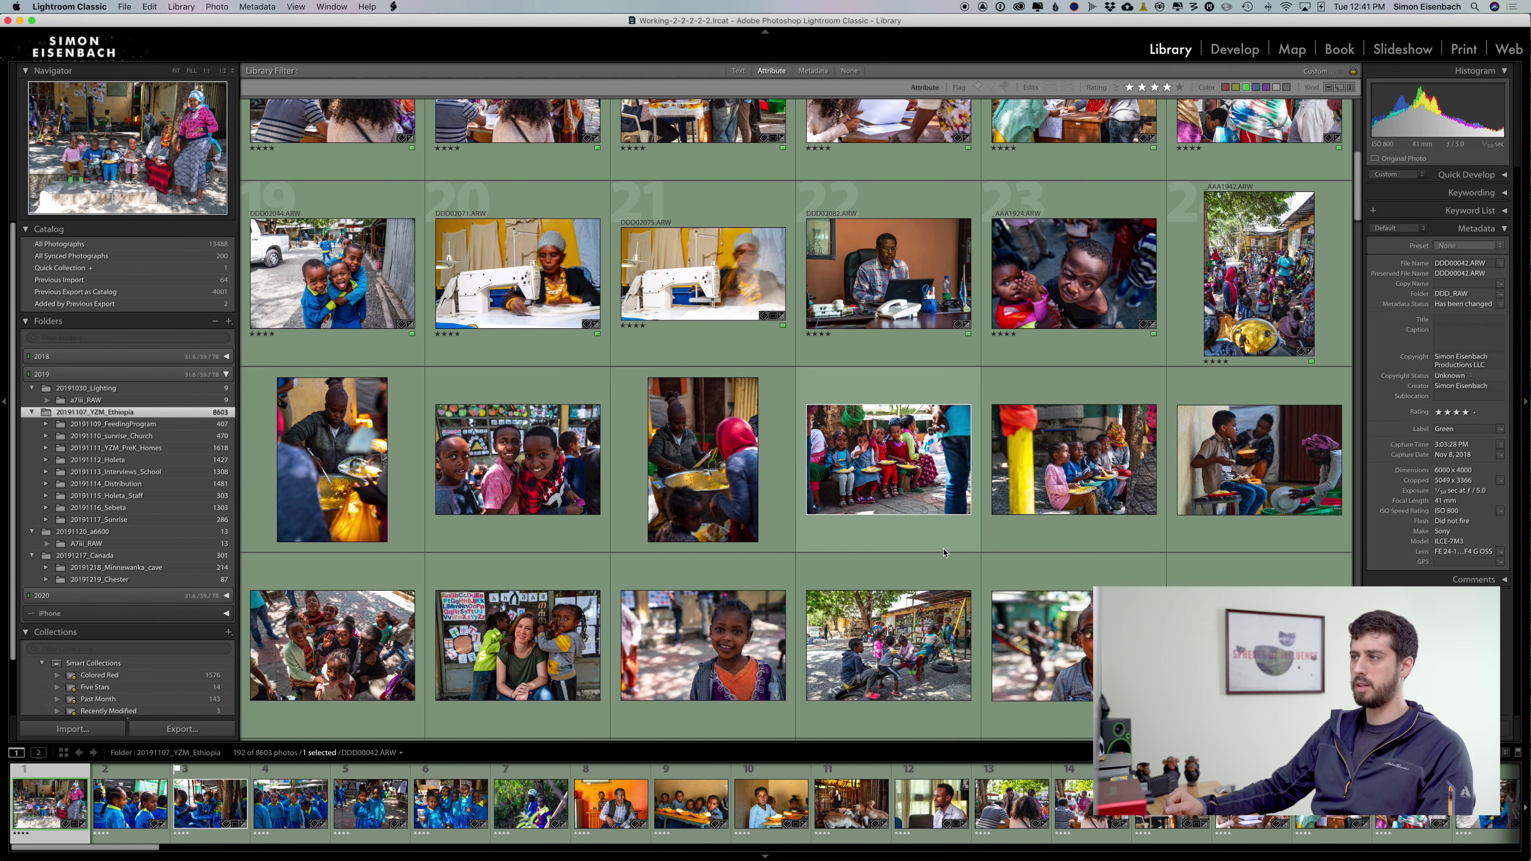
Step: Lower the rating filter to three stars and higher and look through the matching photos
click(1154, 88)
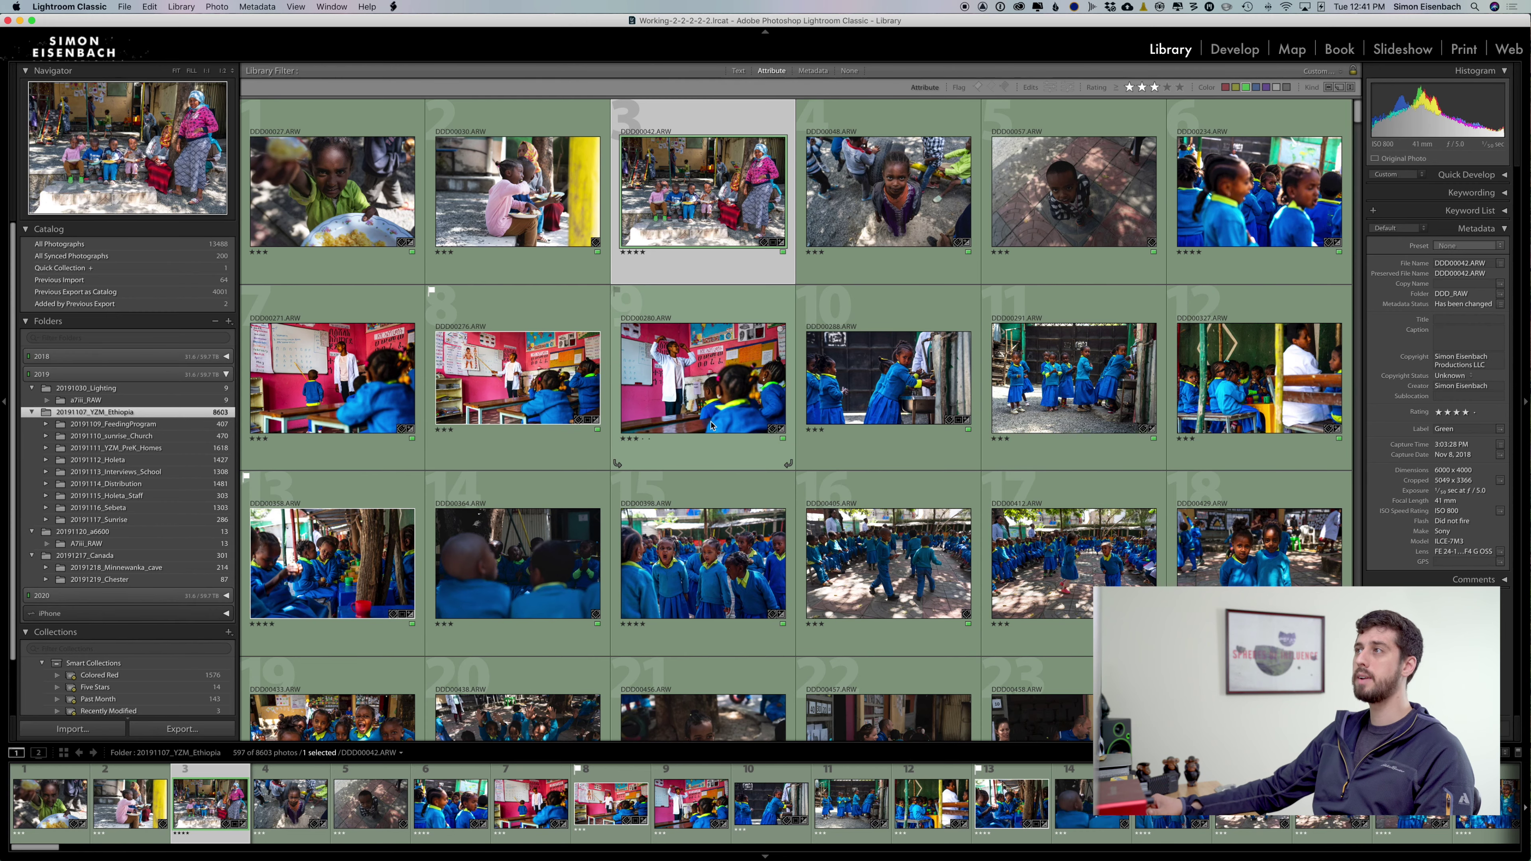
scroll(712, 425, down, 3)
scroll(712, 425, down, 1)
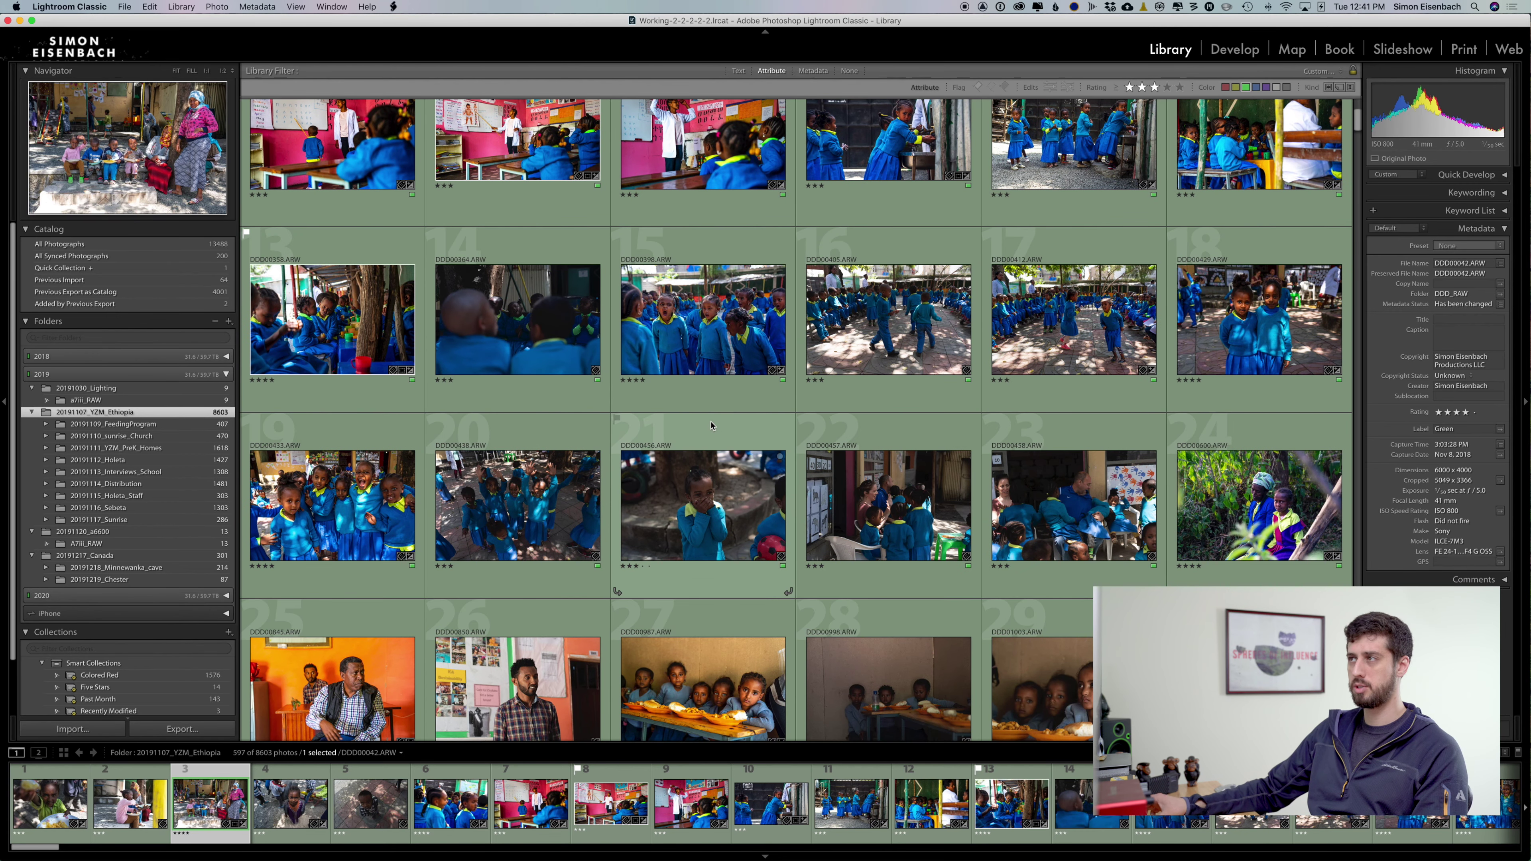
scroll(711, 425, down, 6)
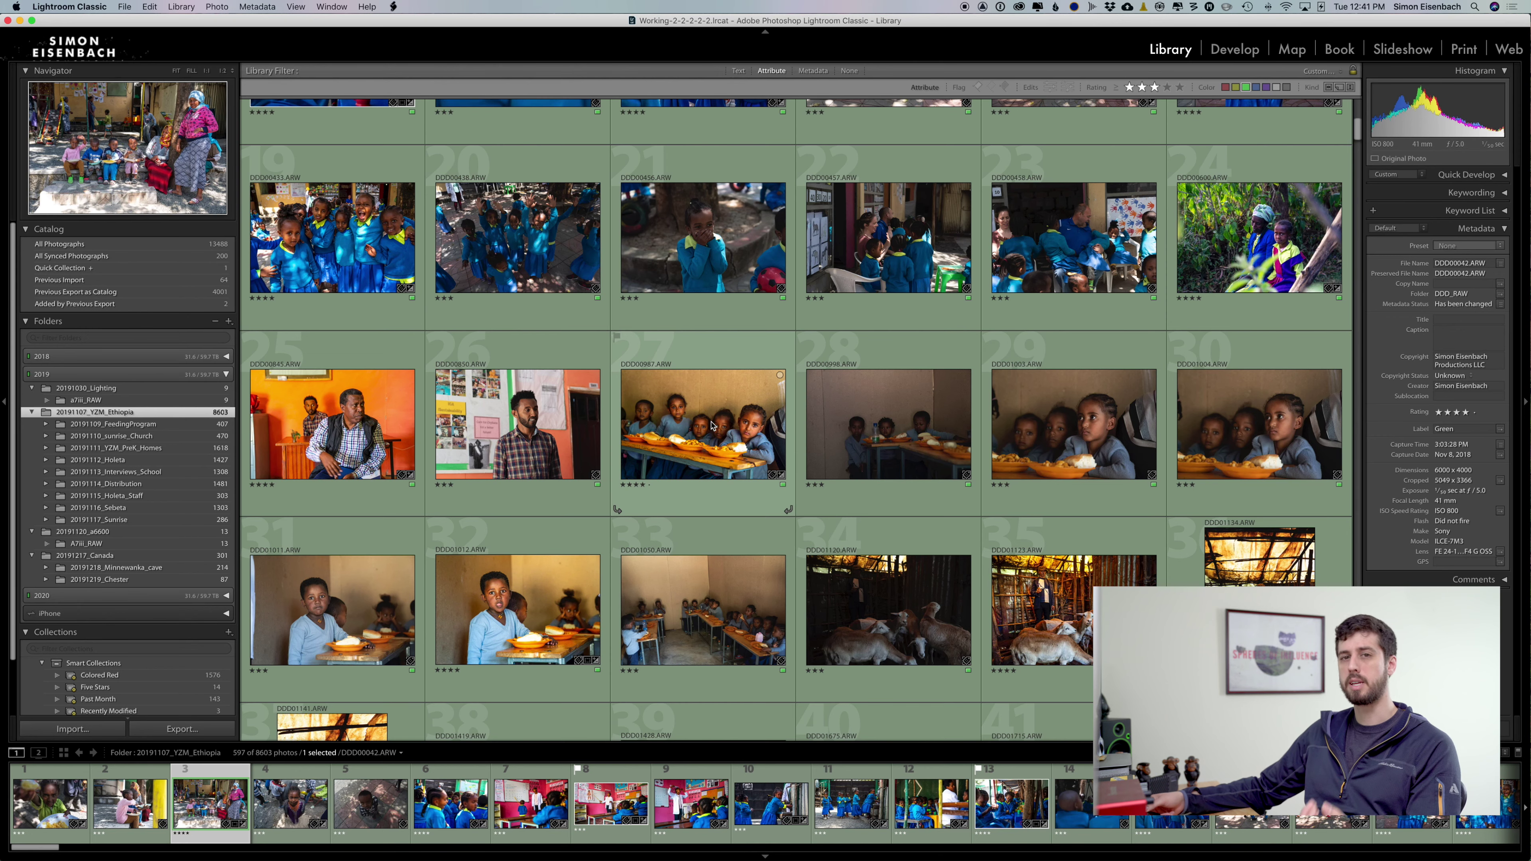
scroll(713, 425, down, 2)
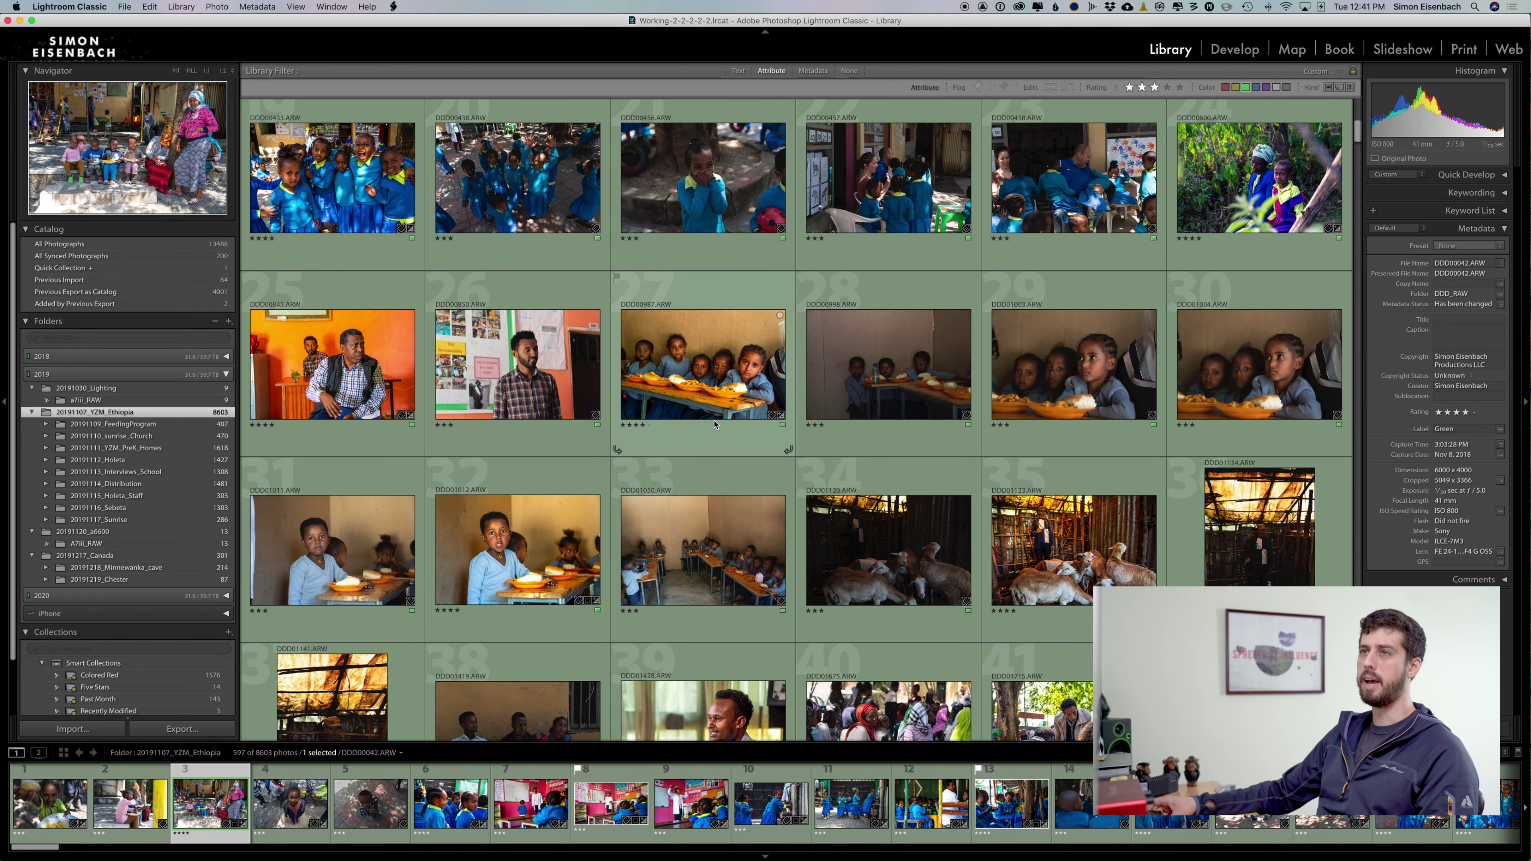
scroll(712, 424, down, 12)
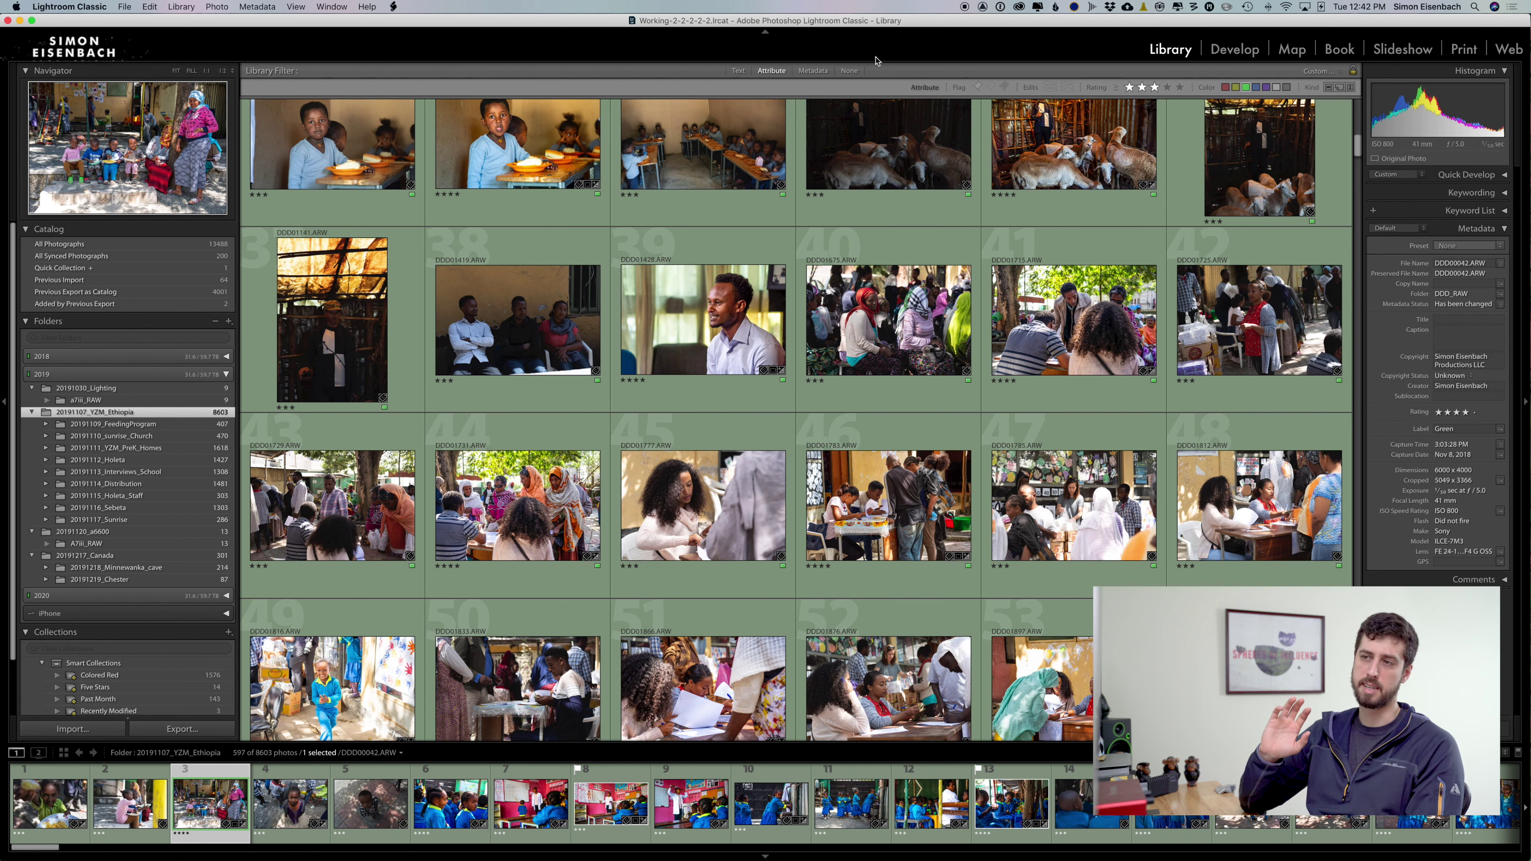
Step: Compare the rating filter at four, three, two, one and five stars, returning to three stars and higher
click(1166, 88)
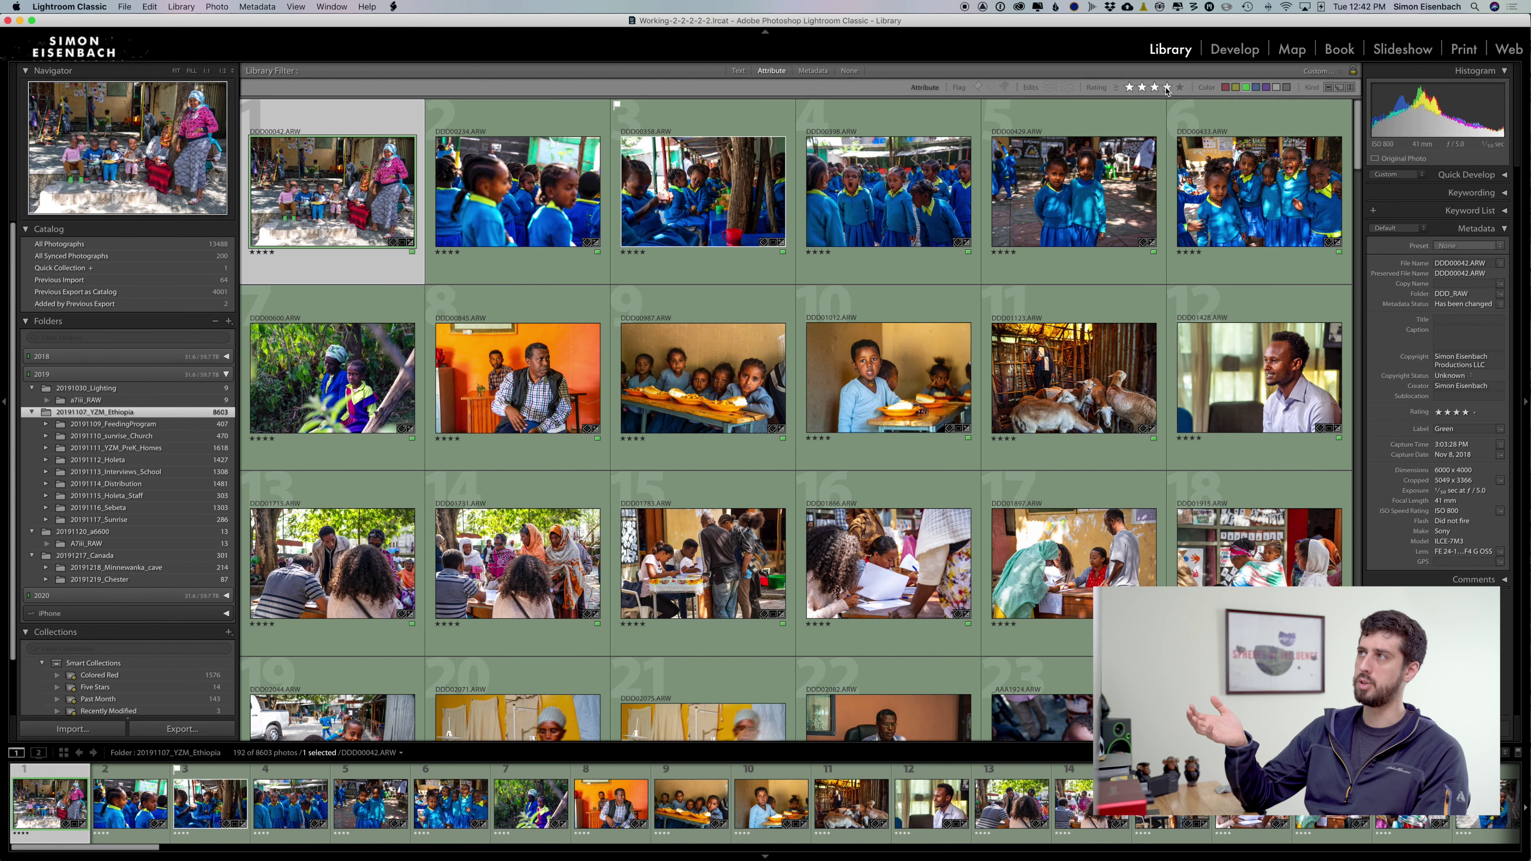
click(1153, 88)
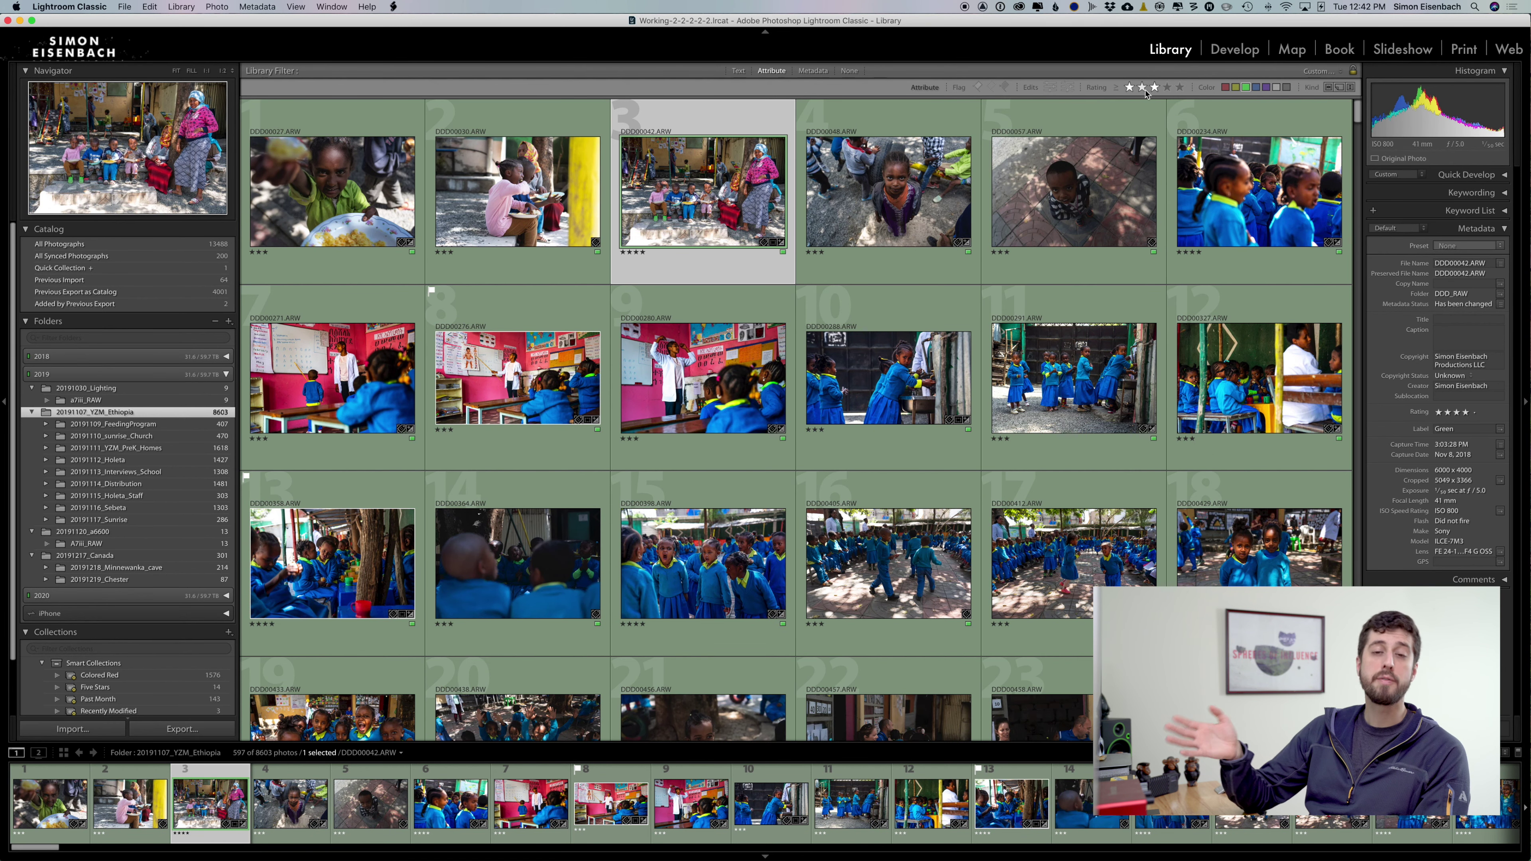
click(1132, 88)
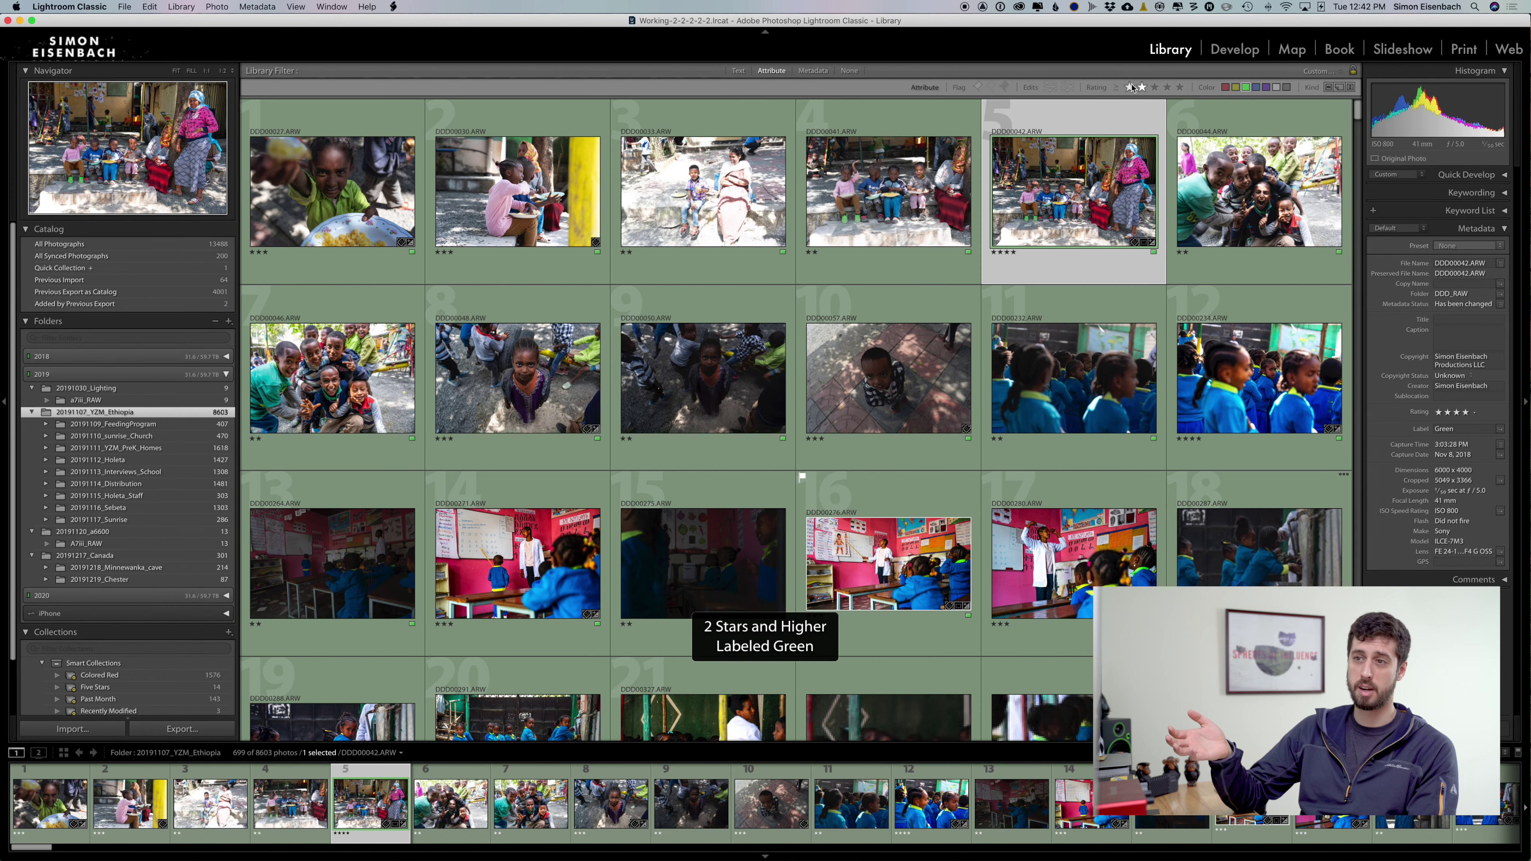
click(1129, 89)
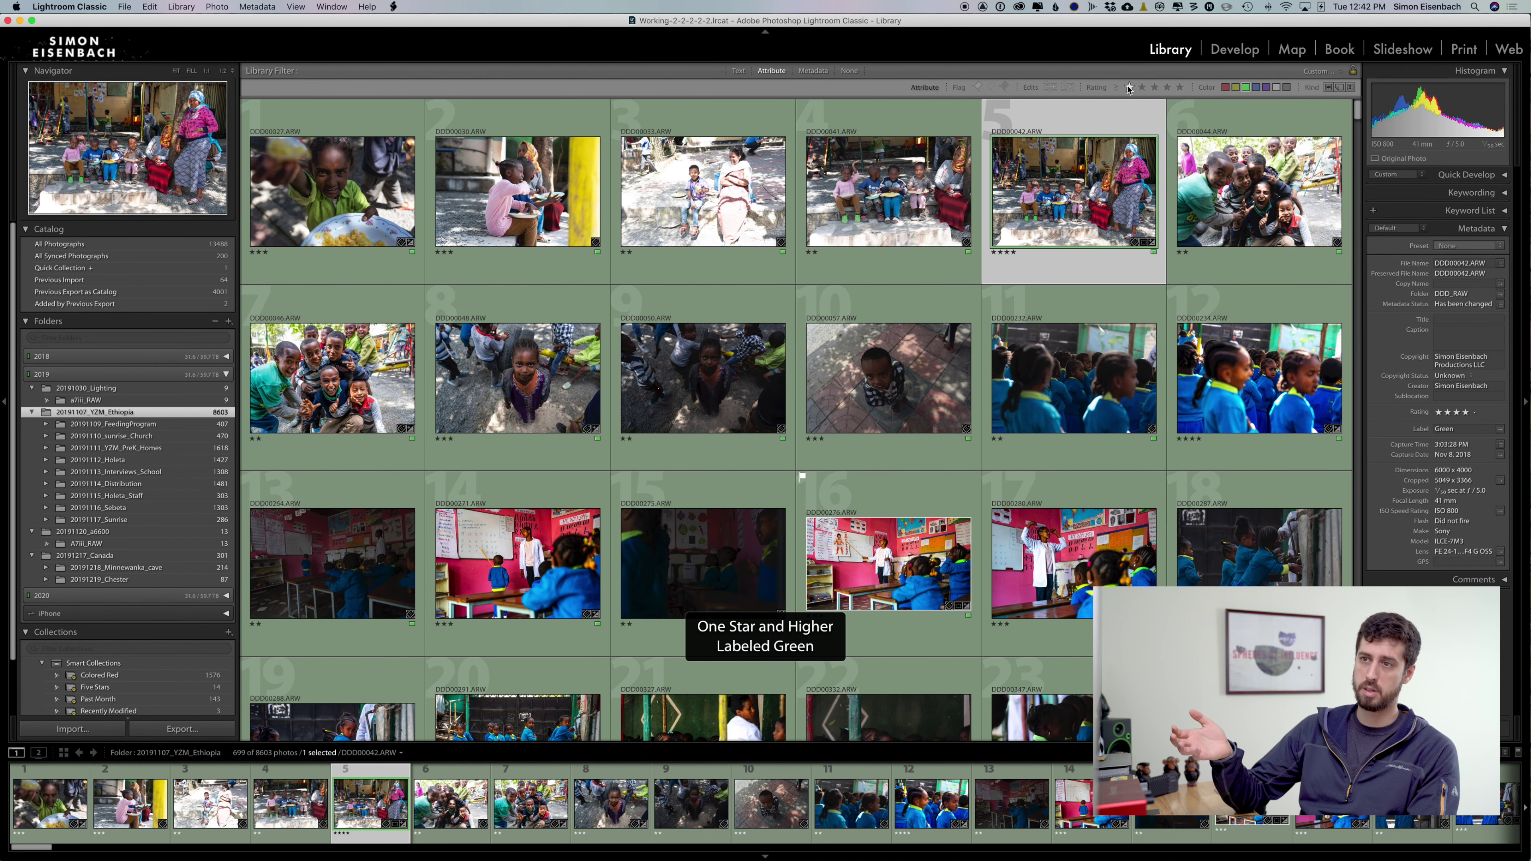
click(1155, 88)
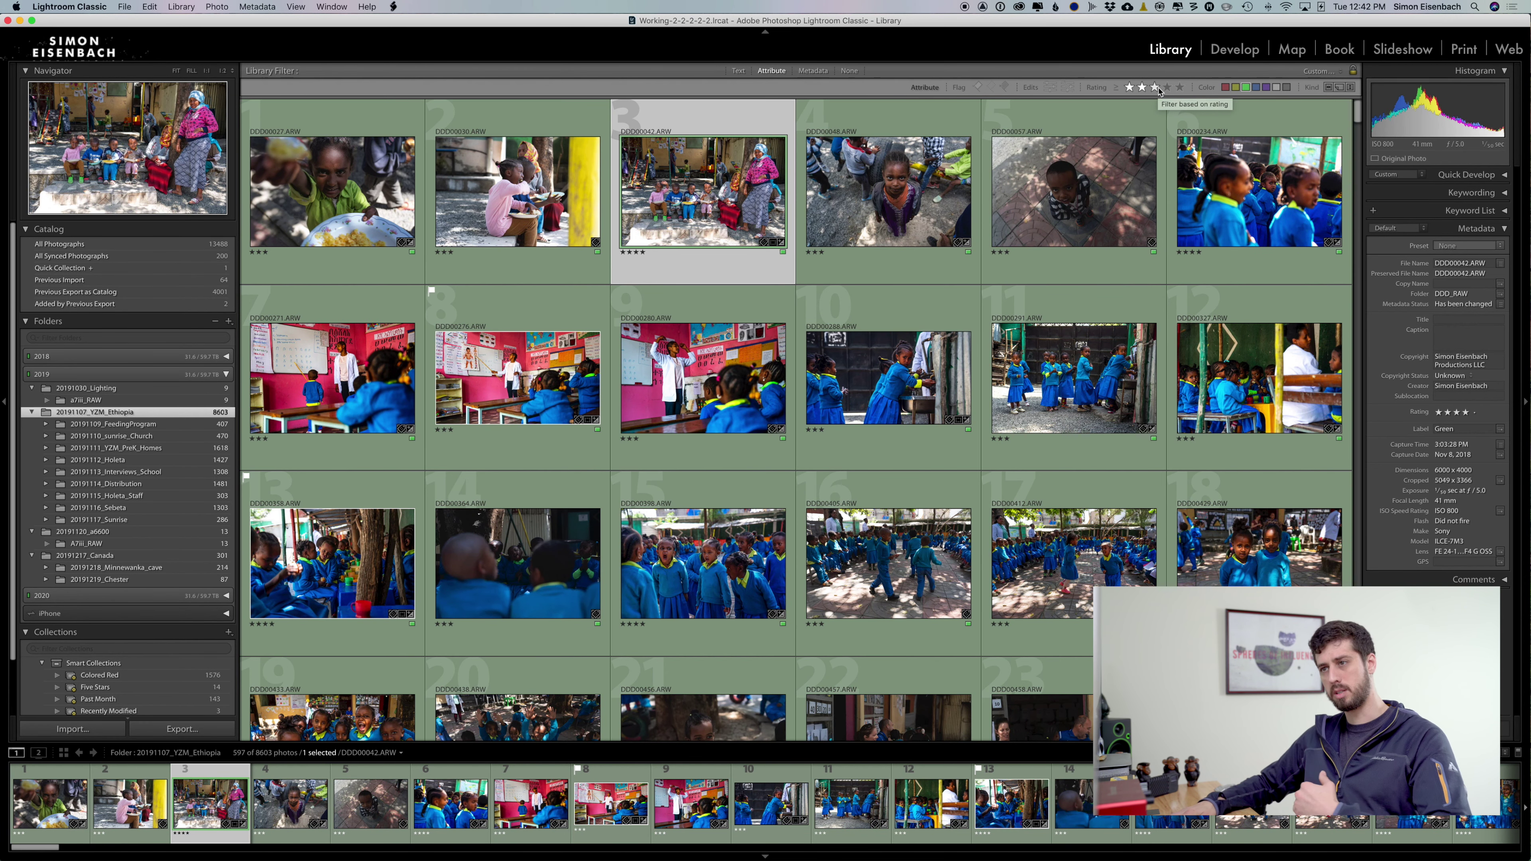
click(1179, 88)
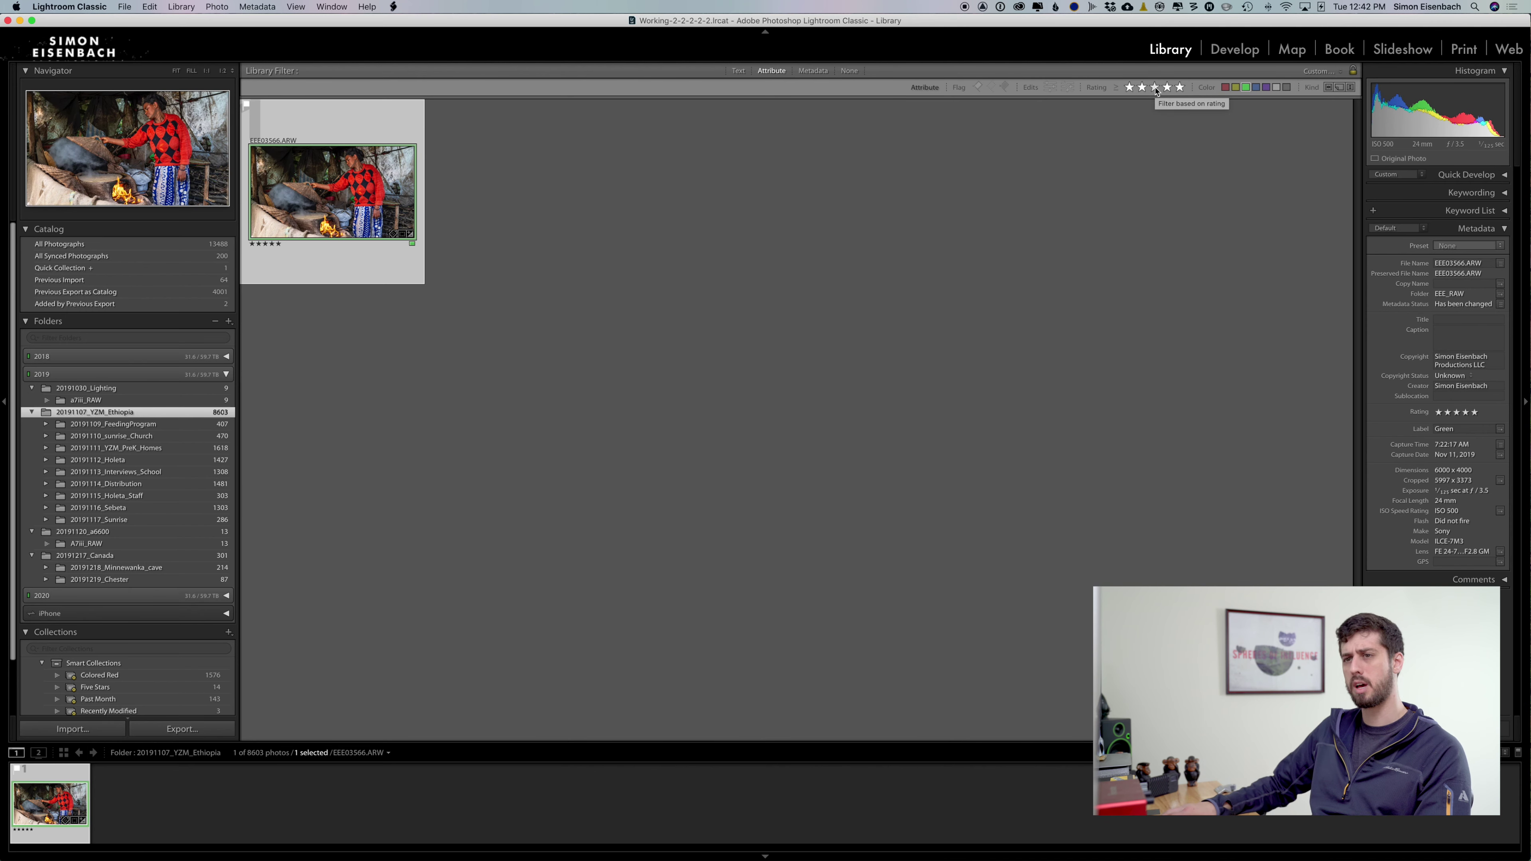
click(1155, 88)
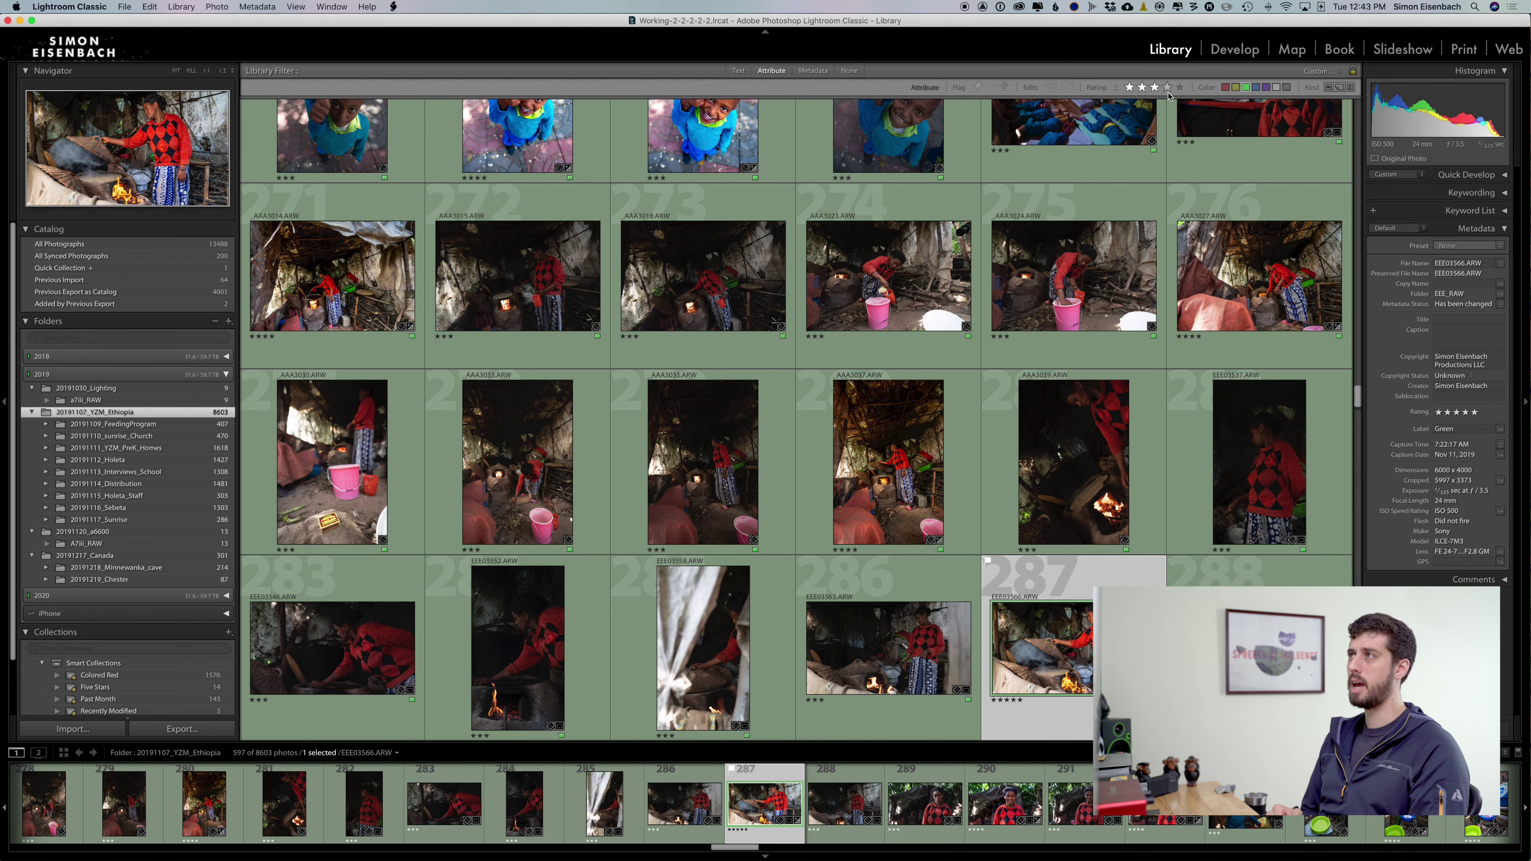
Step: Set the rating filter to four stars and higher and look through the matching green-labeled photos
click(1167, 89)
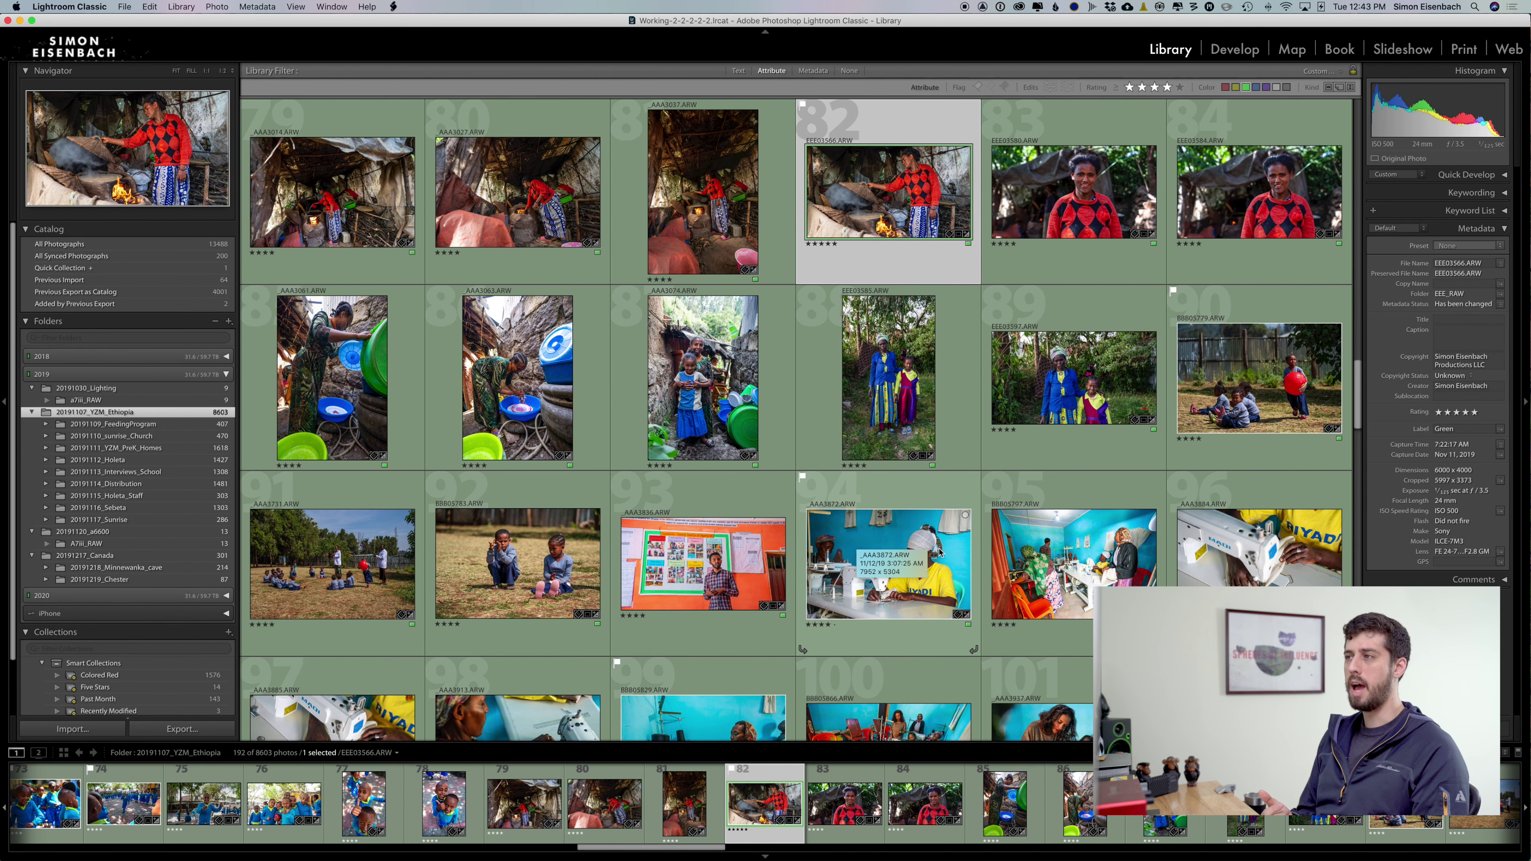
scroll(911, 395, down, 3)
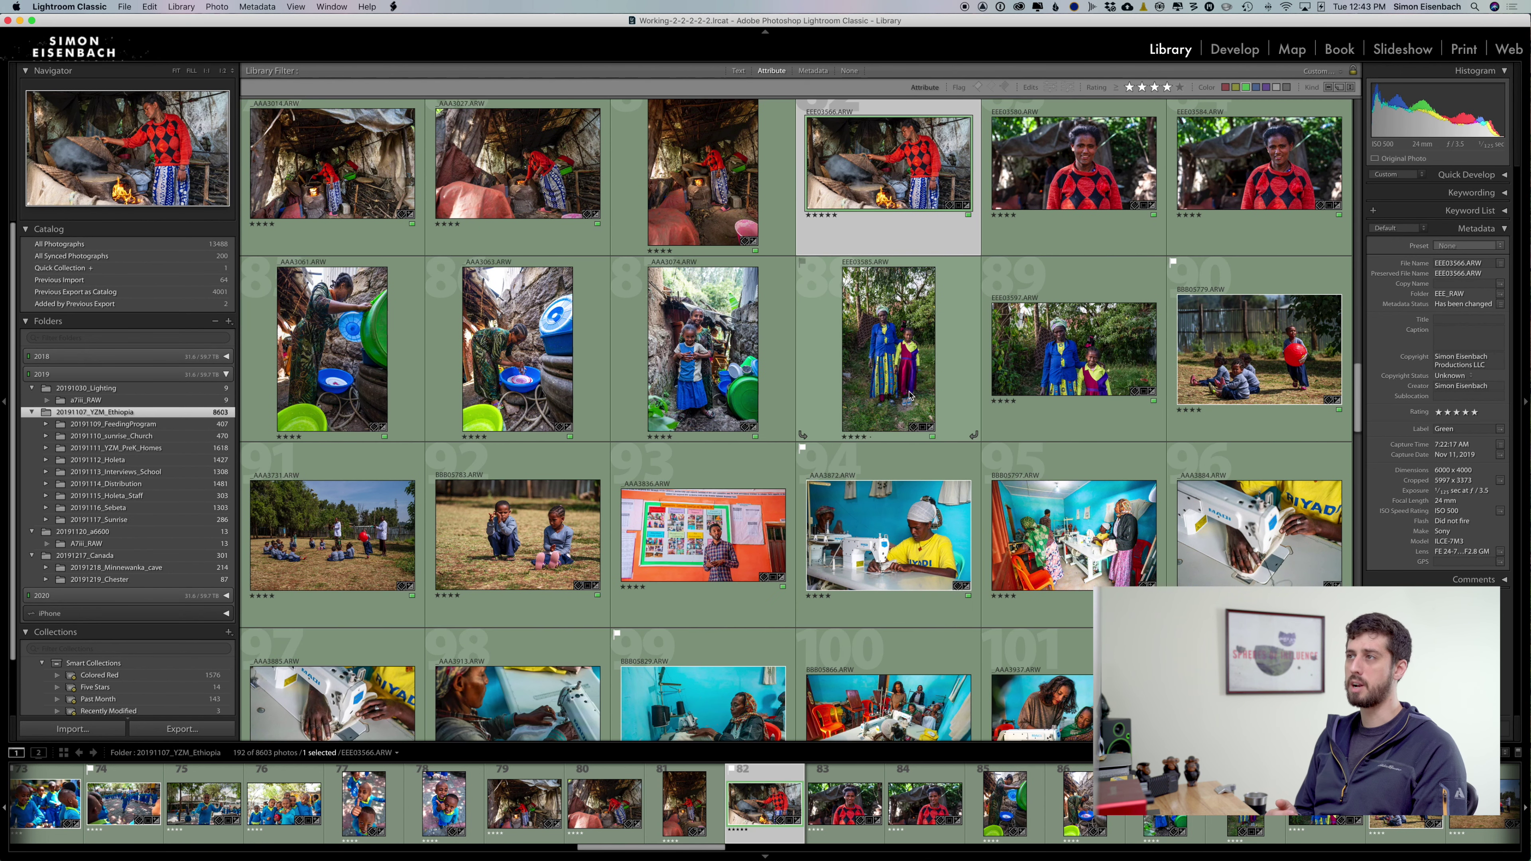
scroll(899, 395, down, 20)
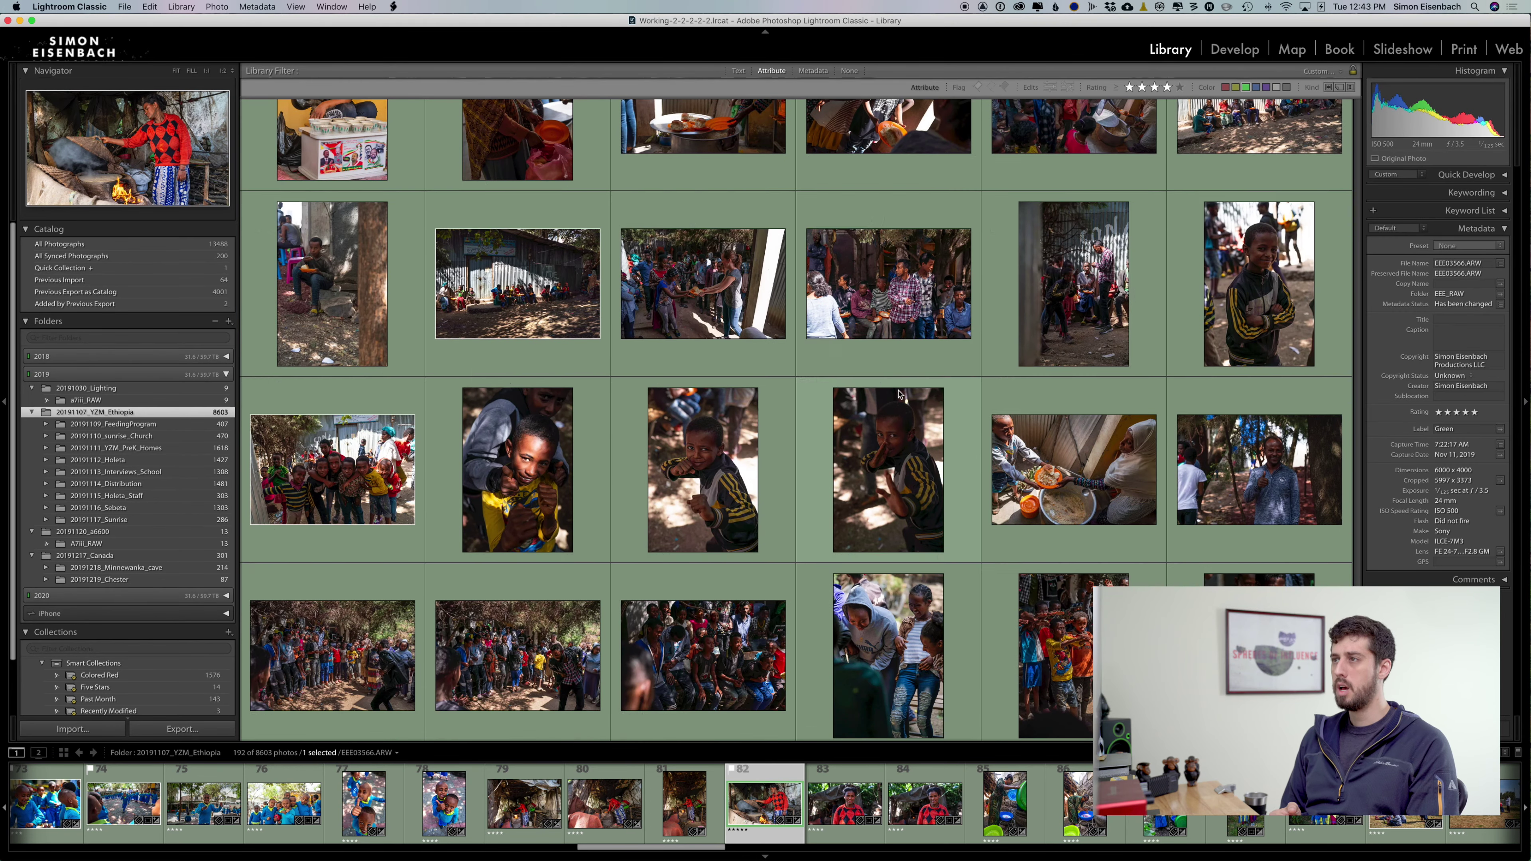
scroll(898, 395, up, 20)
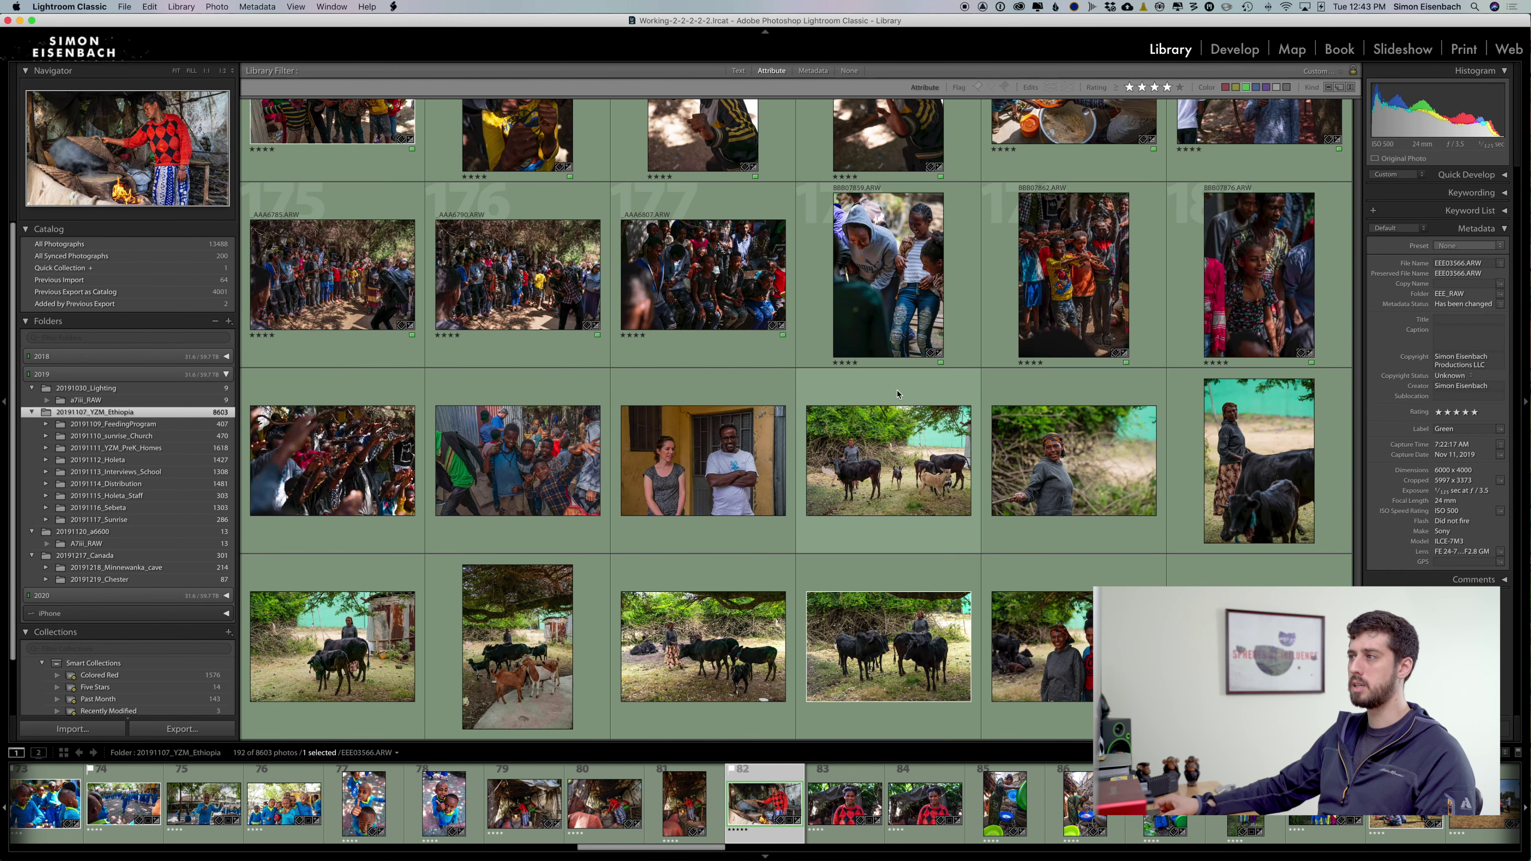
key(j)
scroll(896, 394, up, 5)
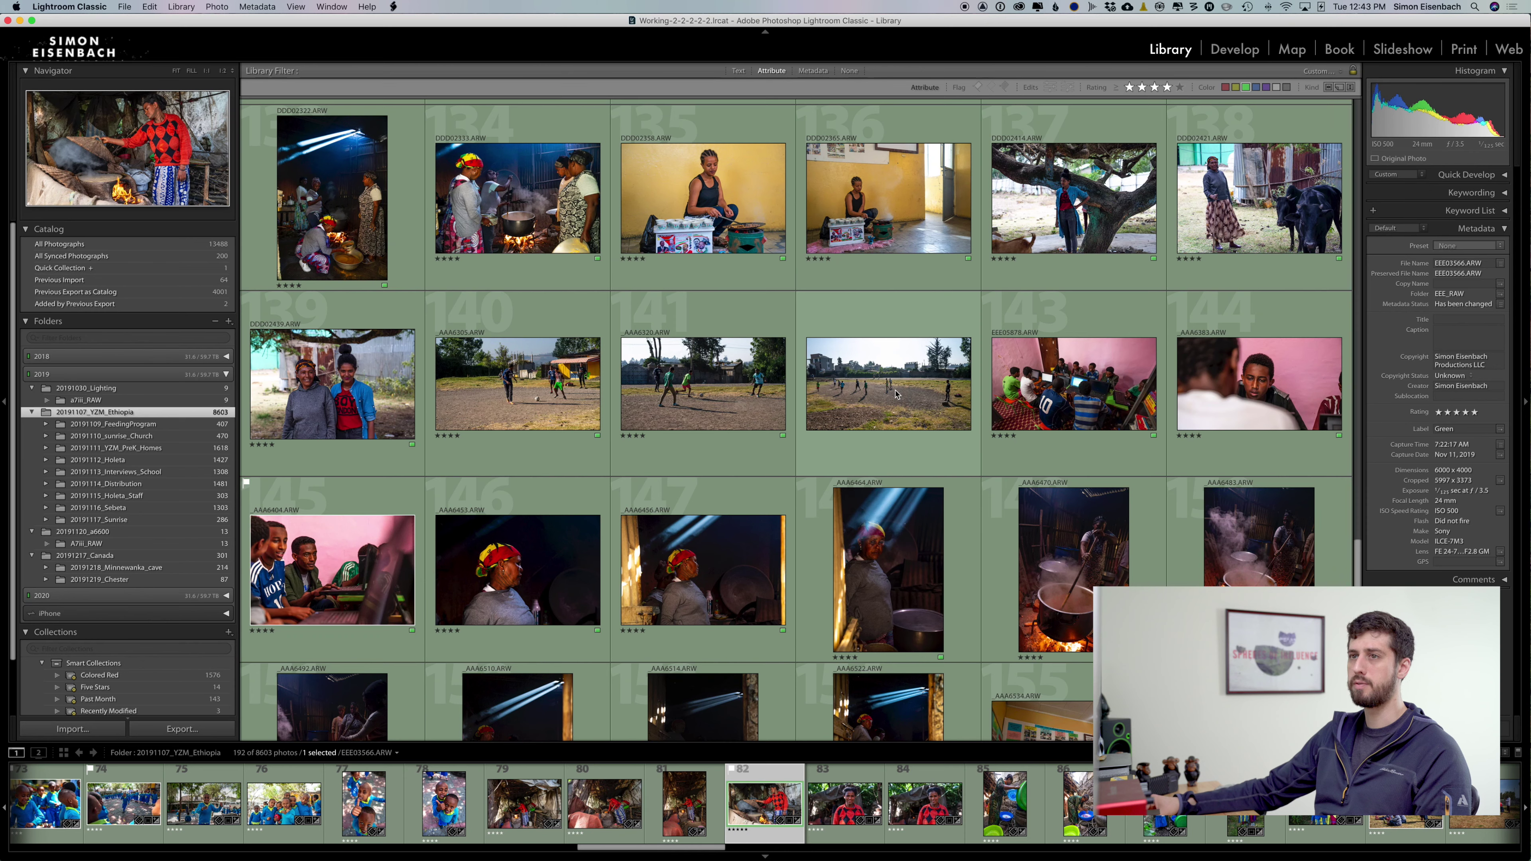
scroll(1101, 504, down, 3)
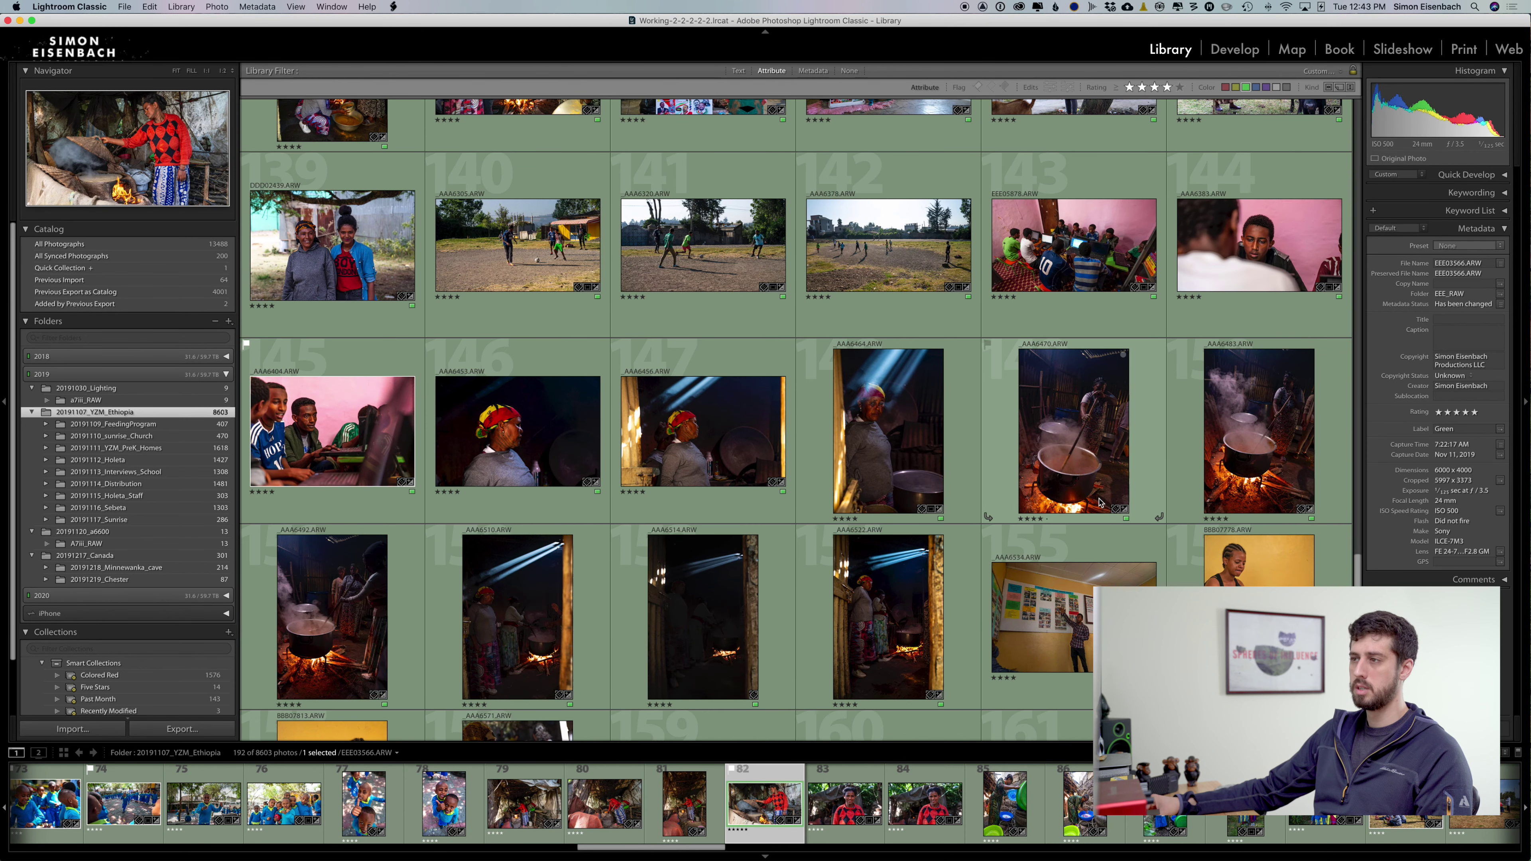
scroll(1098, 501, down, 2)
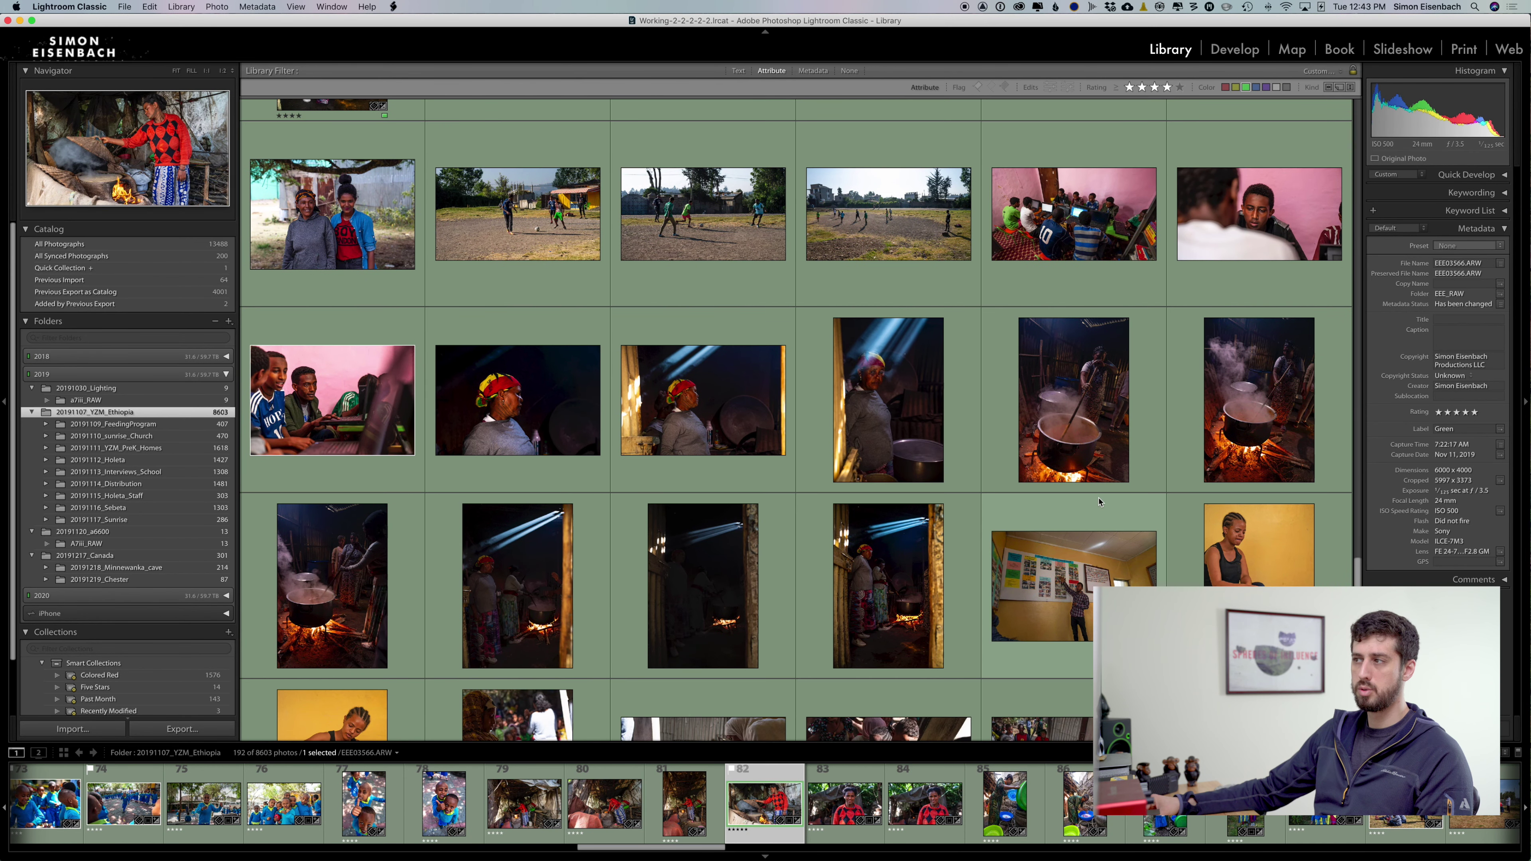
Step: Select photo _AAA6522.ARW of two women beside the cooking fire and open it in the Develop module
click(856, 641)
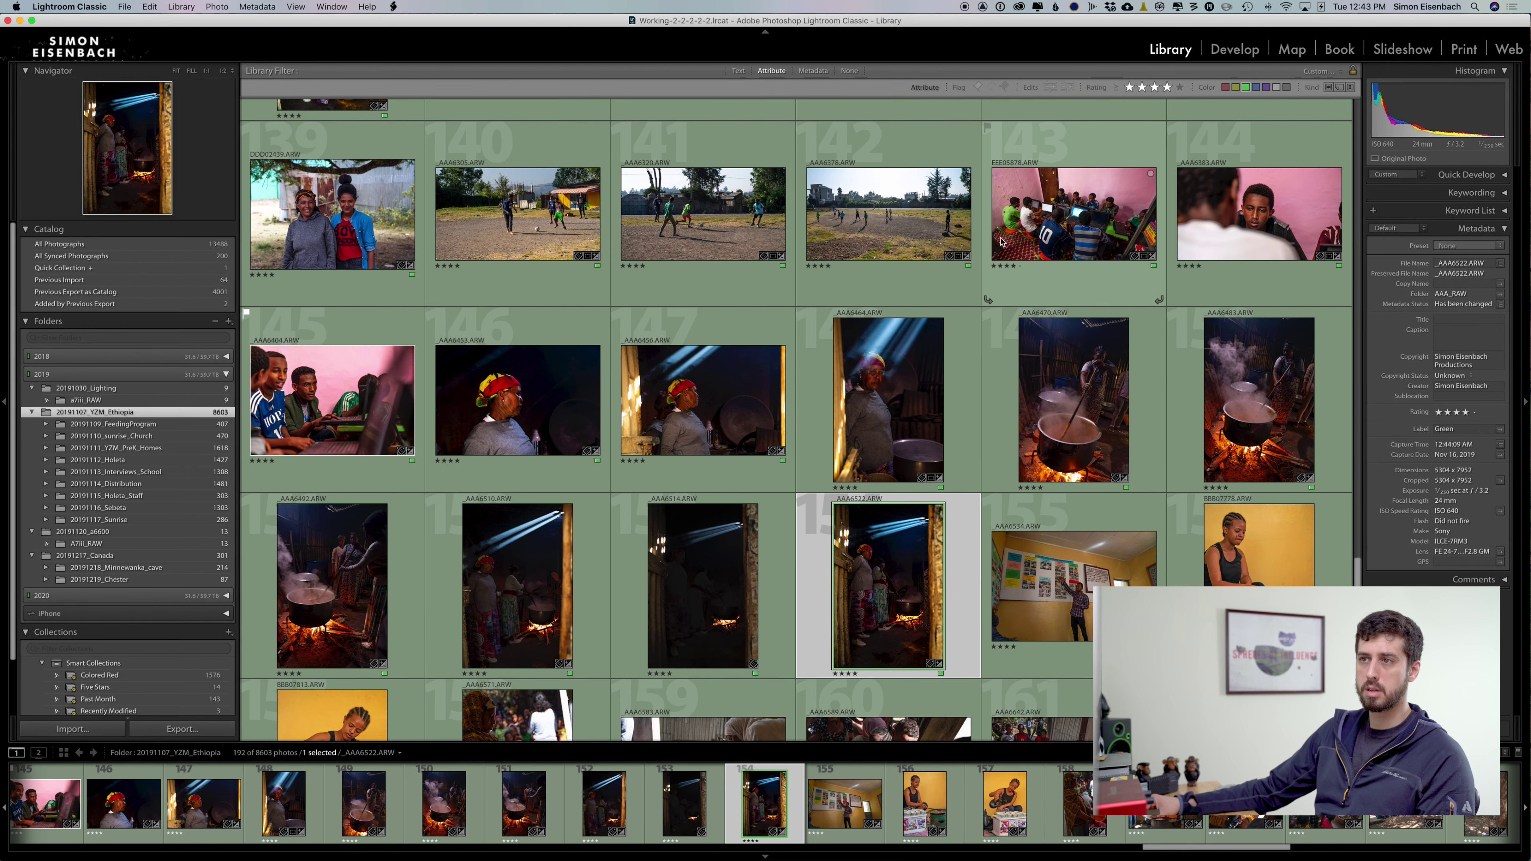
scroll(401, 596, down, 3)
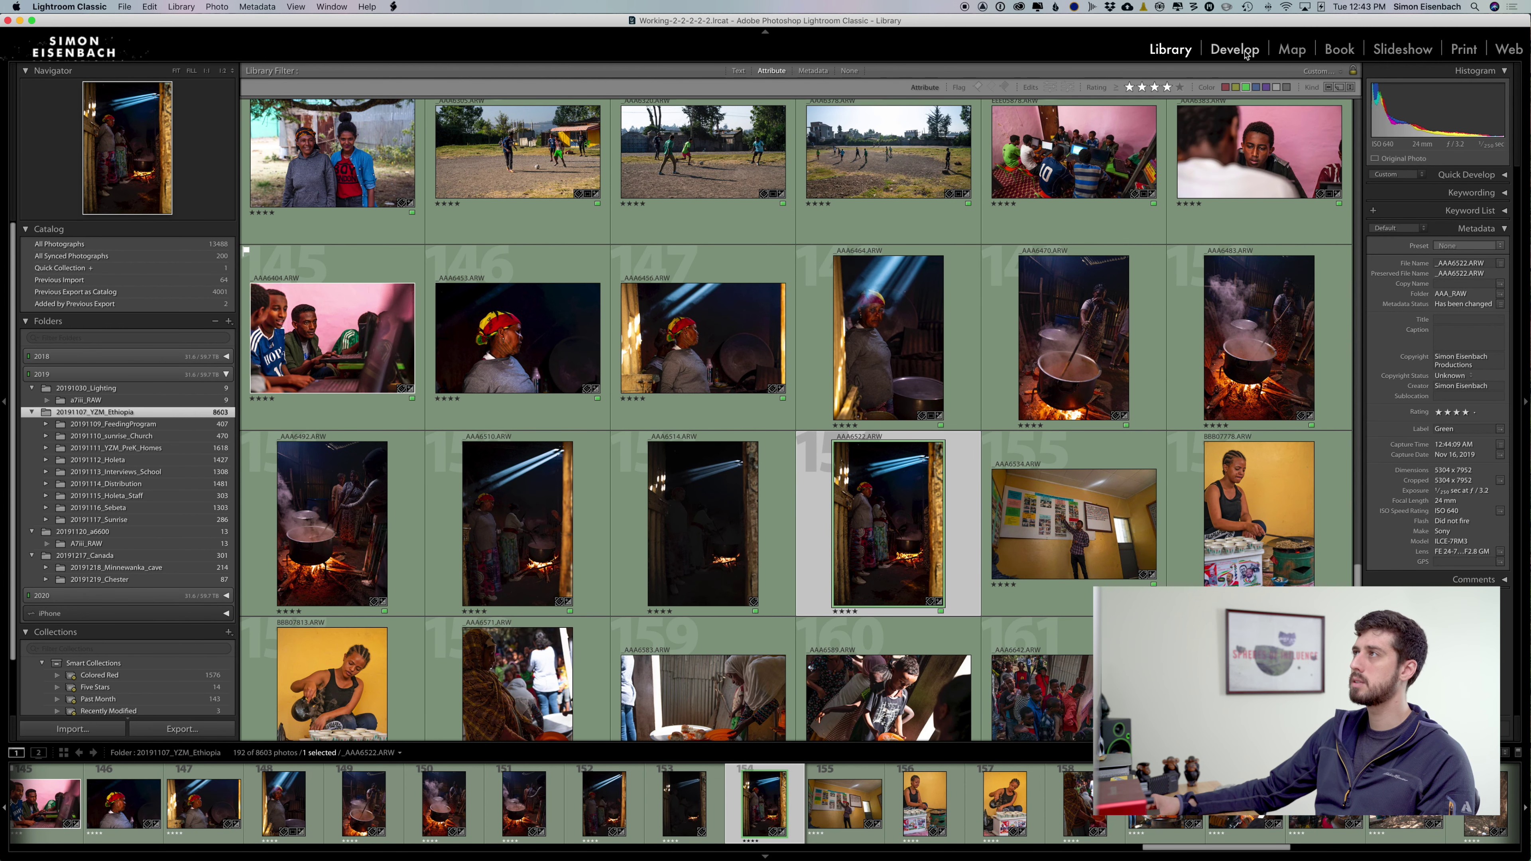
click(1245, 53)
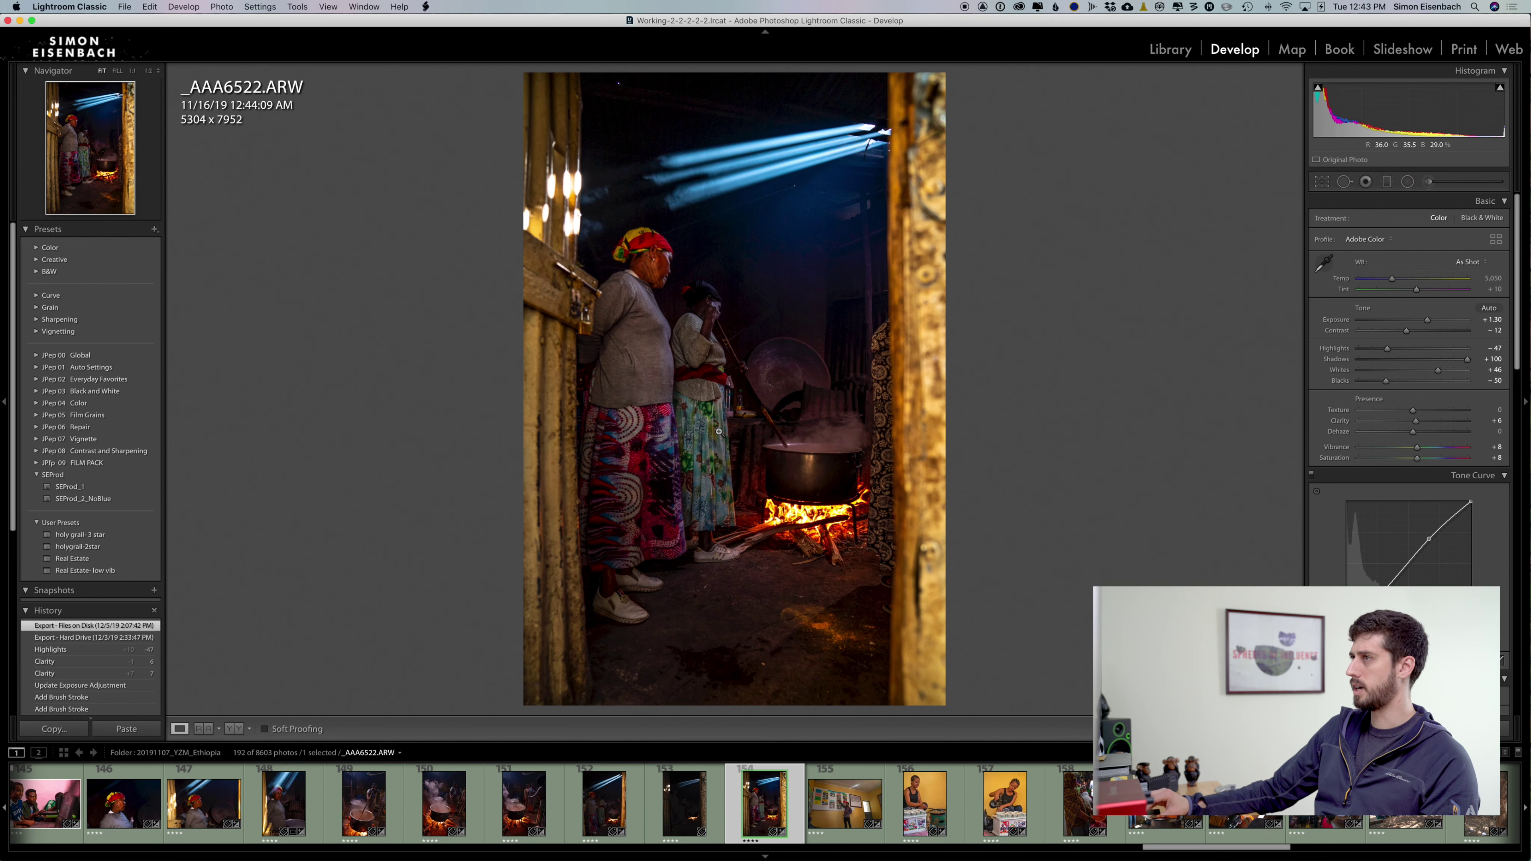
scroll(1371, 254, down, 1)
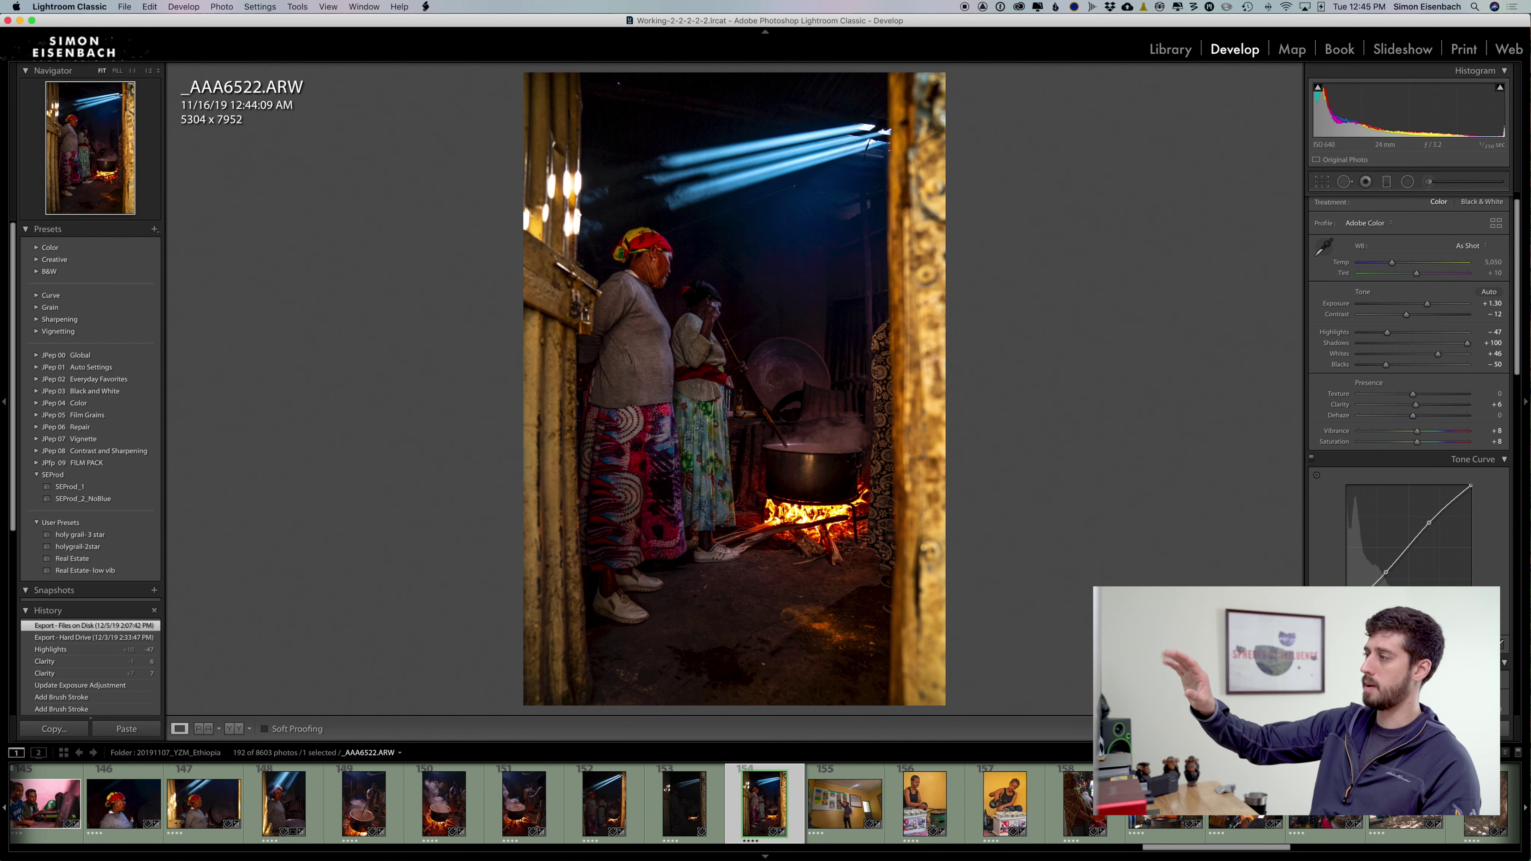
Step: Compare the photo with and without its edits, finishing with all Develop settings reset
key(super+shift+r)
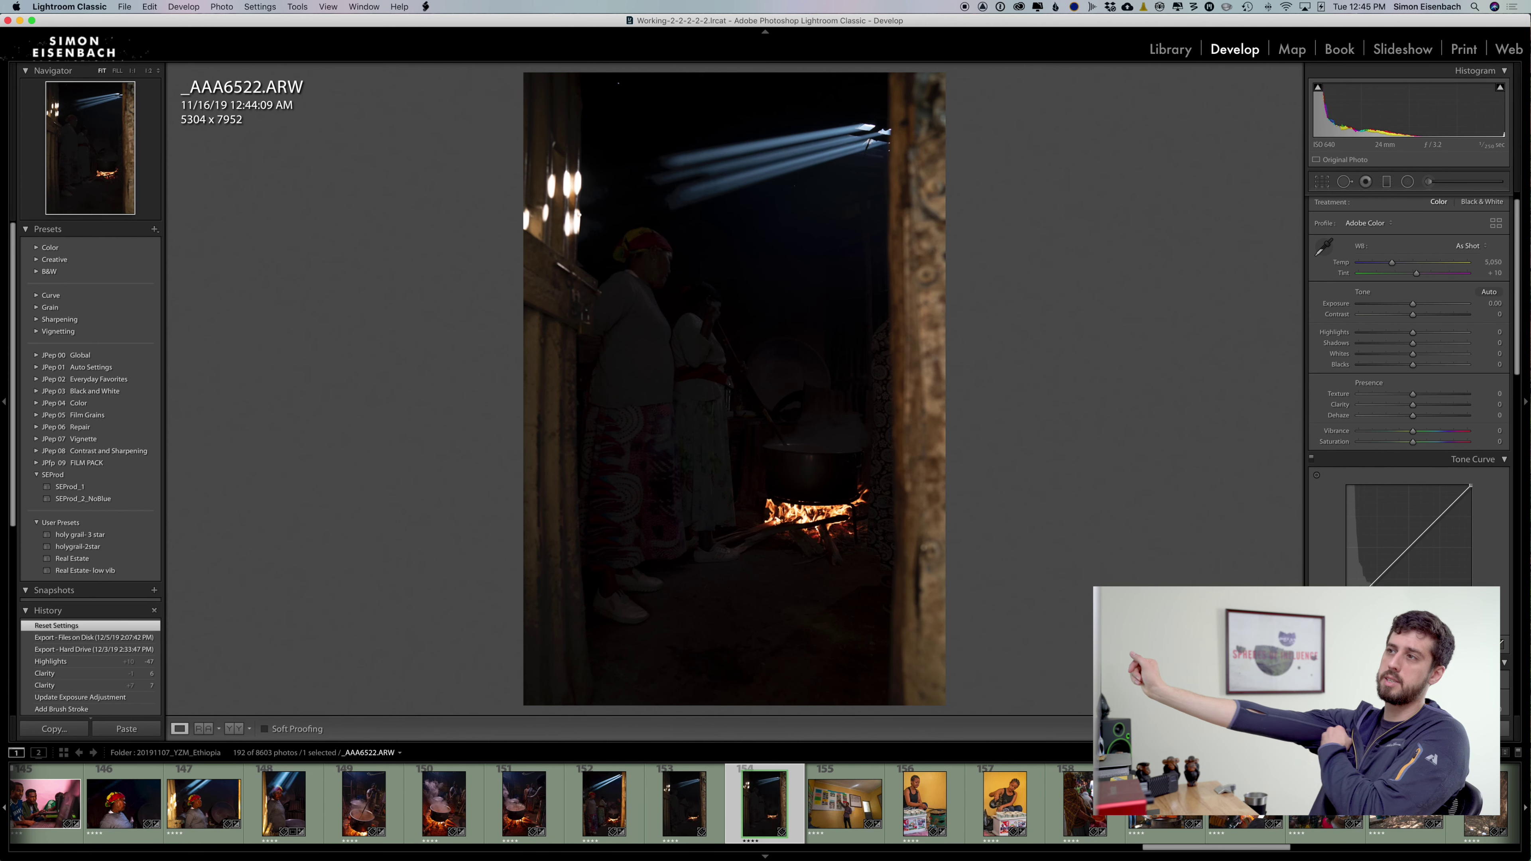
key(super+z)
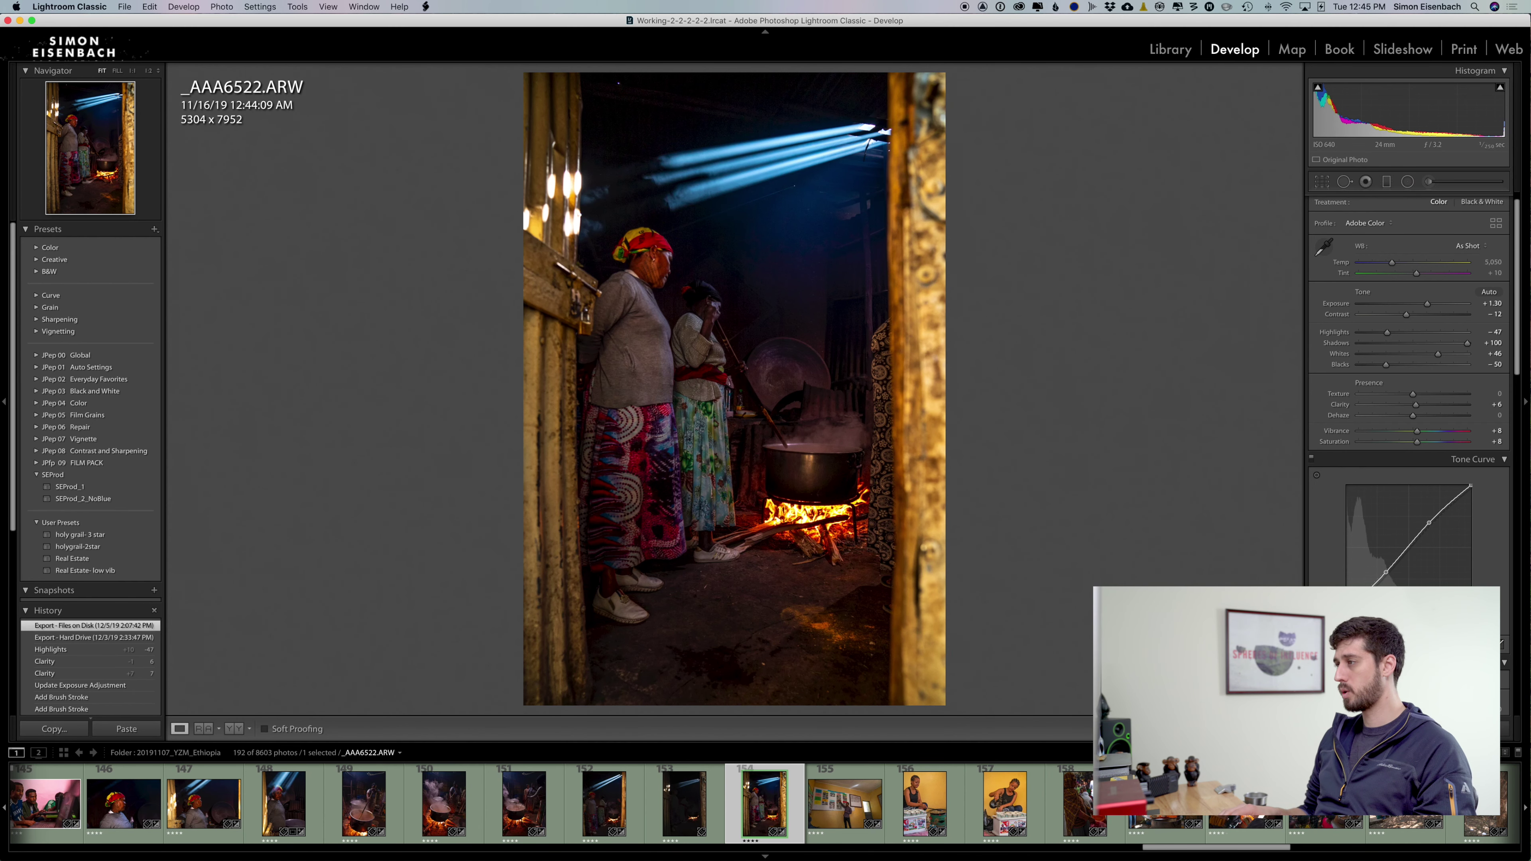
key(super+shift+r)
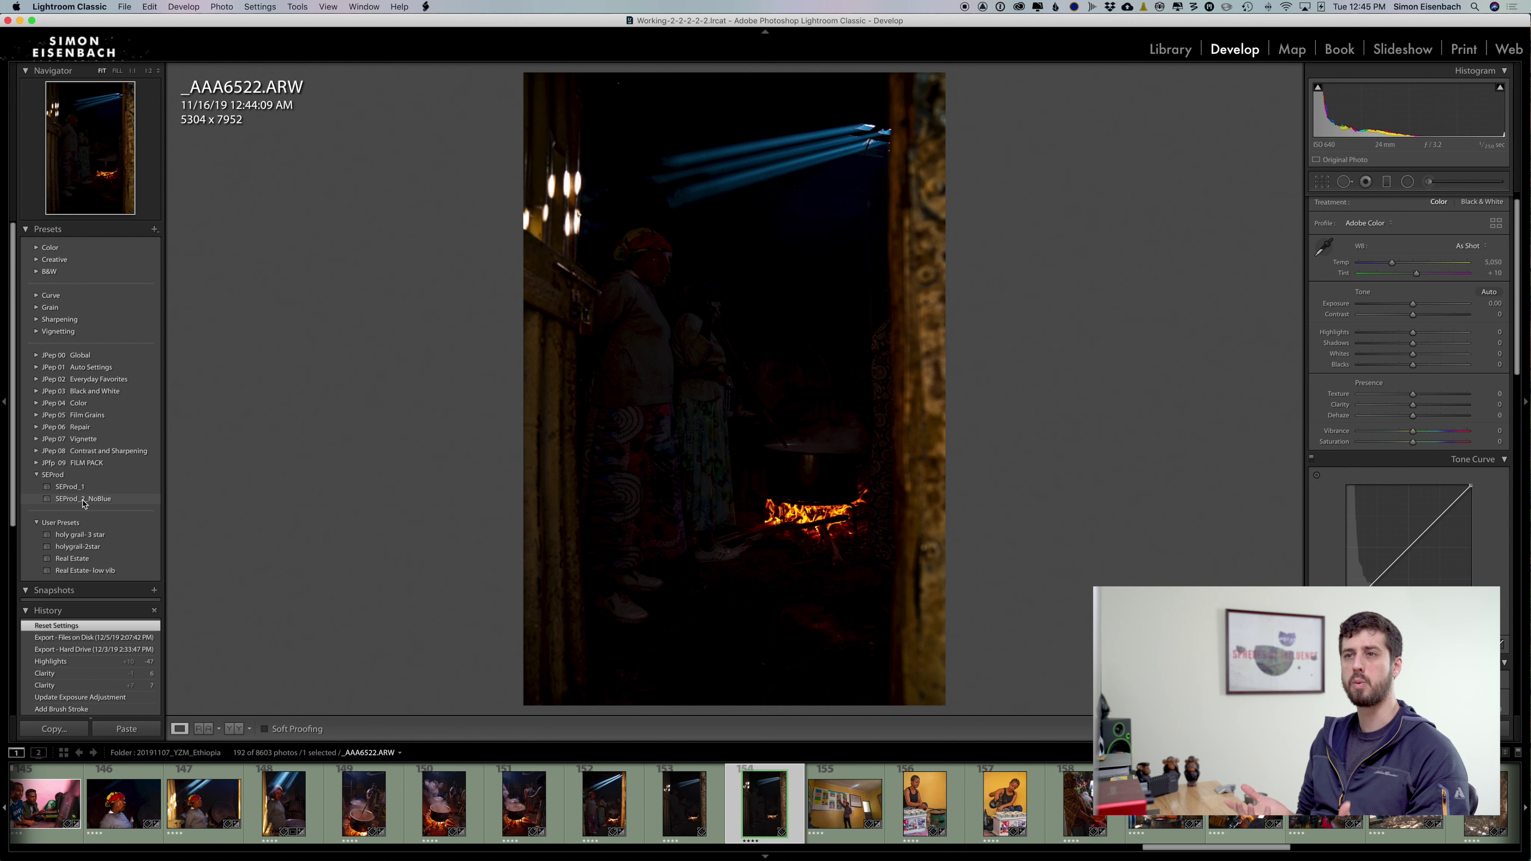
Step: Try the SEProd_2_NoBlue preset with Exposure at +2.05 on the photo, and undo both changes
click(84, 499)
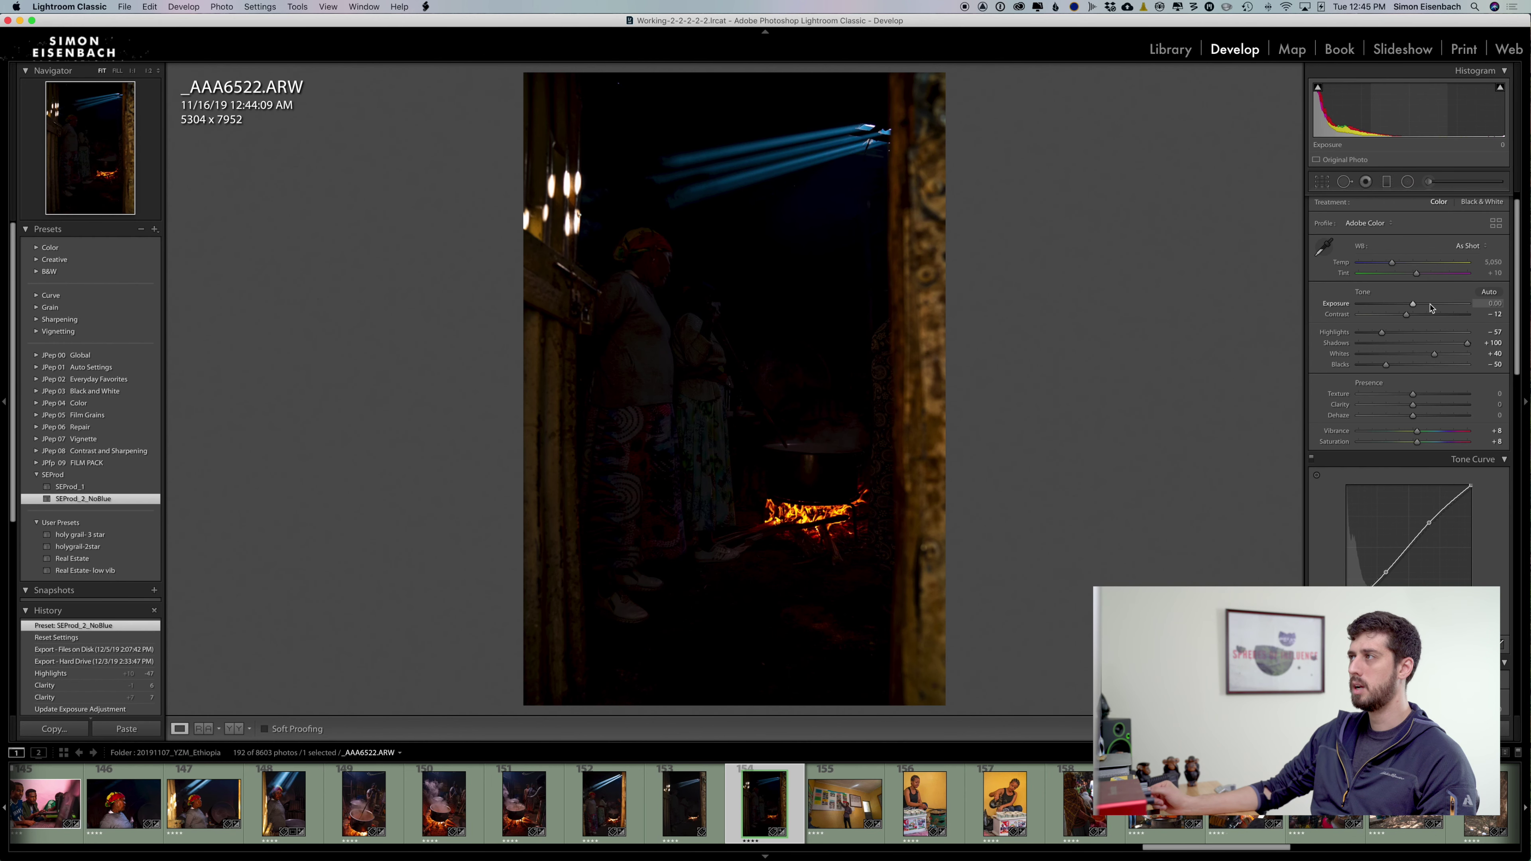
drag(1431, 309, 1435, 307)
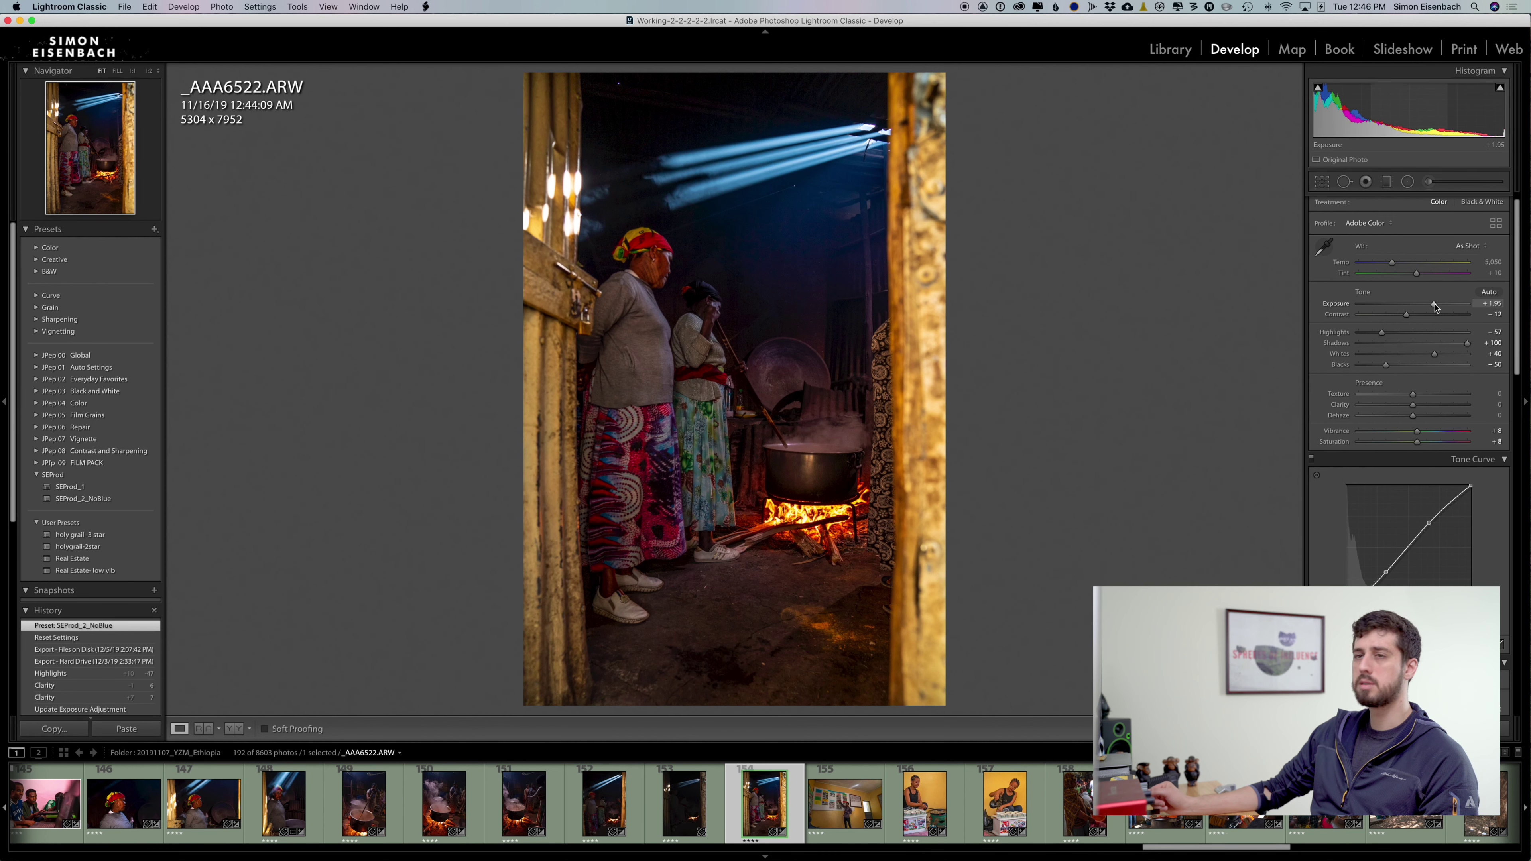
drag(1435, 307, 1437, 308)
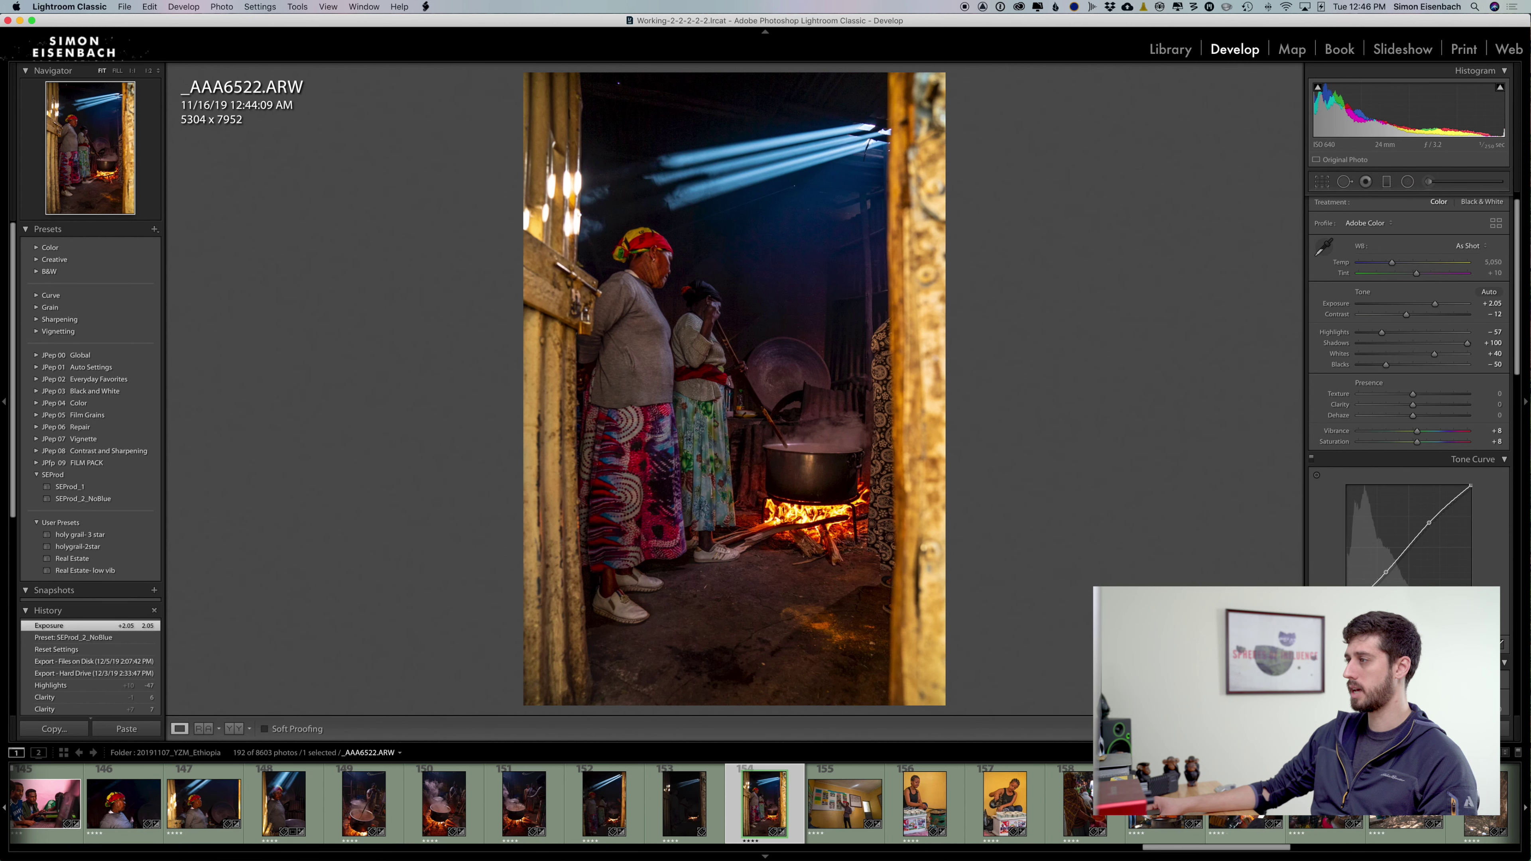
key(super+z)
key(super+z)
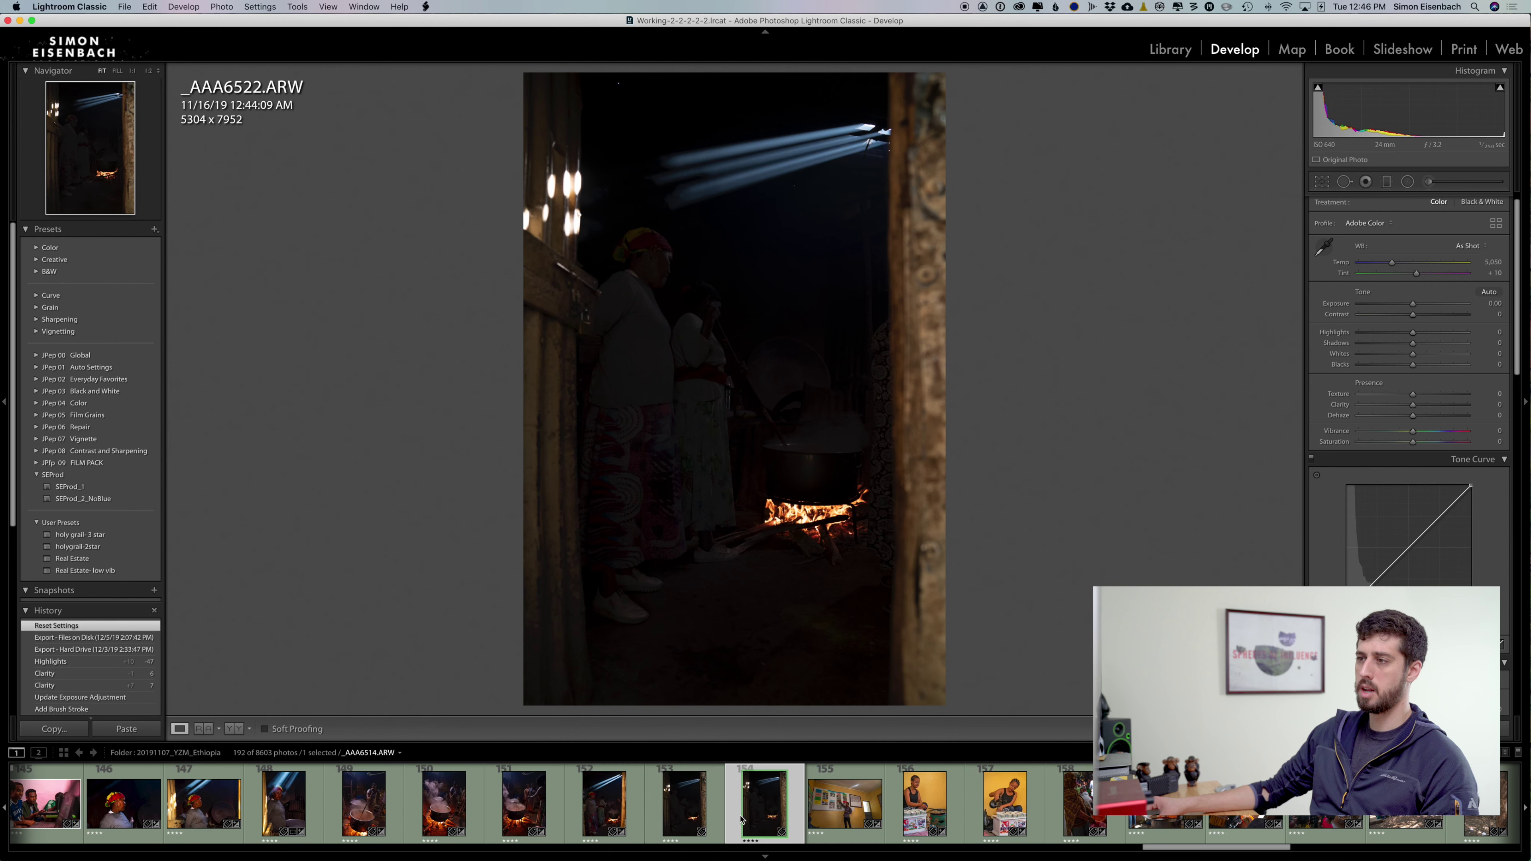
Step: Create a virtual copy of the reset photo, and undo both the copy and the earlier Develop reset
right_click(776, 822)
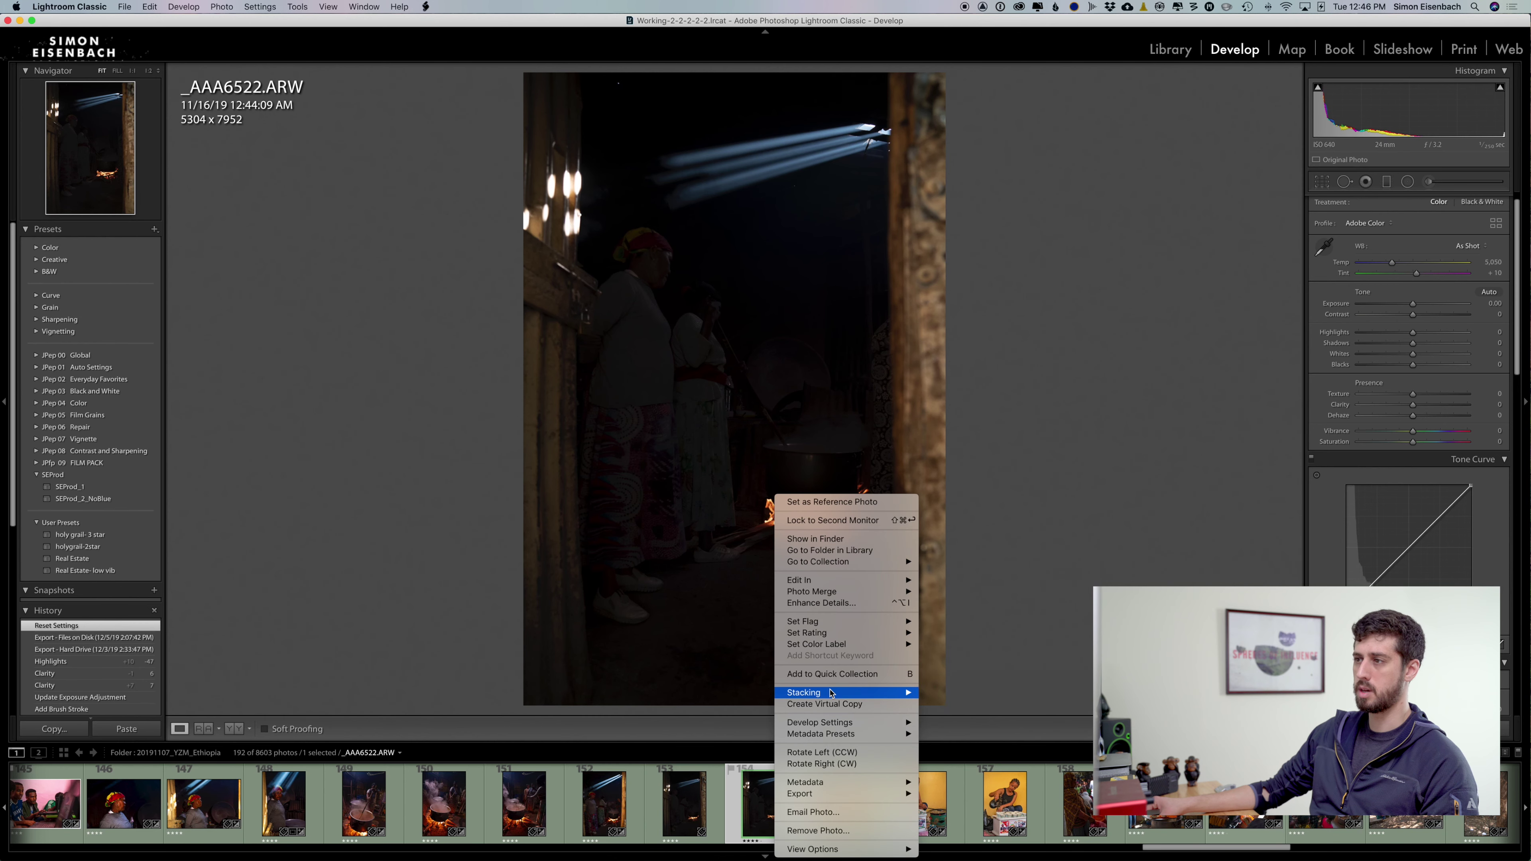
click(835, 705)
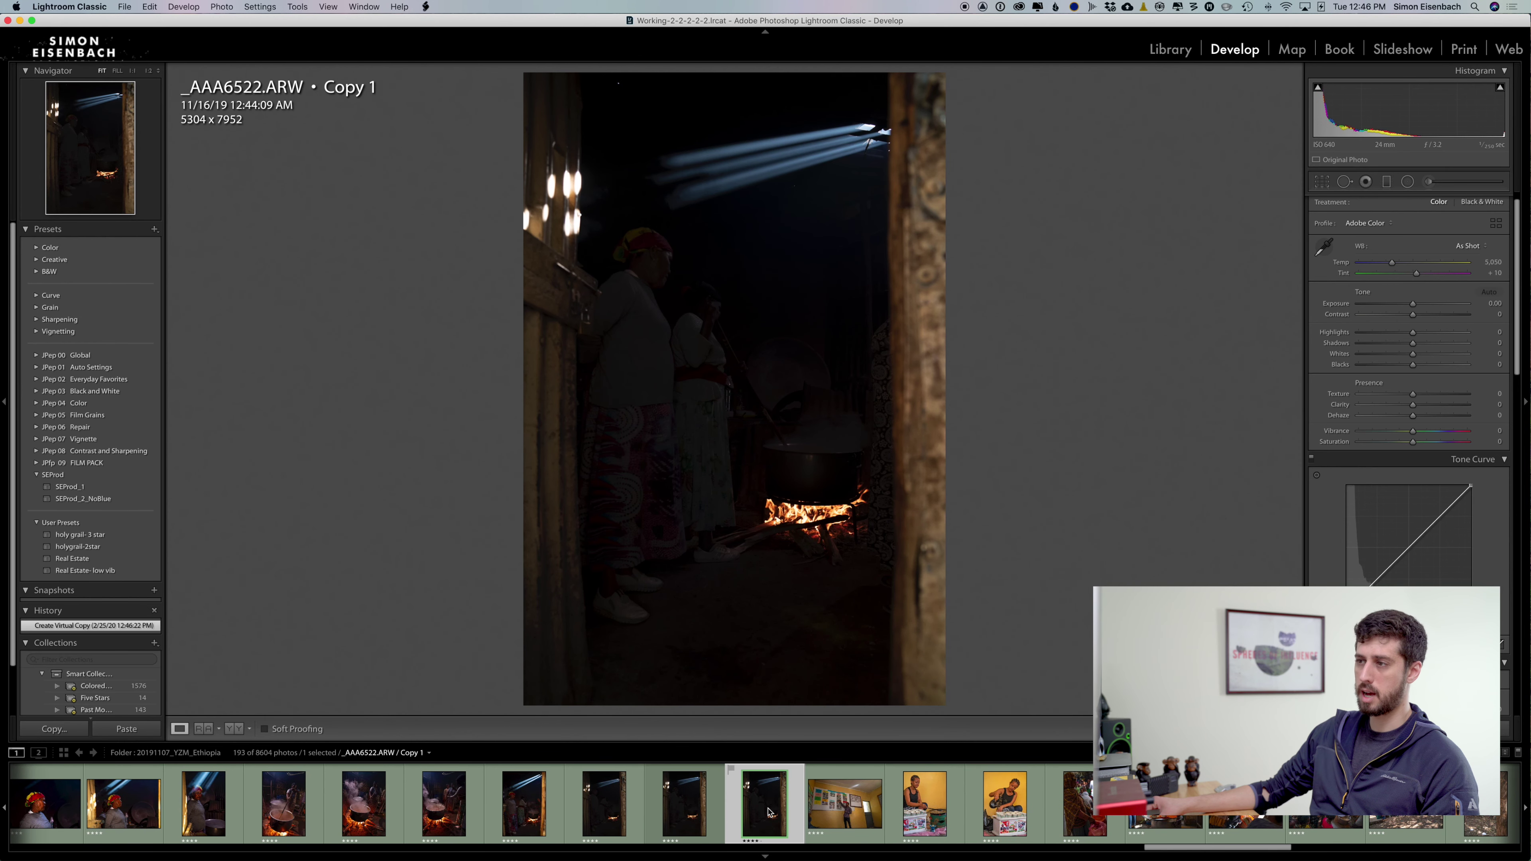
key(super+z)
key(super+z)
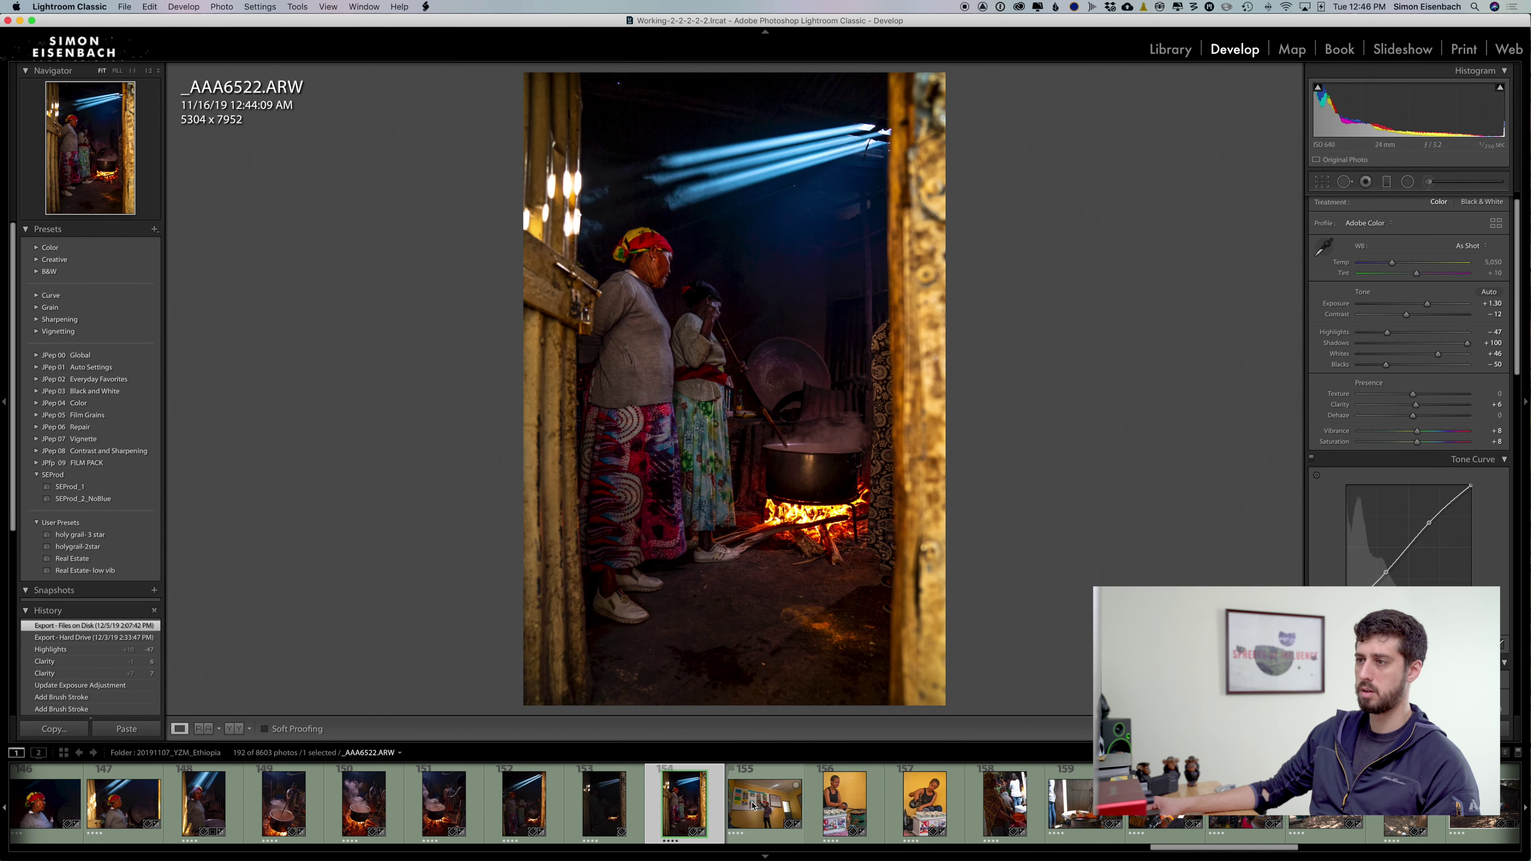
Step: Create a virtual copy of the edited _AAA6522.ARW and reset the copy's Develop settings
right_click(711, 811)
click(800, 706)
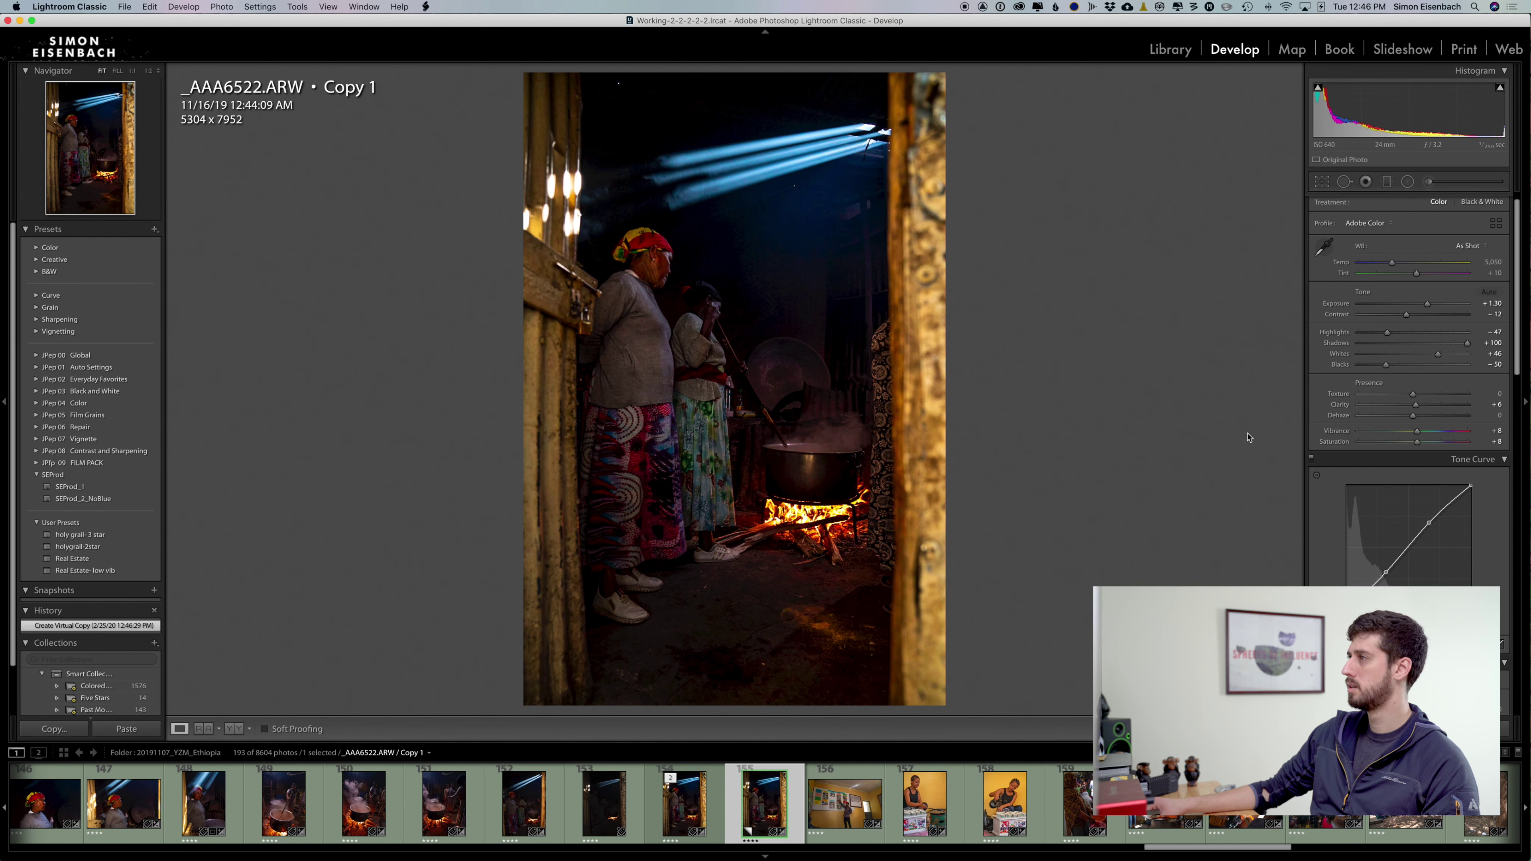
key(super+shift+r)
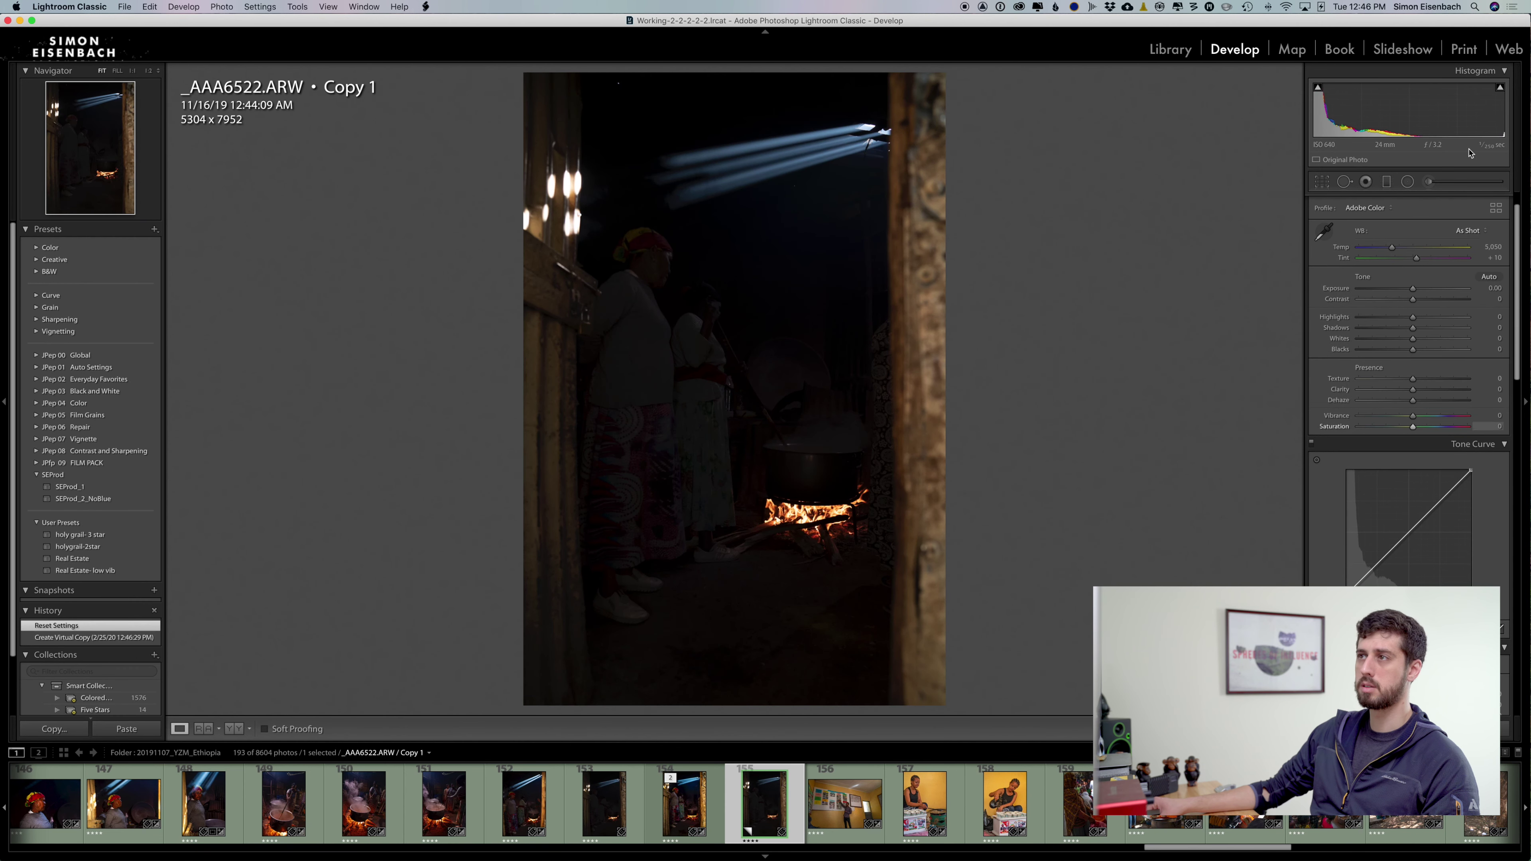
Step: Apply the SEProd_2_NoBlue preset to the virtual copy and raise Exposure to +1.65
click(106, 493)
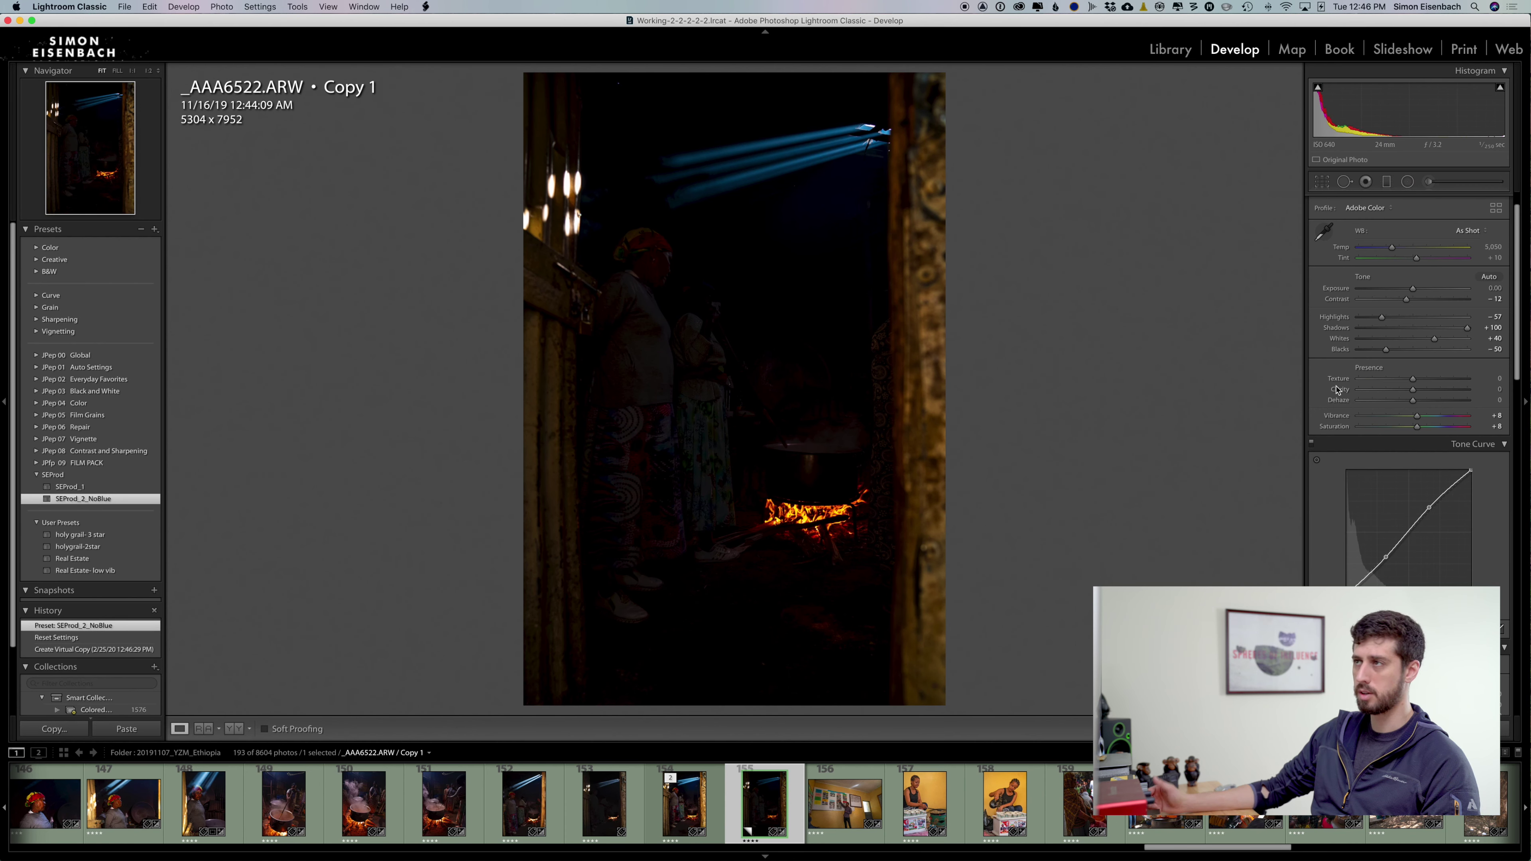
drag(1427, 292, 1432, 292)
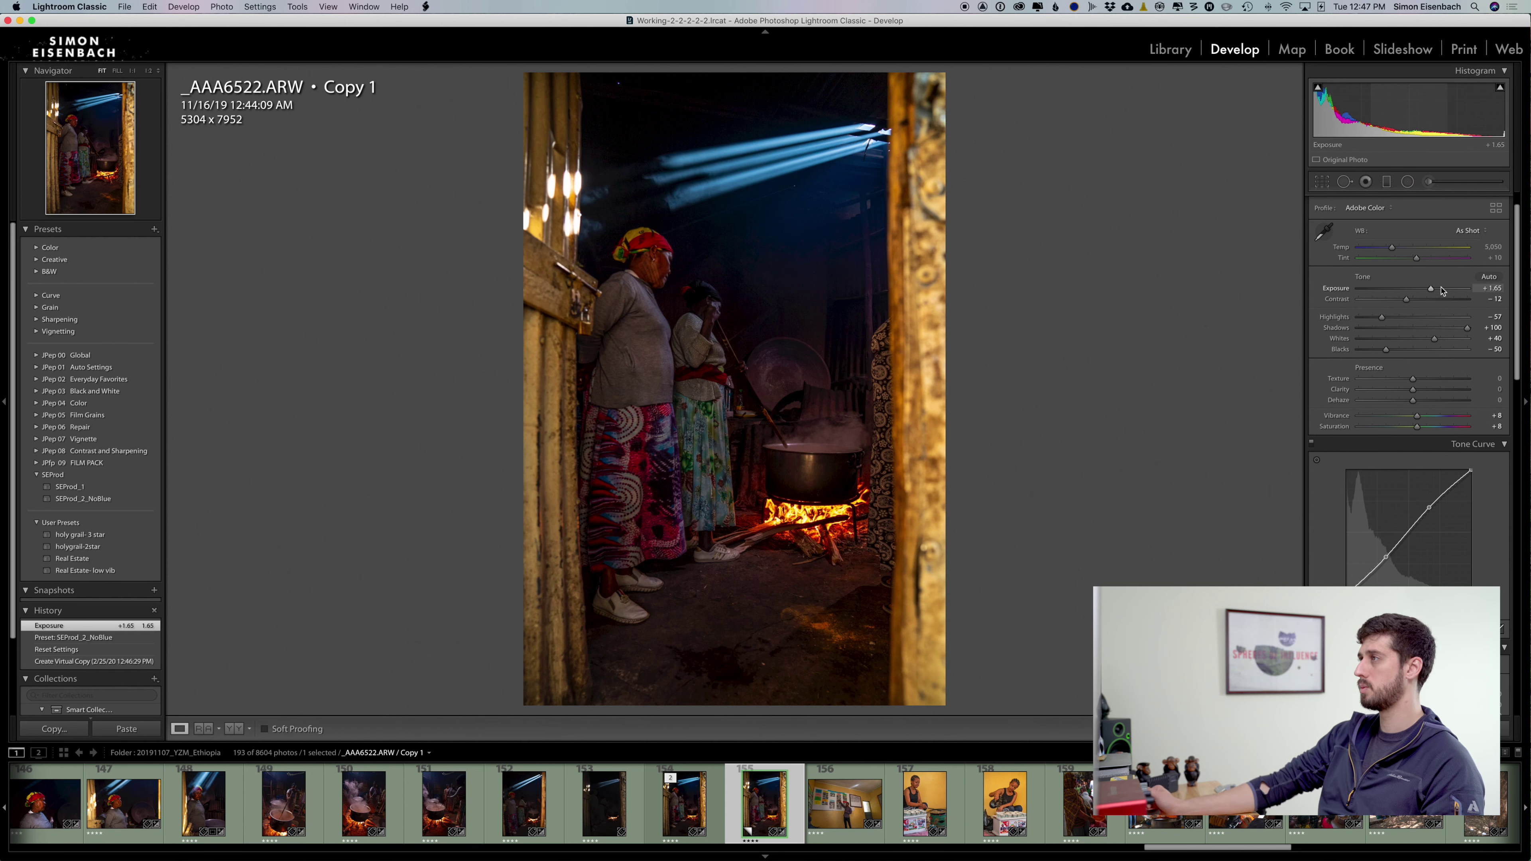
Step: Paint an Adjustment Brush mask at size 26 over the two women and the dark interior, with the mask overlay shown
click(1430, 182)
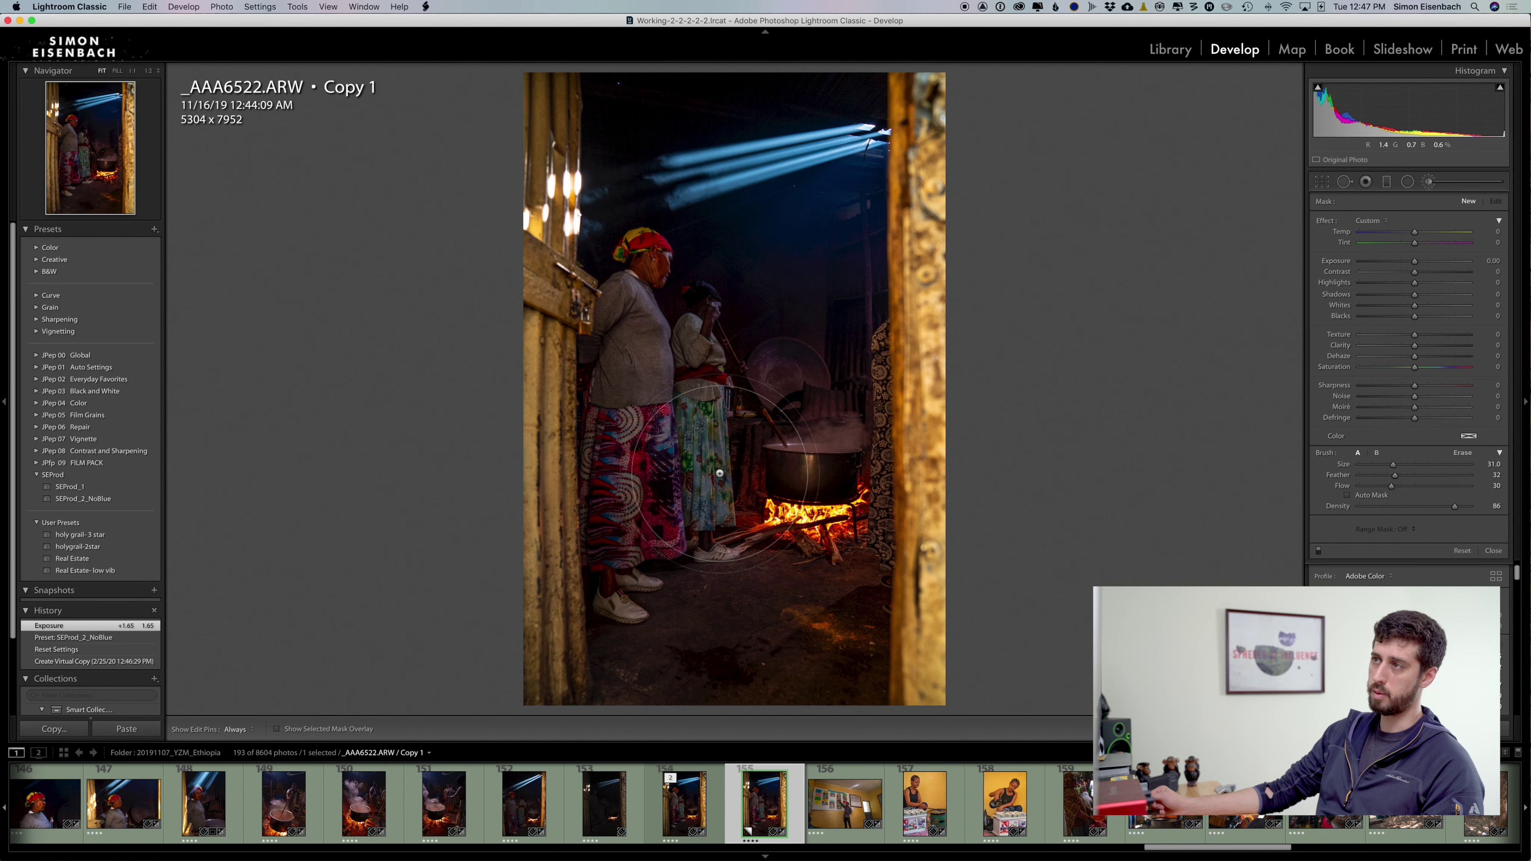
scroll(670, 589, down, 2)
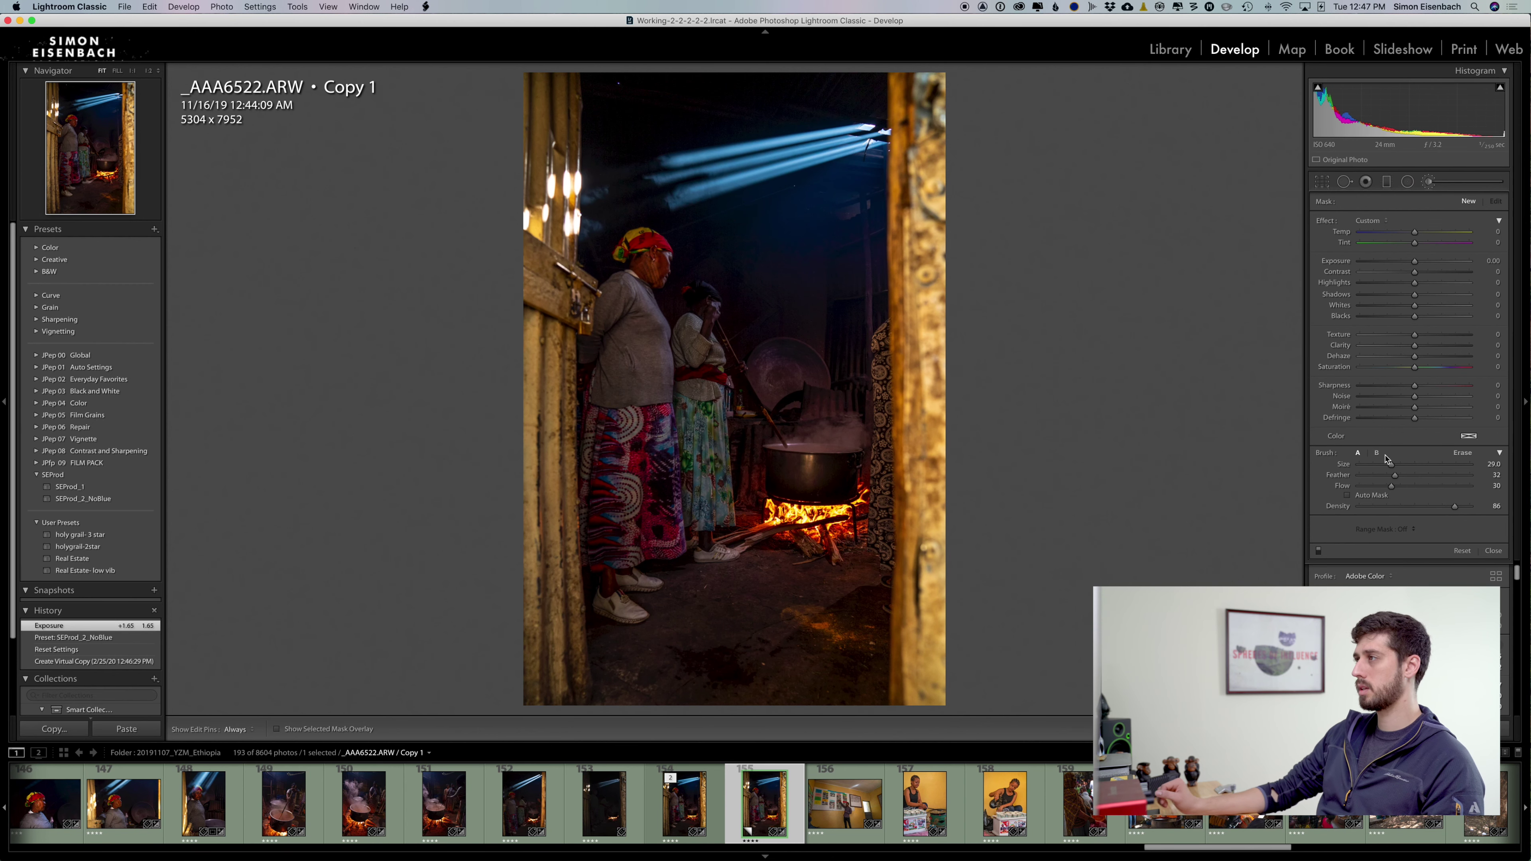
scroll(807, 288, down, 3)
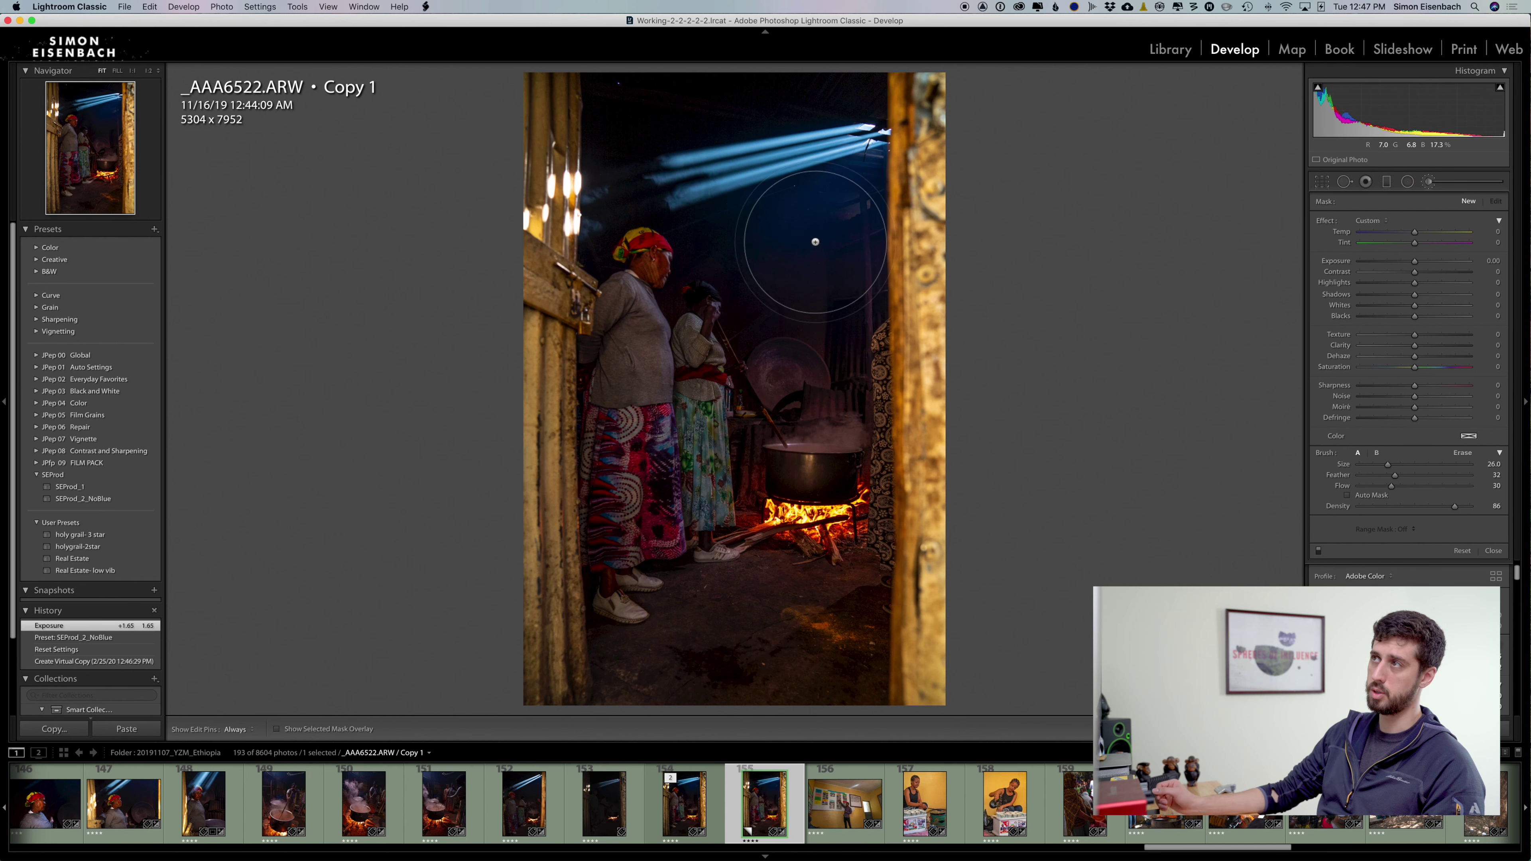
key(h)
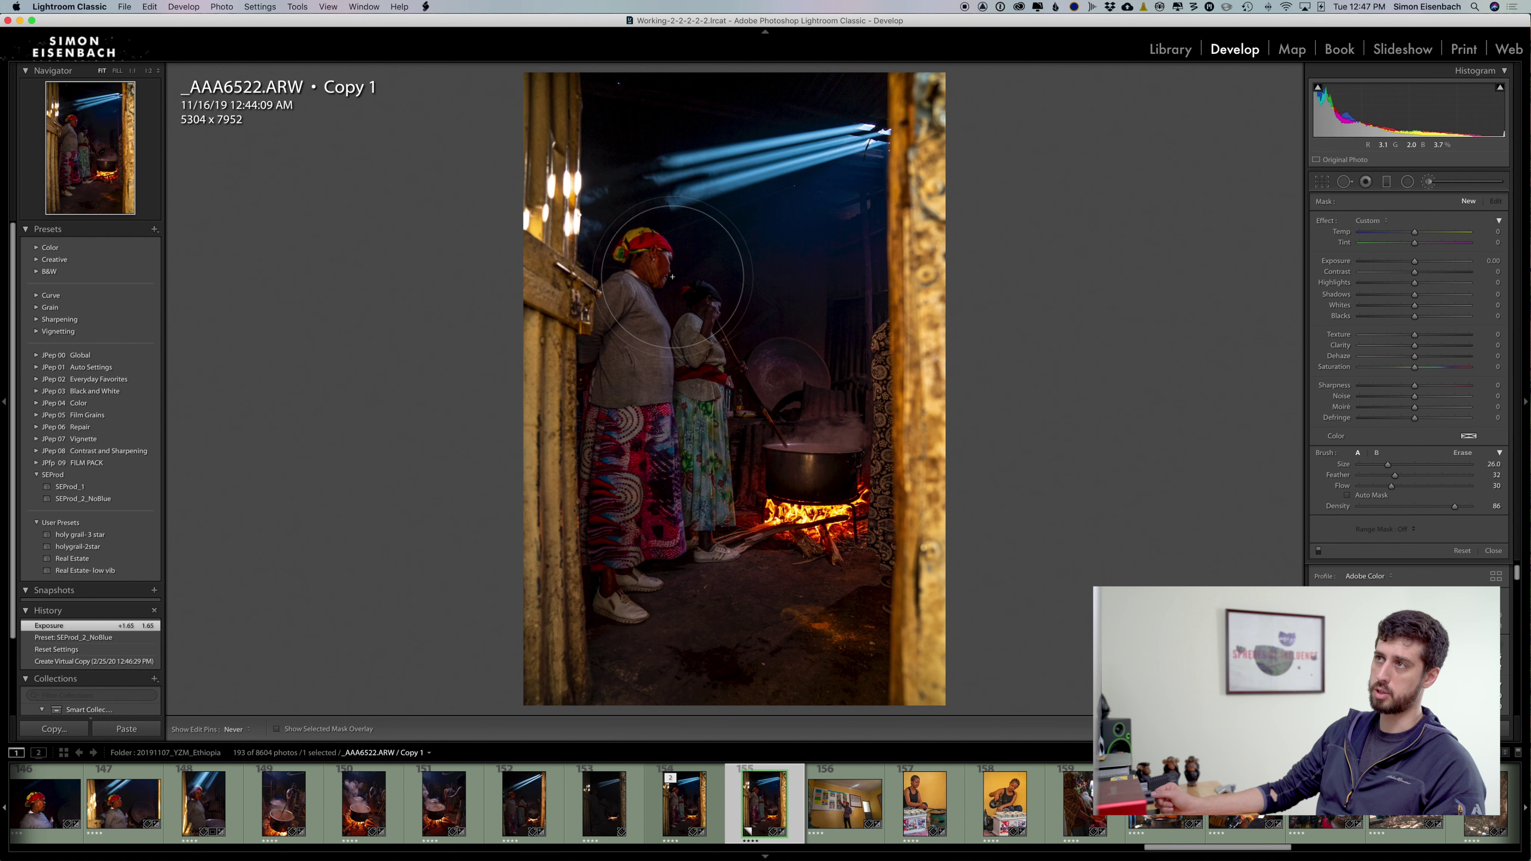
drag(756, 309, 681, 458)
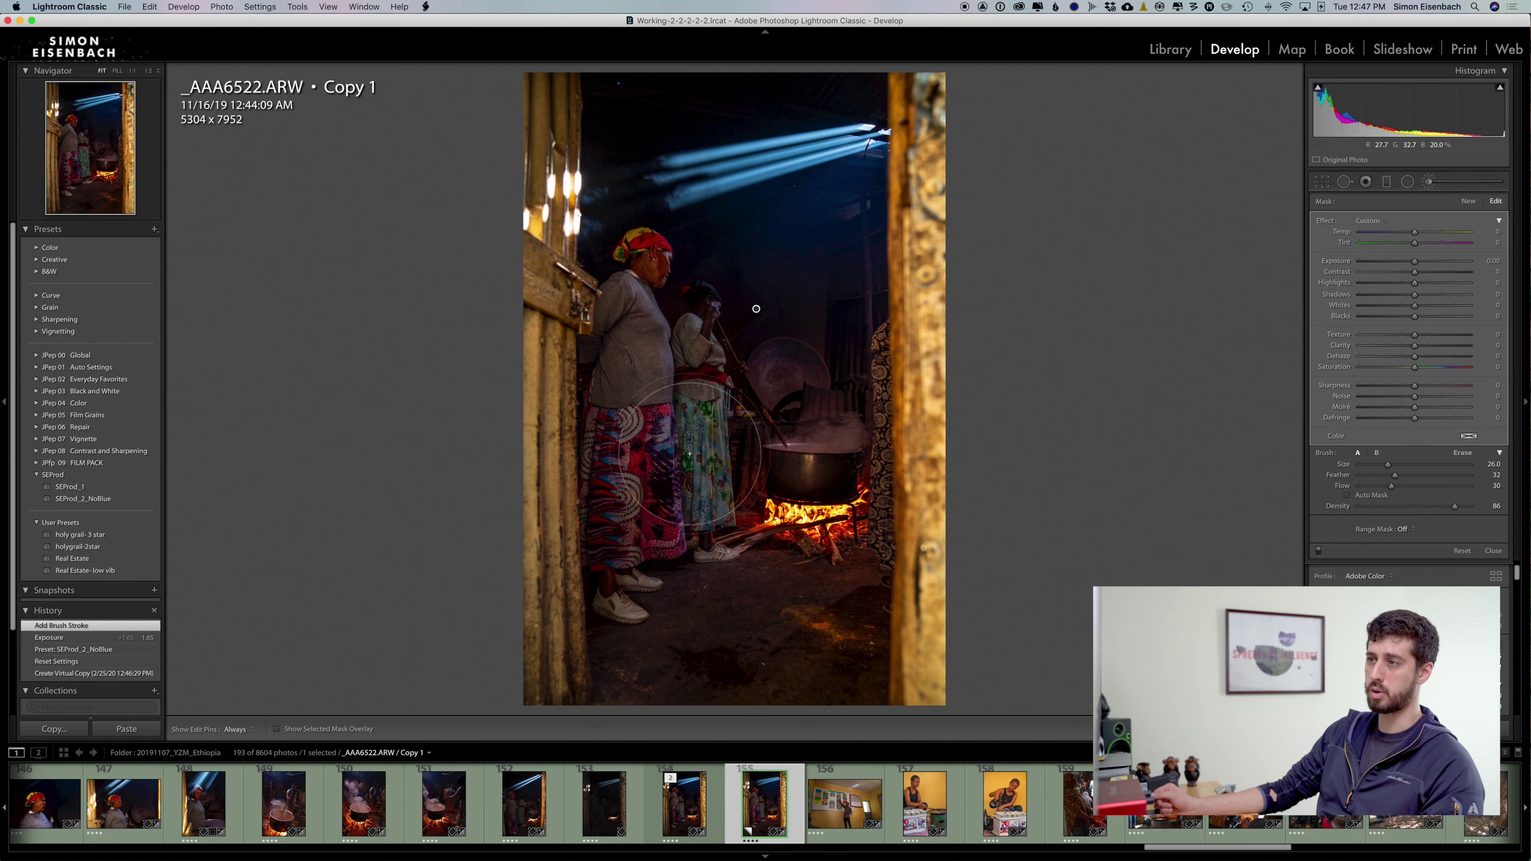
click(277, 730)
key(h)
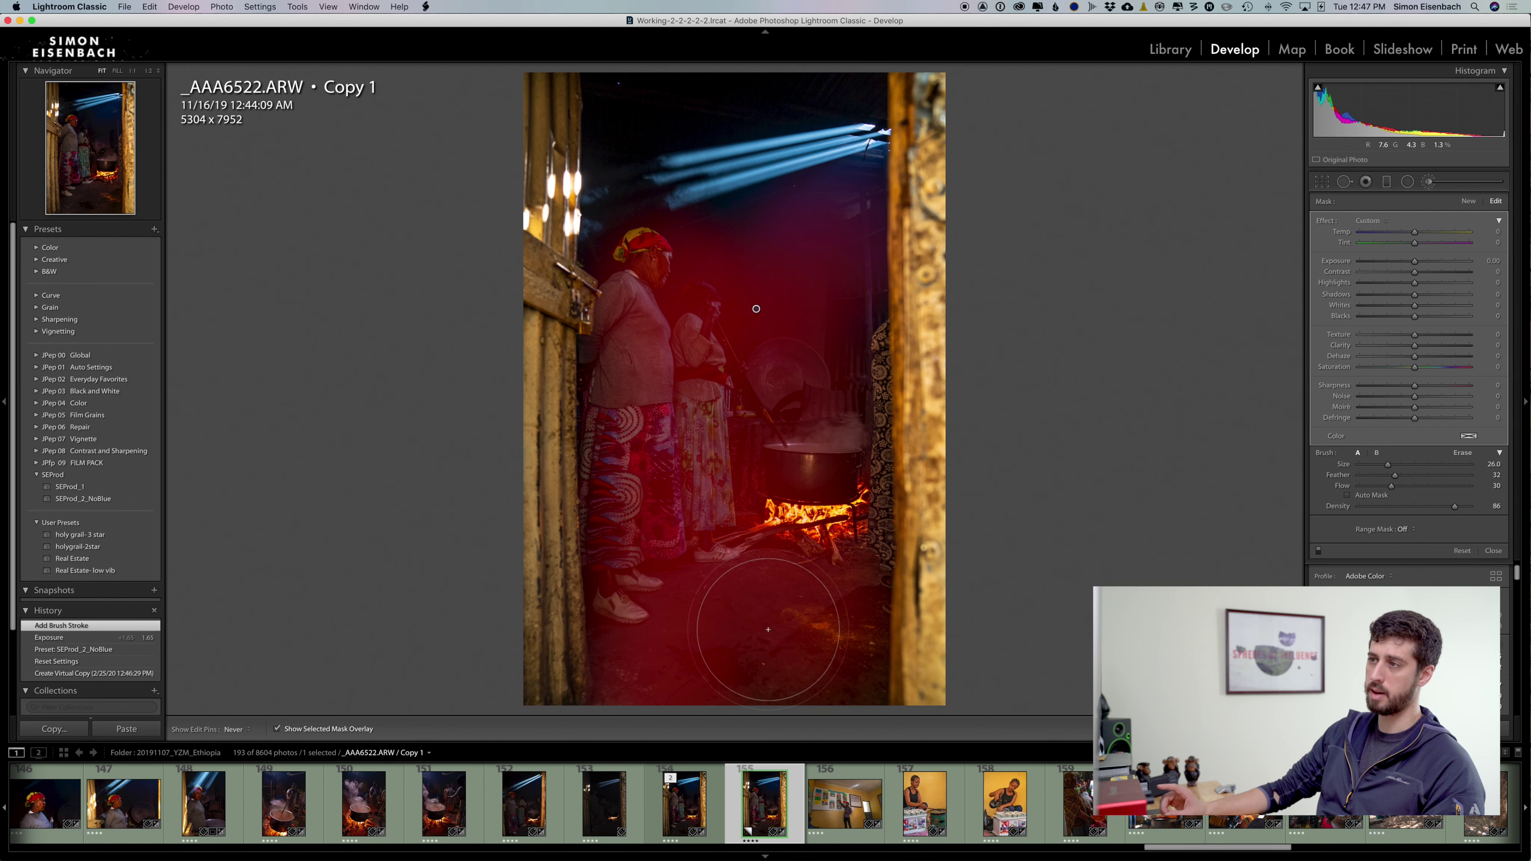
Step: Extend the brush mask over the floor and the dark walls around the light beams, reducing the brush size to 14
click(781, 675)
key(bracketleft)
key(h)
key(h)
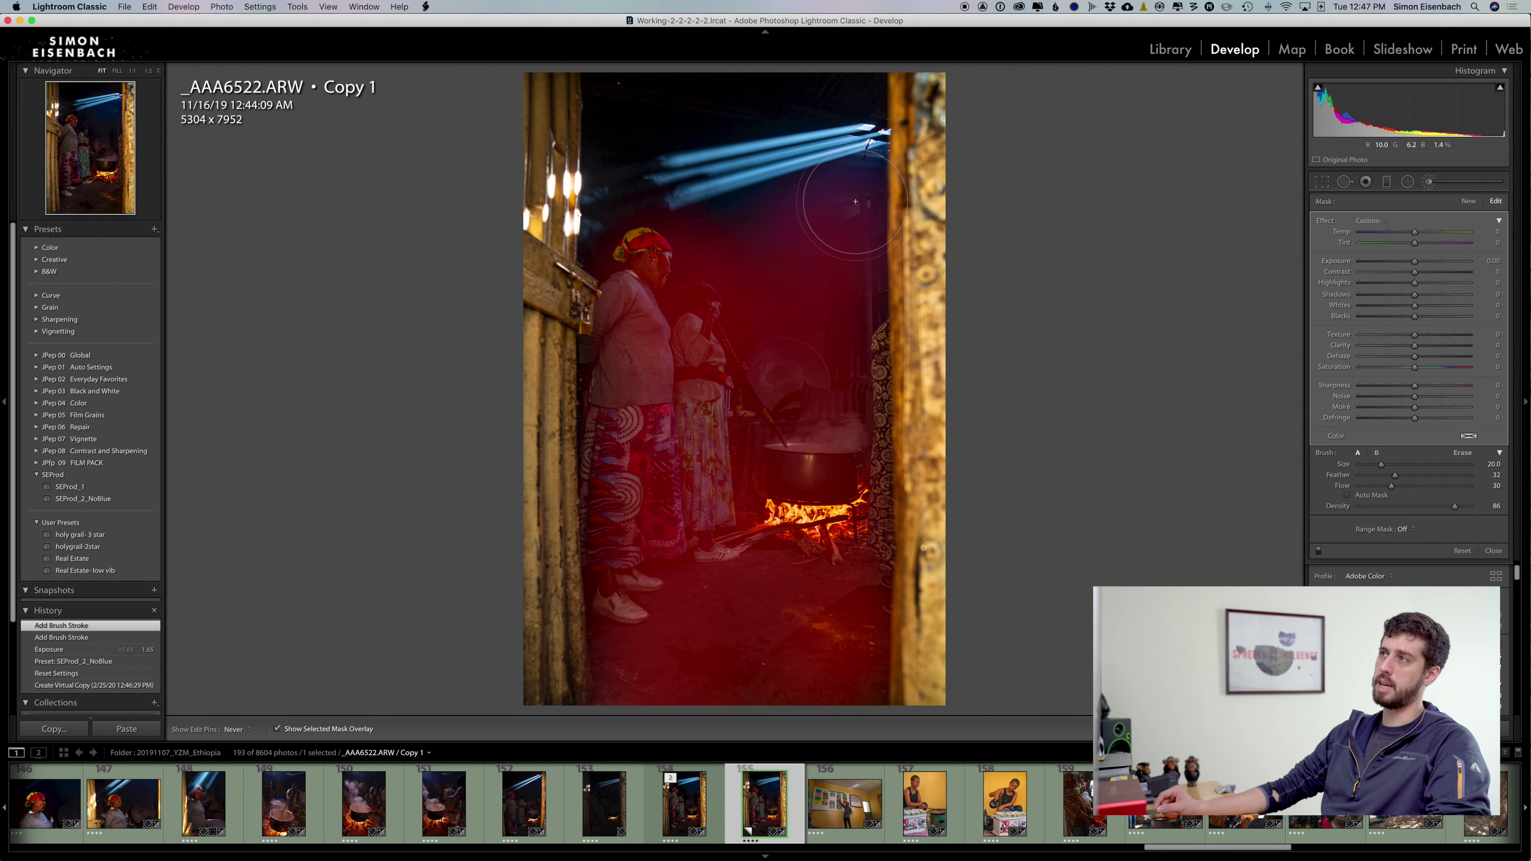
key(h)
drag(832, 214, 842, 211)
scroll(854, 210, down, 5)
scroll(852, 201, up, 6)
key(h)
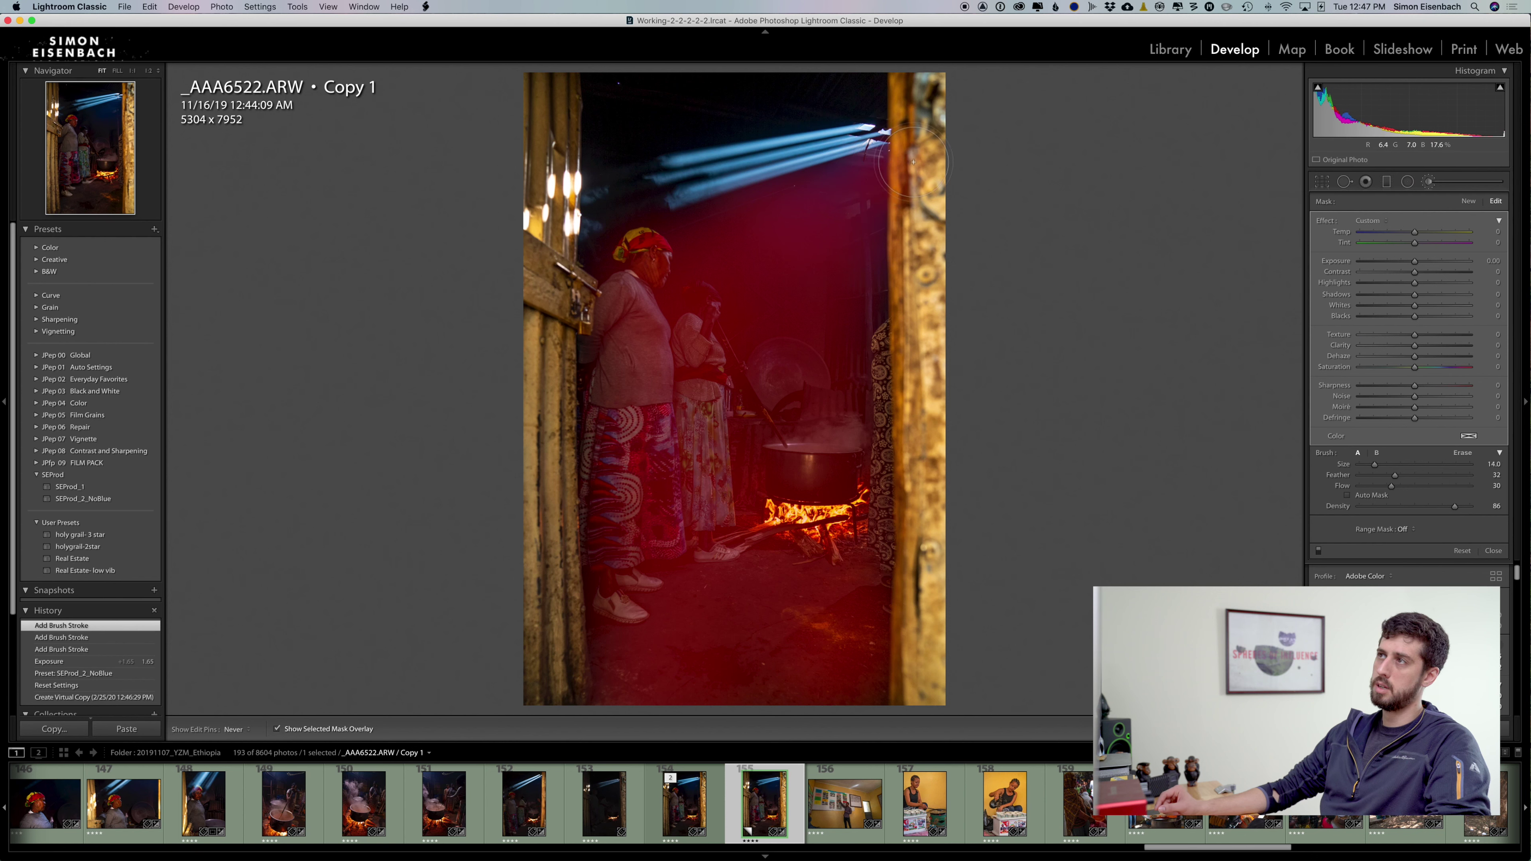
drag(913, 162, 870, 169)
mouse_move(849, 84)
mouse_down()
mouse_move(762, 95)
mouse_move(880, 88)
mouse_move(635, 111)
mouse_move(858, 87)
mouse_move(600, 139)
mouse_move(622, 95)
mouse_move(600, 87)
mouse_move(627, 253)
mouse_move(597, 124)
mouse_move(626, 289)
mouse_move(607, 238)
mouse_move(628, 185)
mouse_move(634, 218)
mouse_move(628, 154)
mouse_move(641, 243)
mouse_move(668, 263)
mouse_move(726, 246)
mouse_move(673, 244)
mouse_move(878, 175)
mouse_move(857, 186)
mouse_move(856, 360)
mouse_move(846, 293)
mouse_move(844, 563)
mouse_up()
Step: Erase the brush mask along the wooden door frame on both sides of the photo with an erase brush of size 16
key(alt)
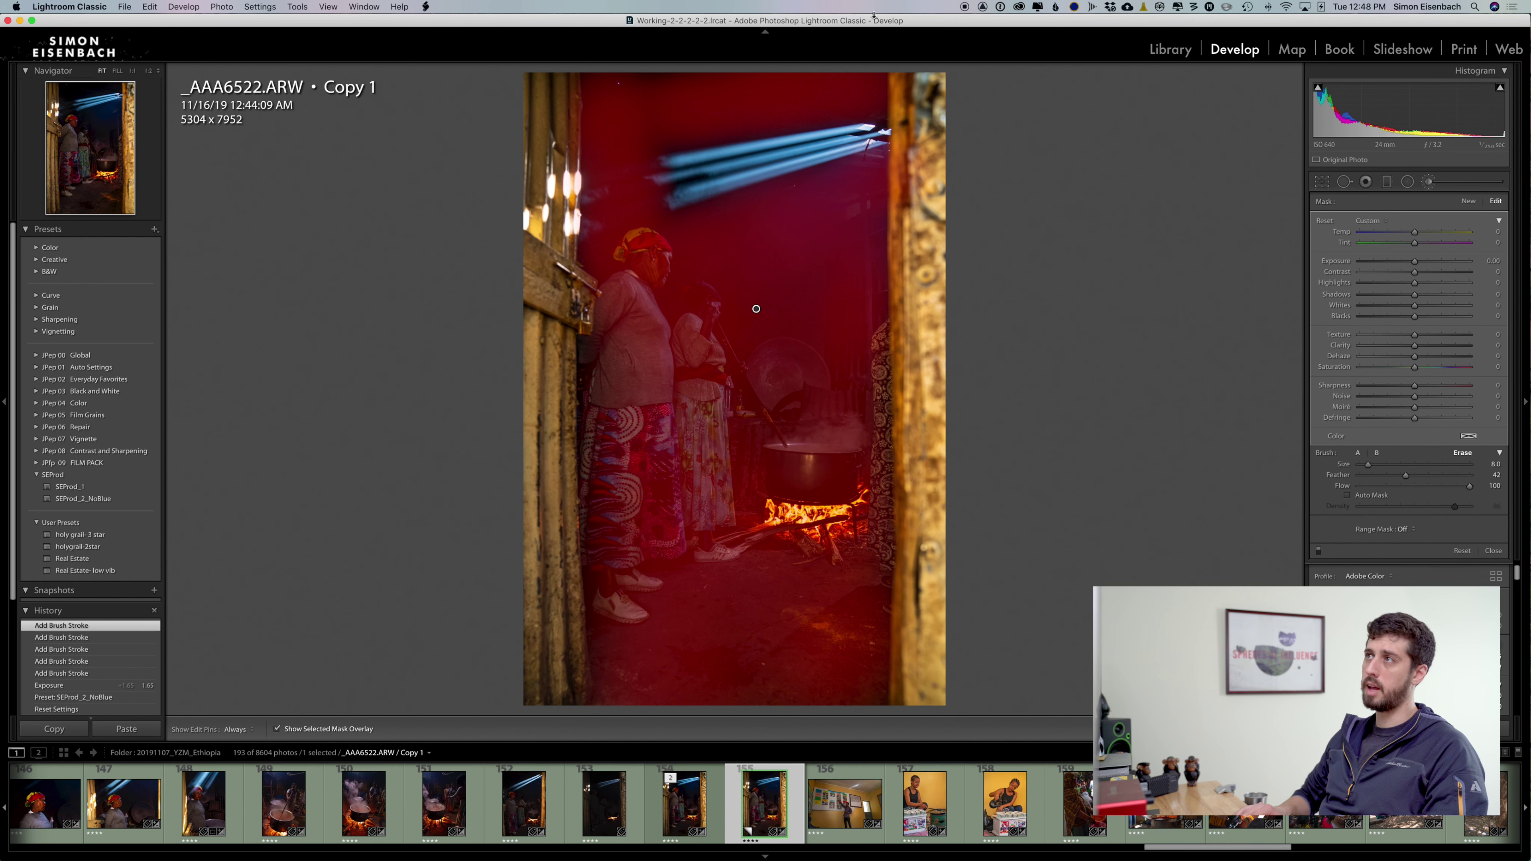
key(h)
scroll(916, 199, up, 3)
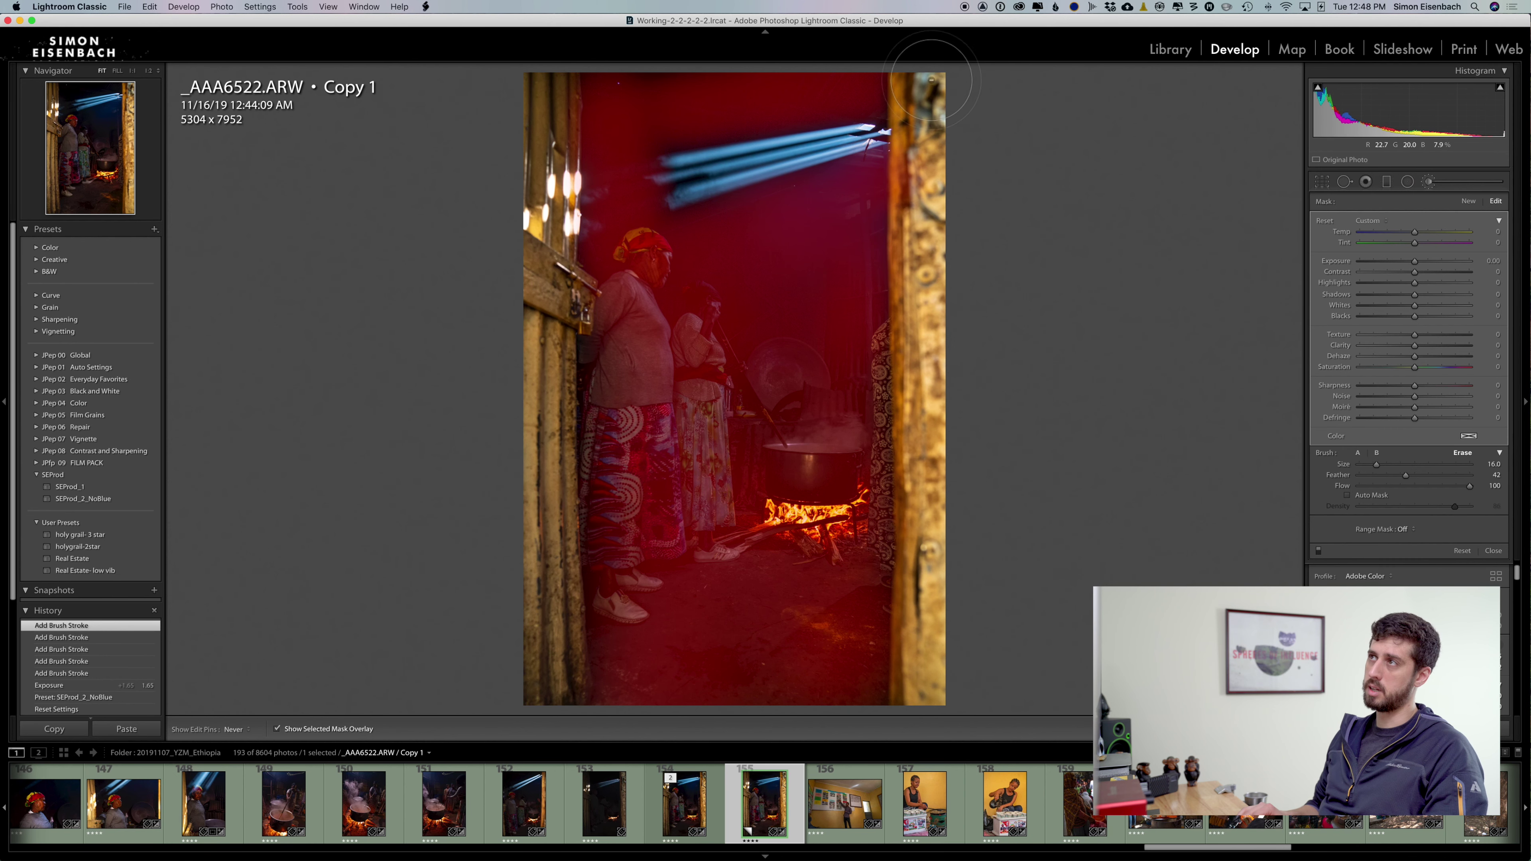
drag(947, 612, 943, 731)
key(h)
drag(536, 83, 543, 289)
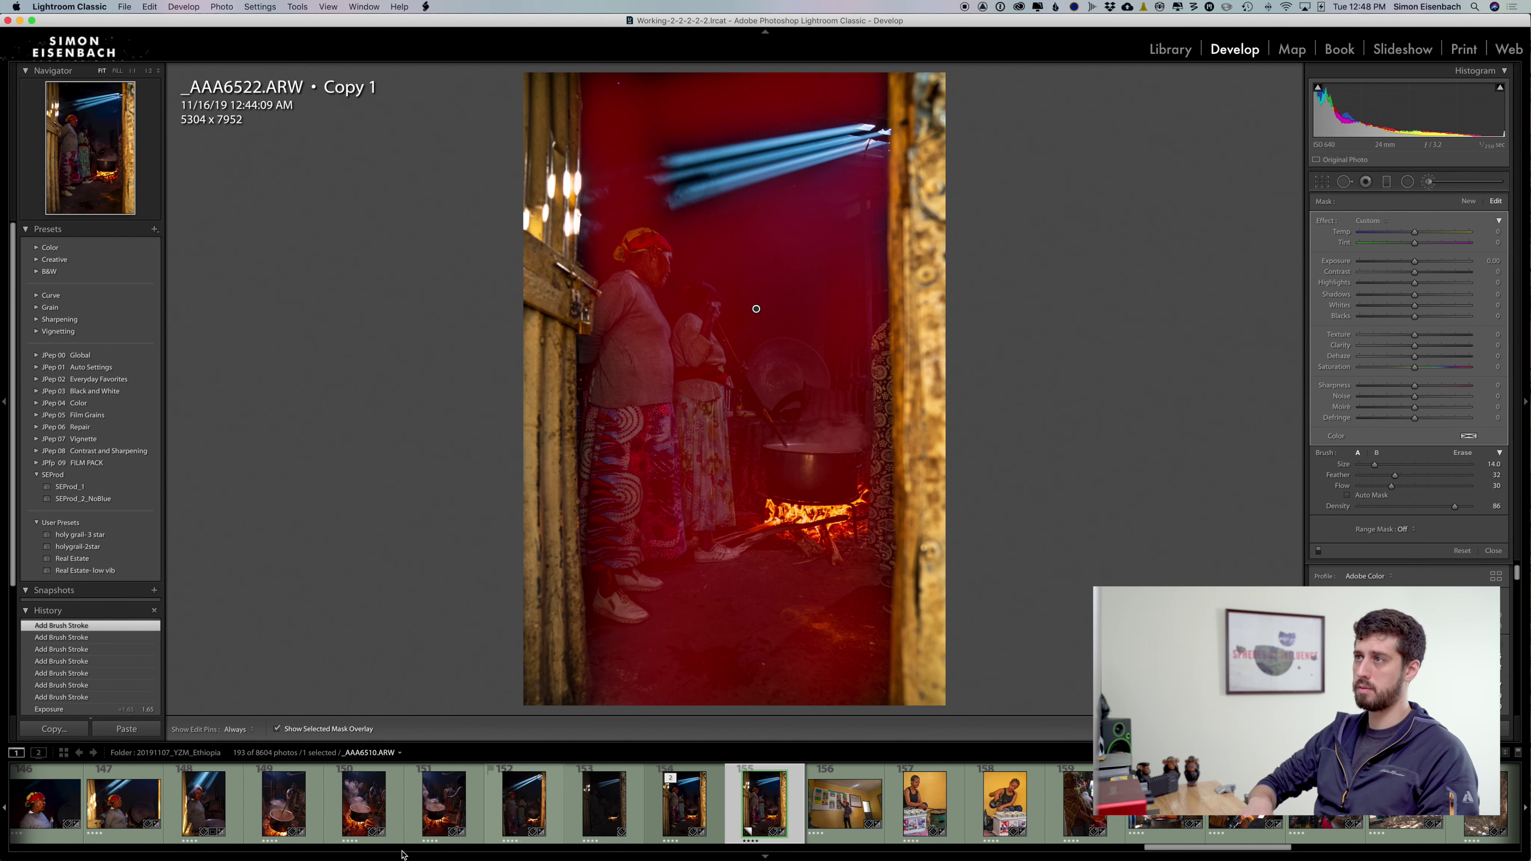
Step: Hide the mask overlay and set the brush adjustment to Shadows 43, Whites 61 and Highlights 38
click(277, 730)
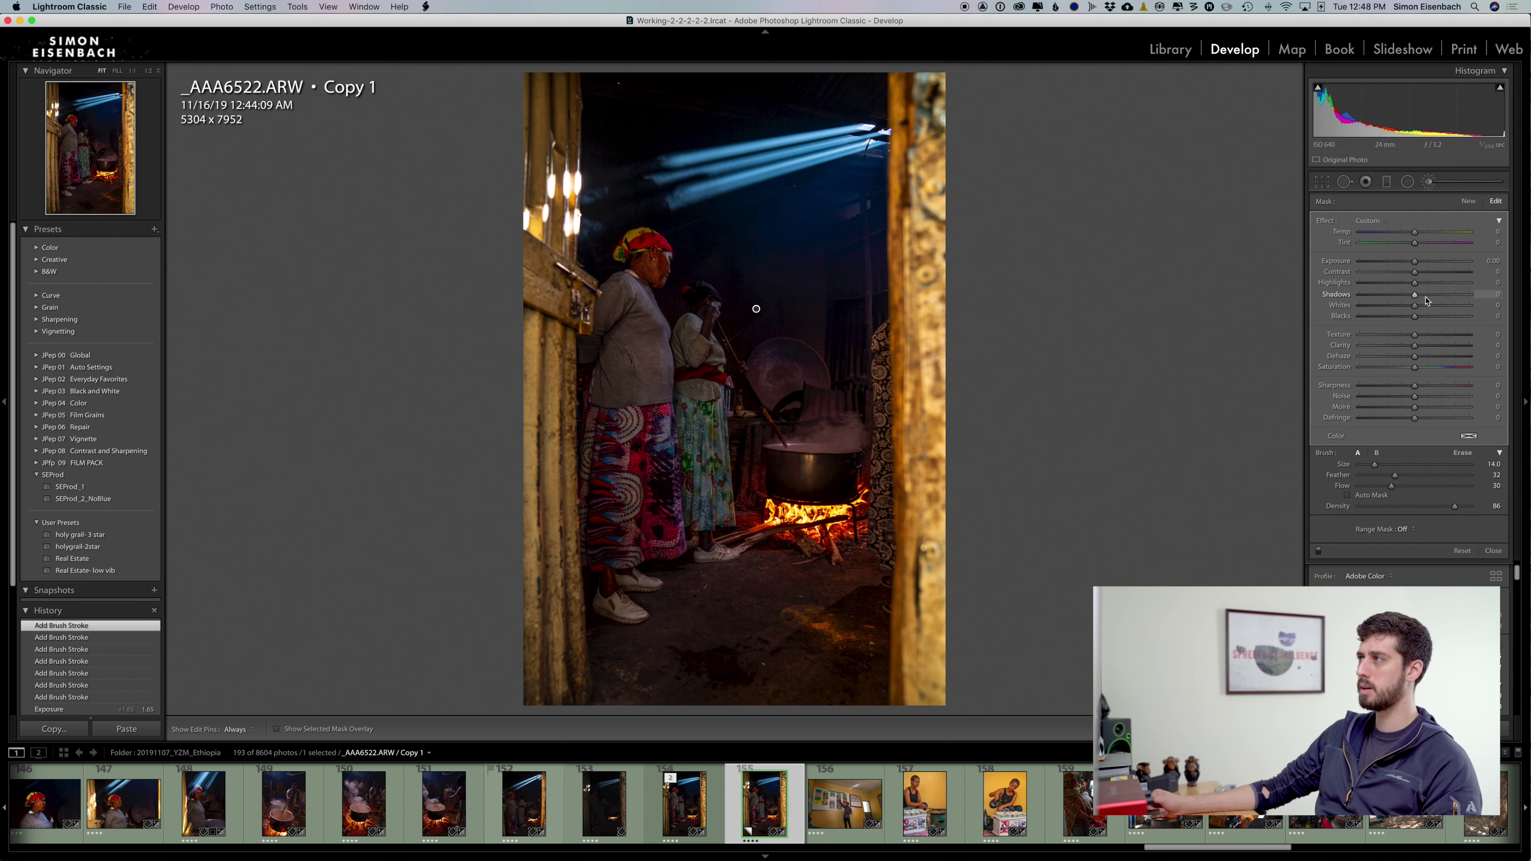
mouse_move(1426, 305)
mouse_down()
mouse_move(1448, 307)
mouse_move(1422, 287)
mouse_up()
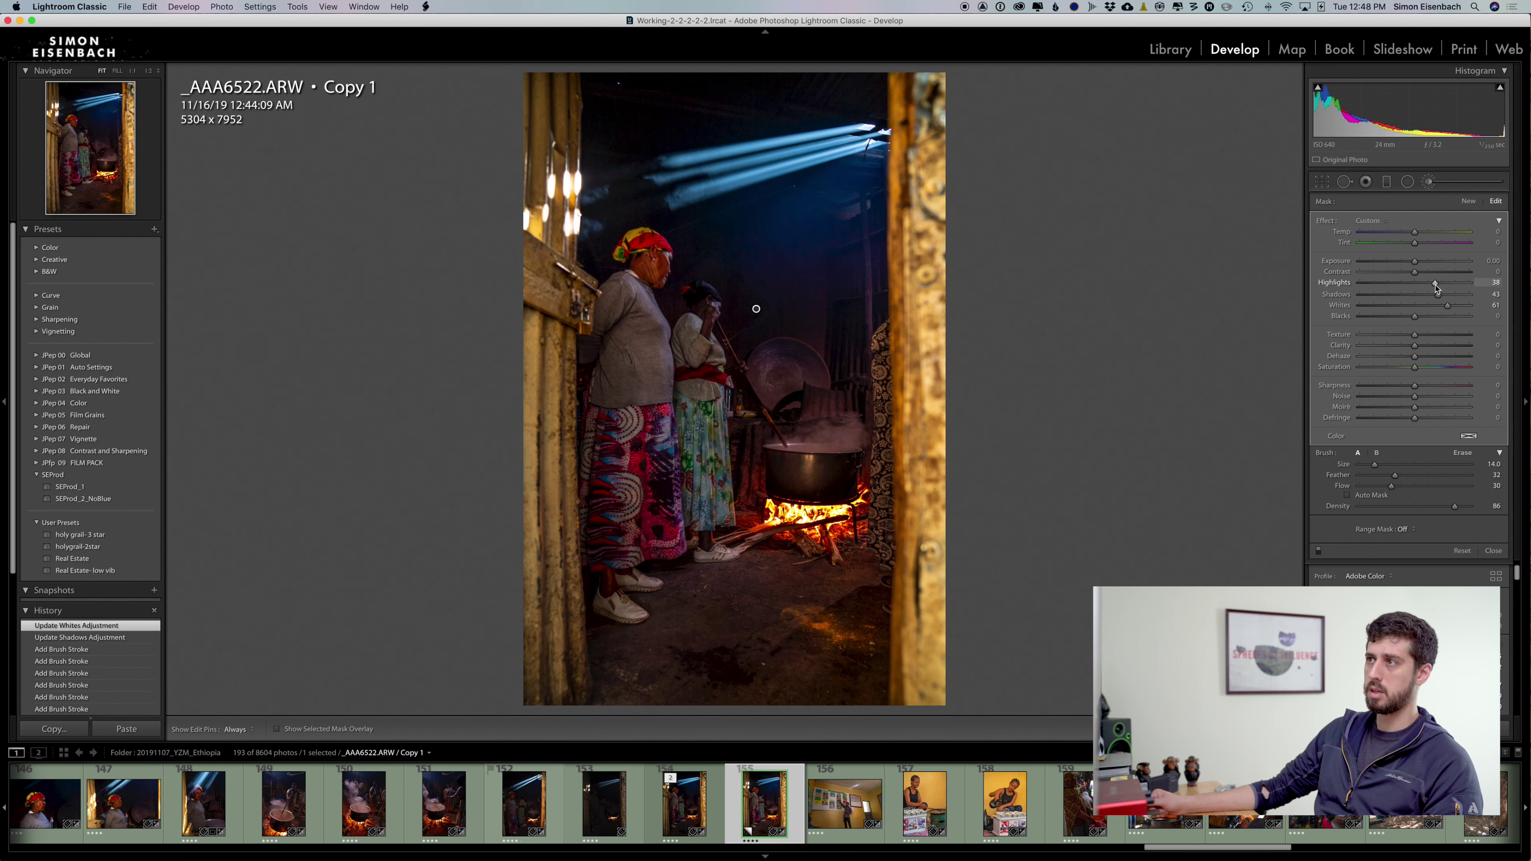
drag(1437, 288, 1436, 289)
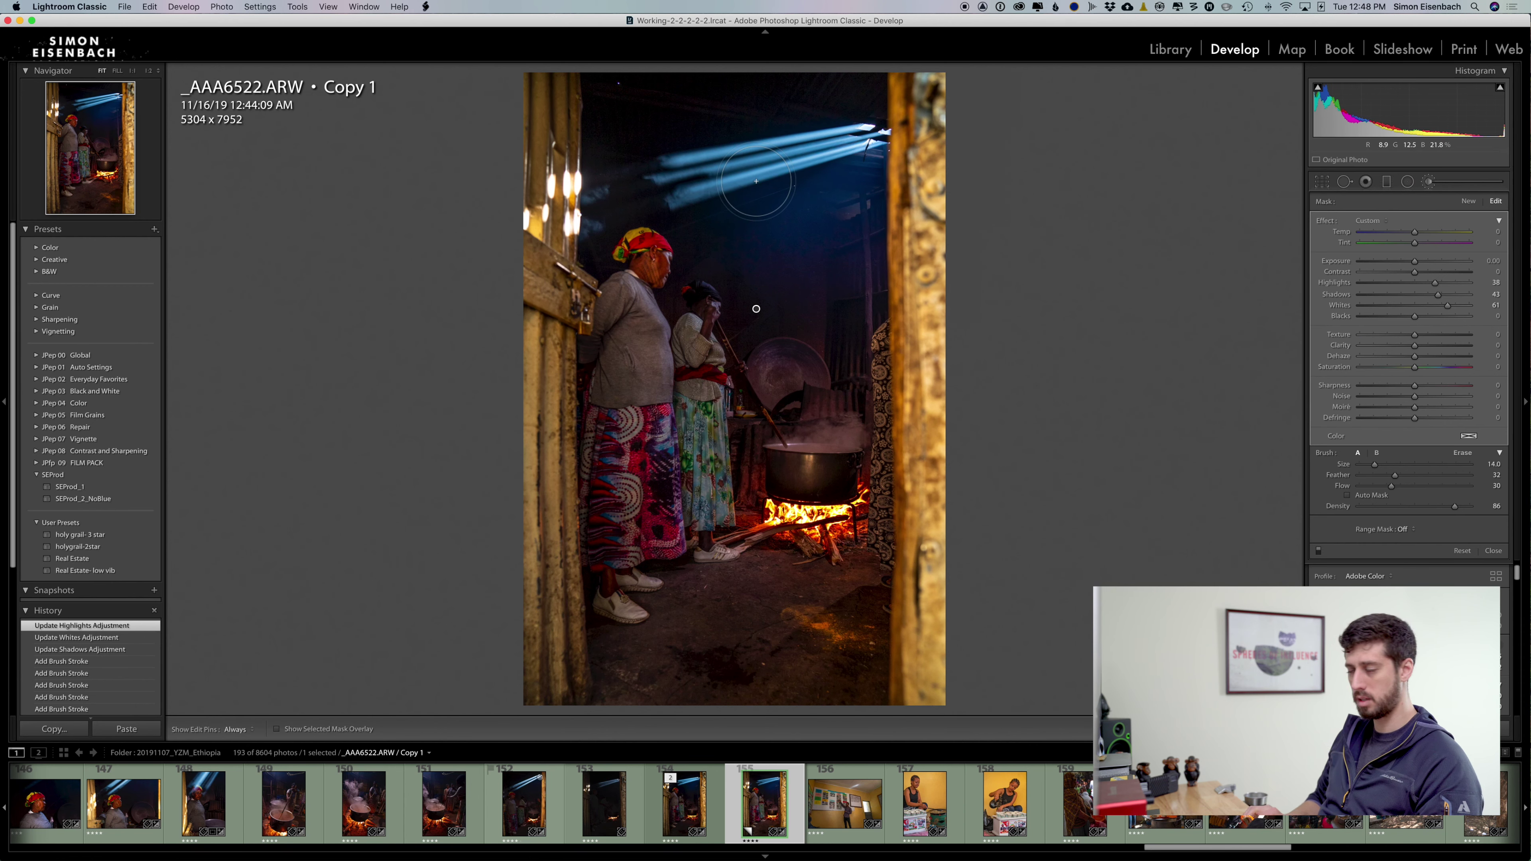
Step: Compare the virtual copy with the original edit, view it in the Library grid, and inspect the women up close in Develop
key(Left)
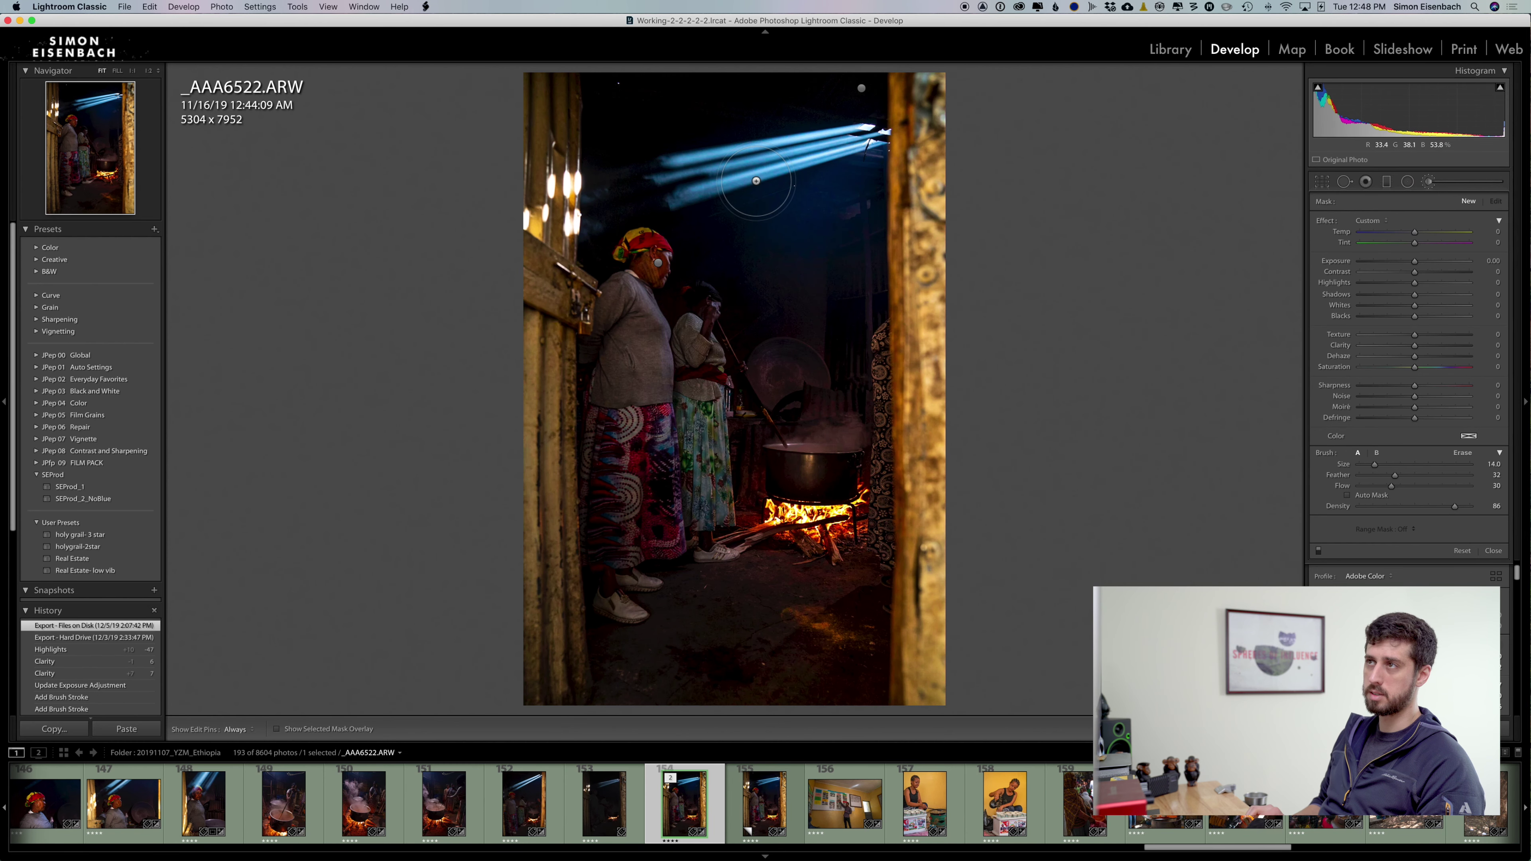
key(Right)
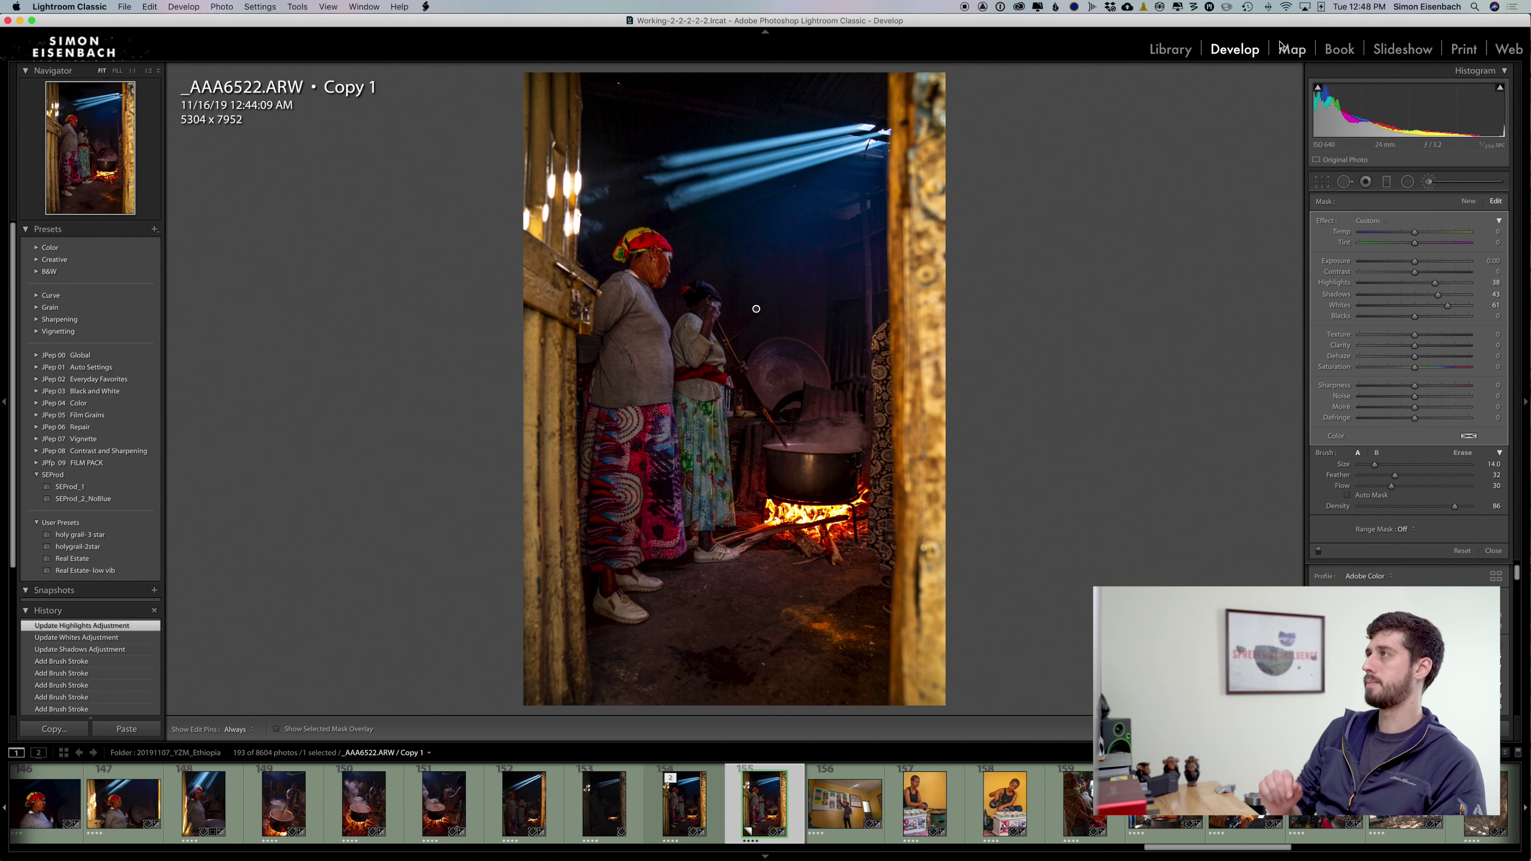
click(1180, 51)
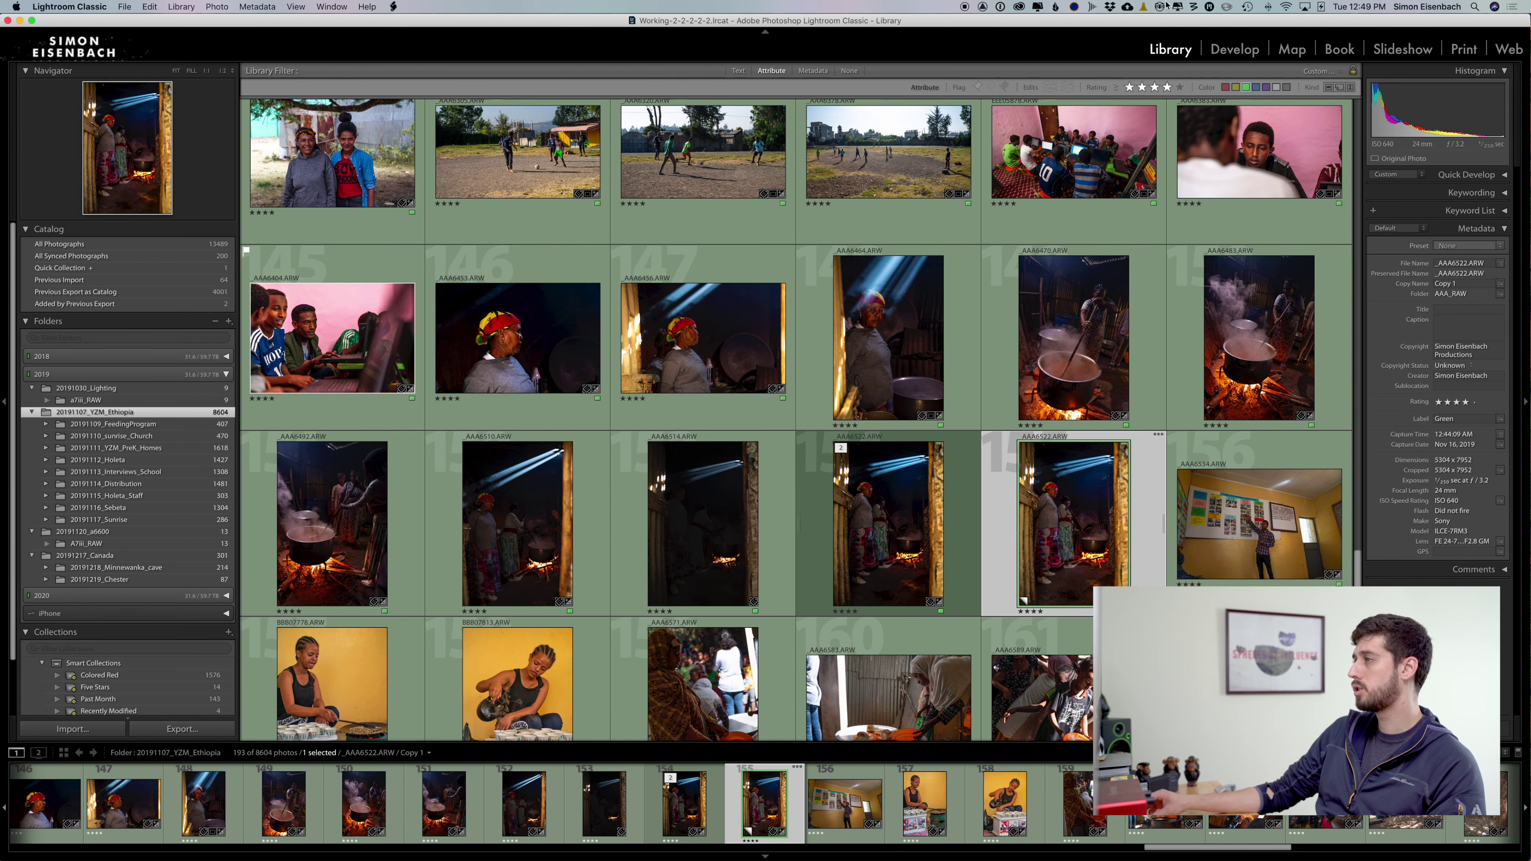
click(1252, 51)
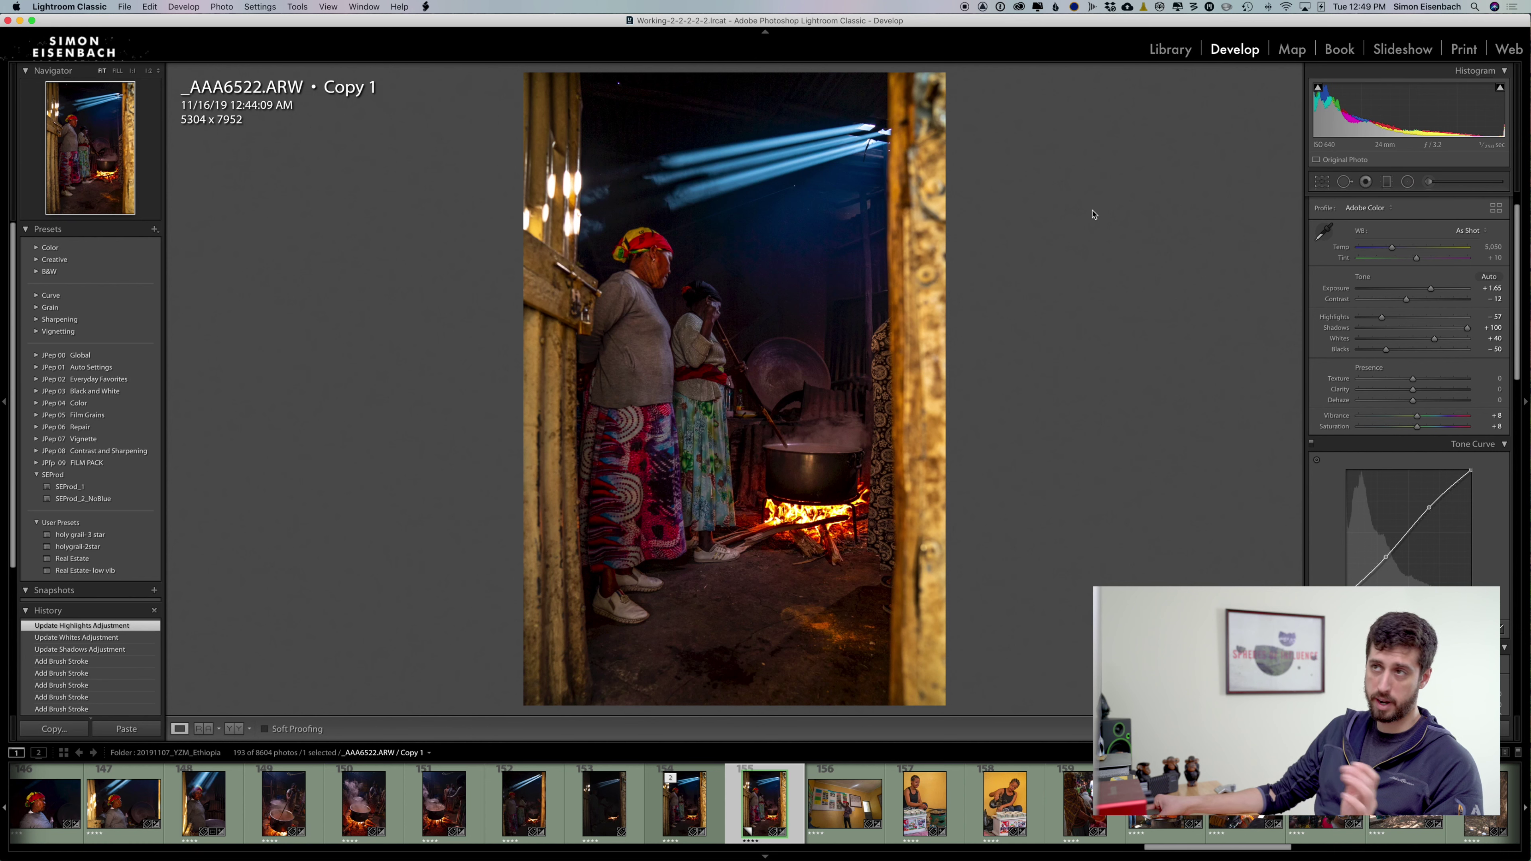
click(745, 265)
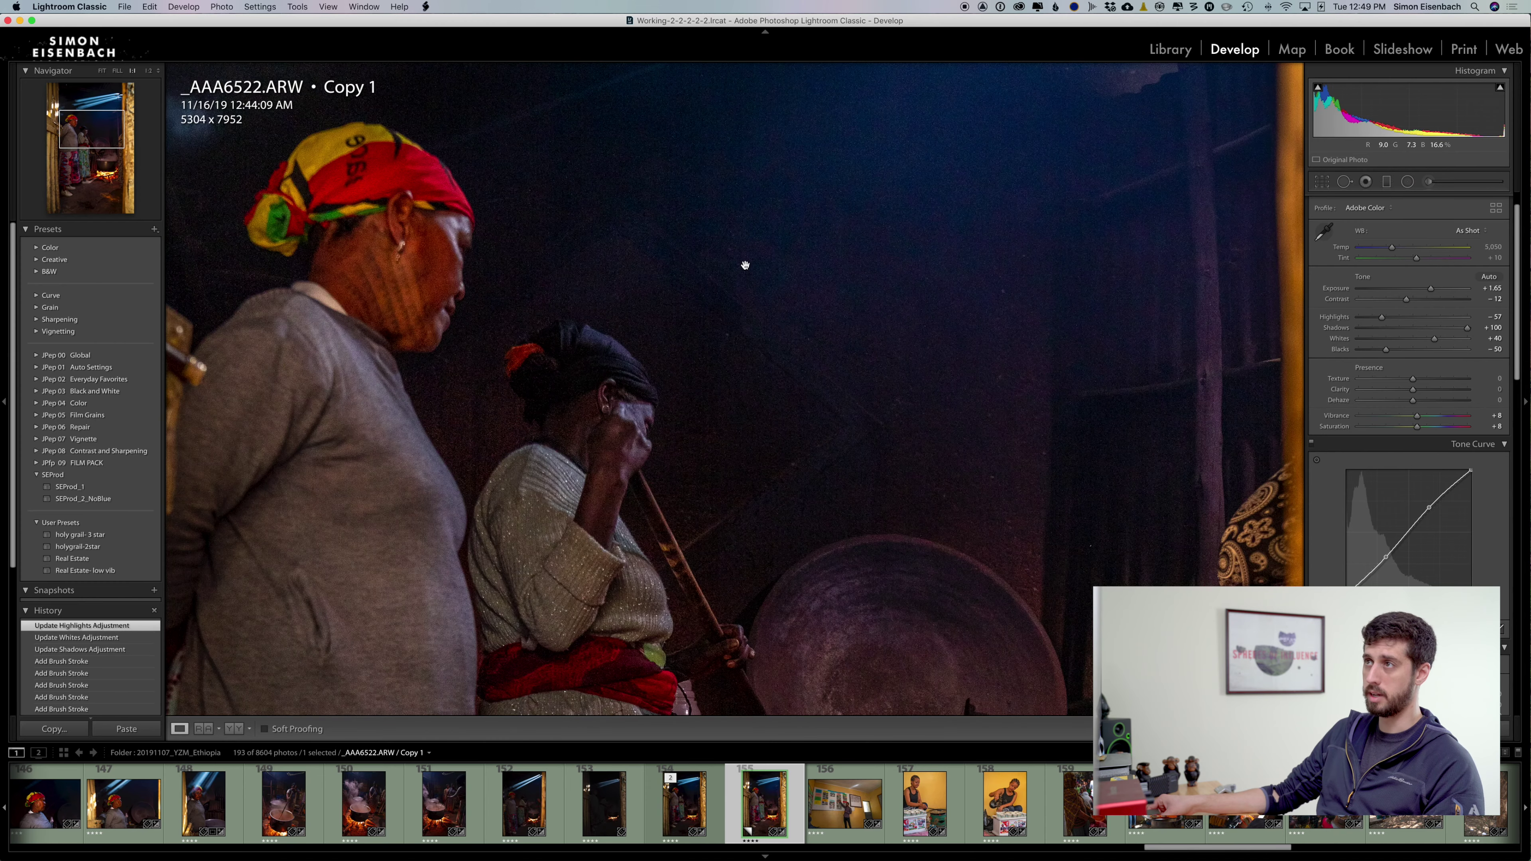
click(938, 274)
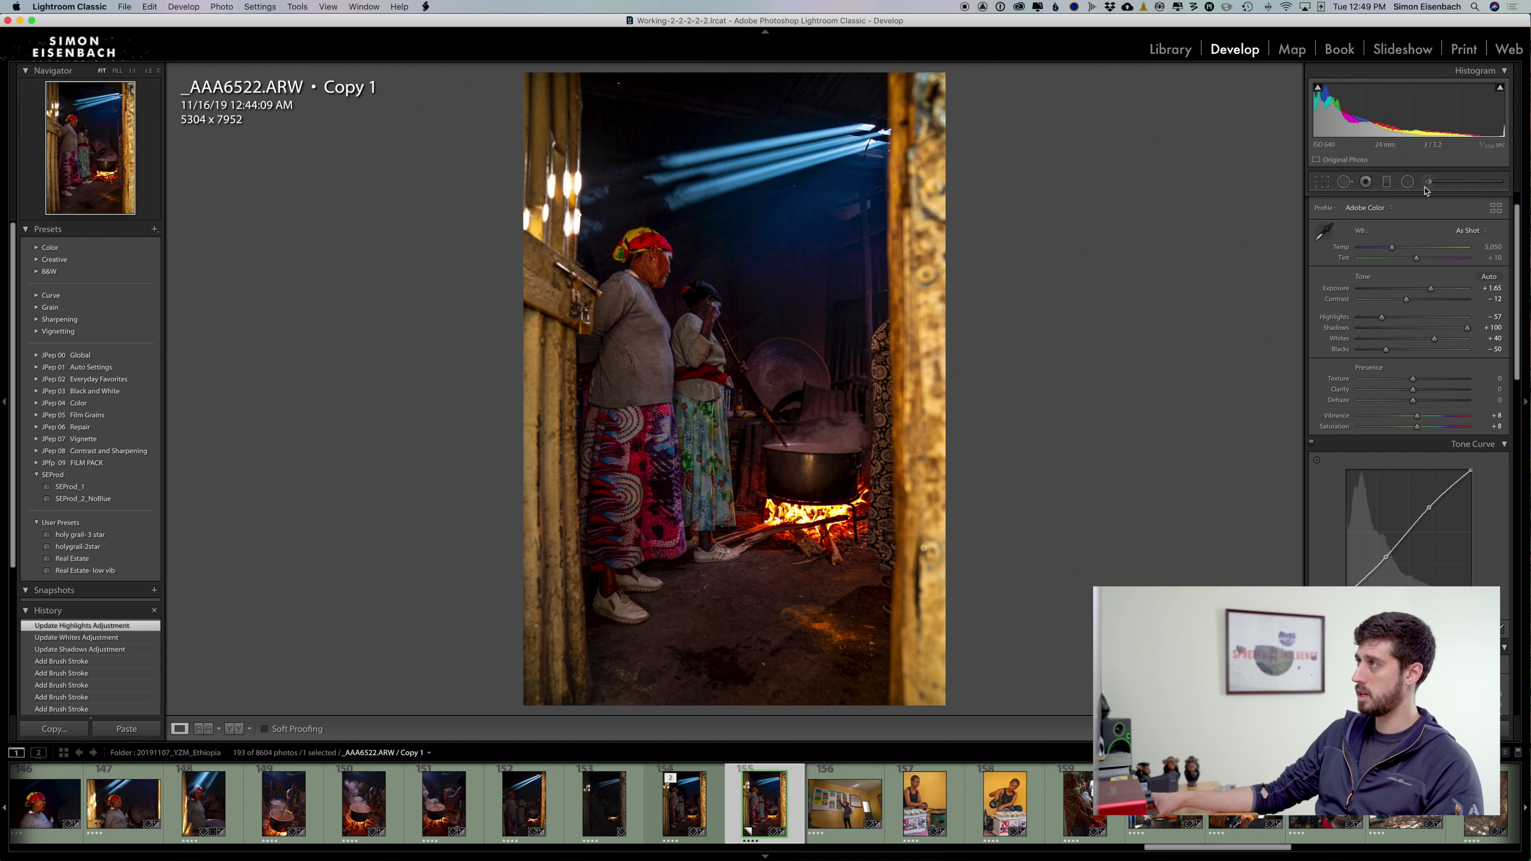
Step: Reselect the brush mask, show its overlay, and erase the mask over the flames under the pot with a small brush
key(k)
click(756, 309)
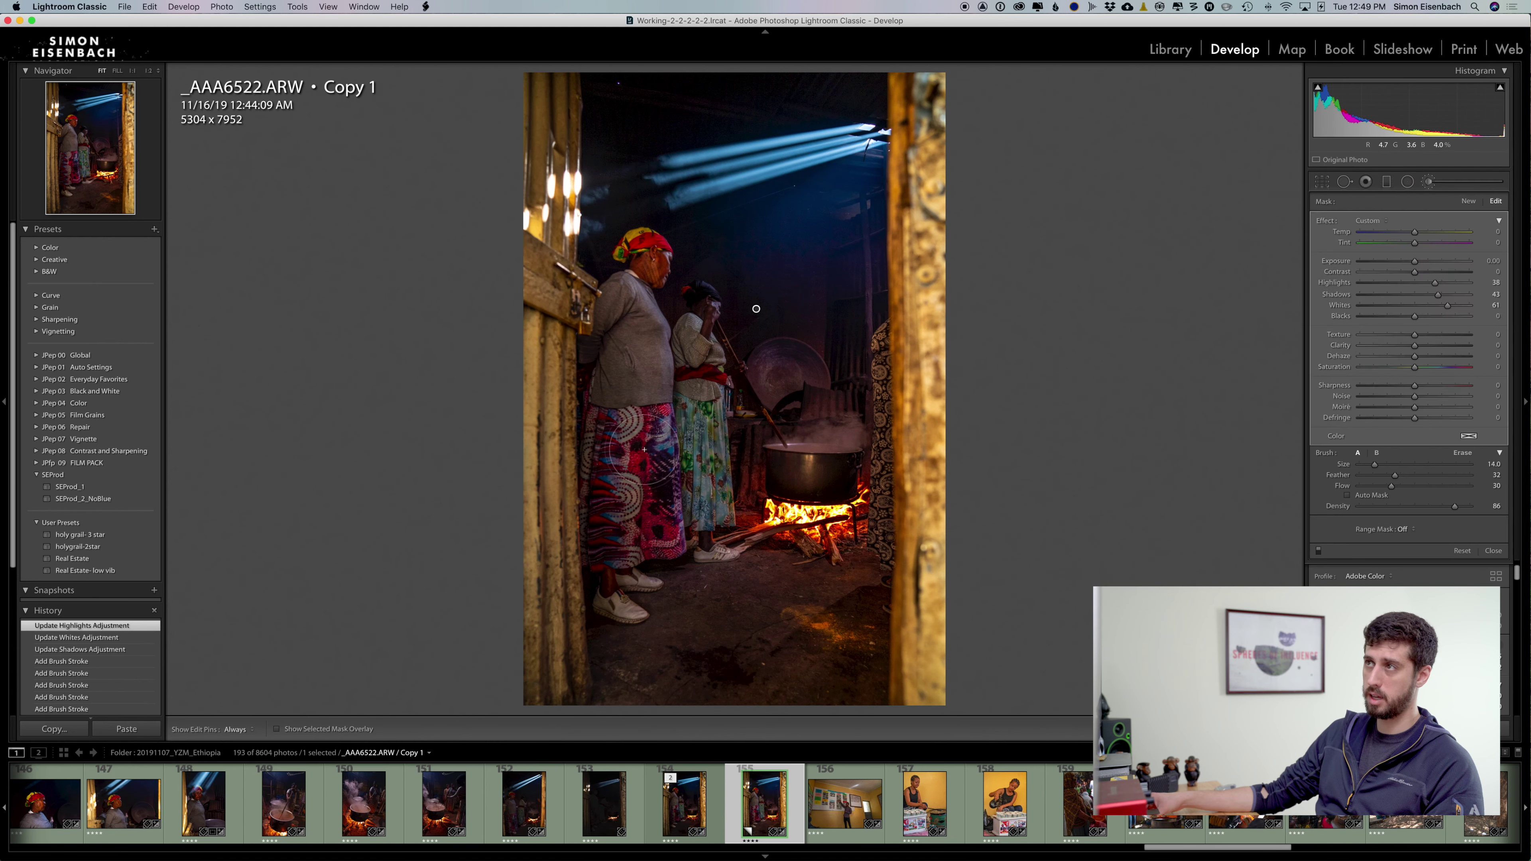
click(277, 729)
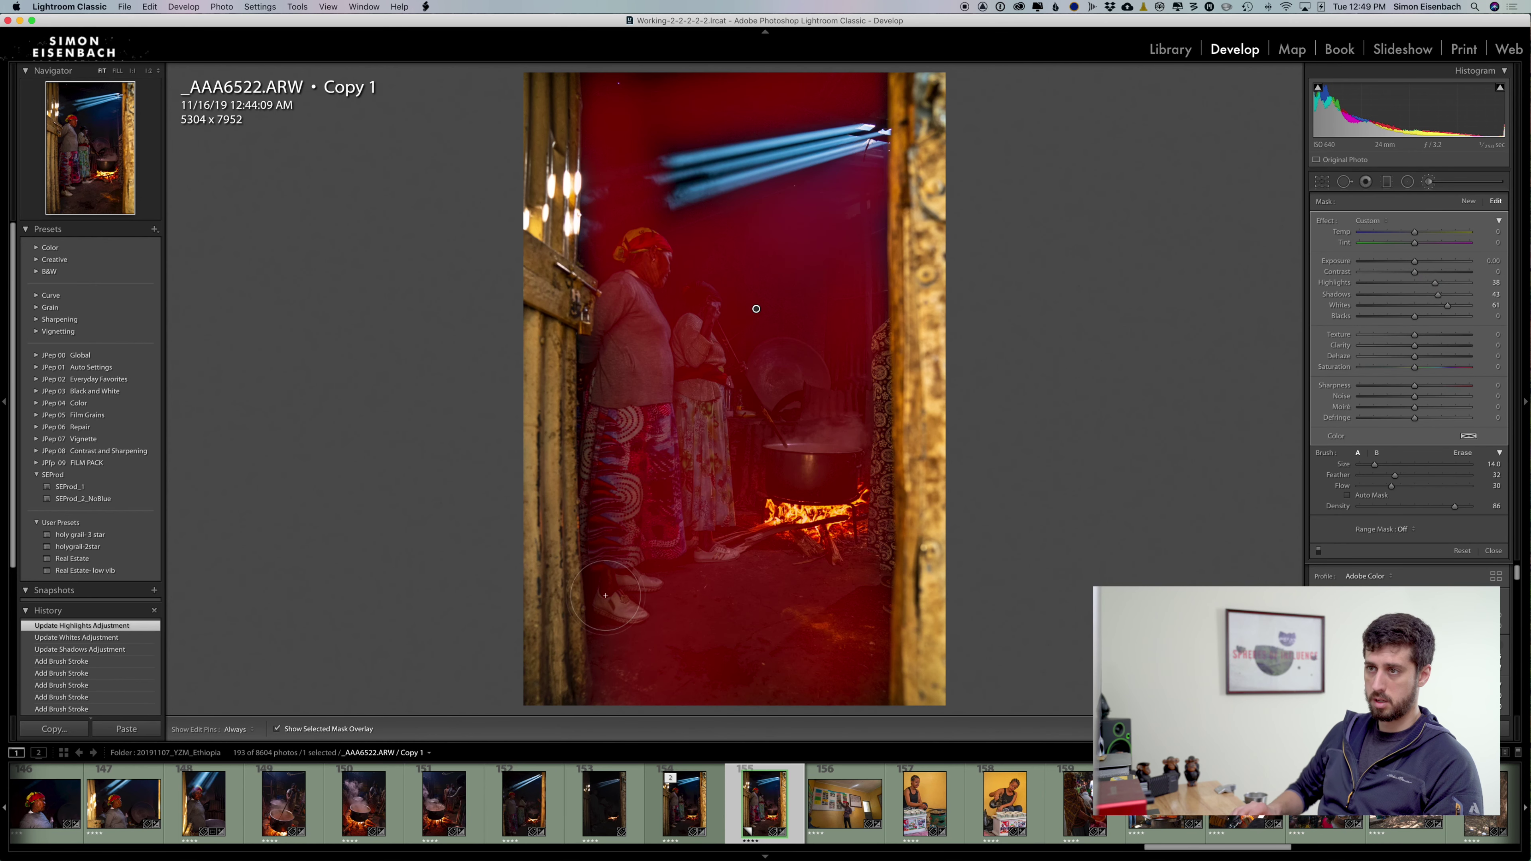
key(alt)
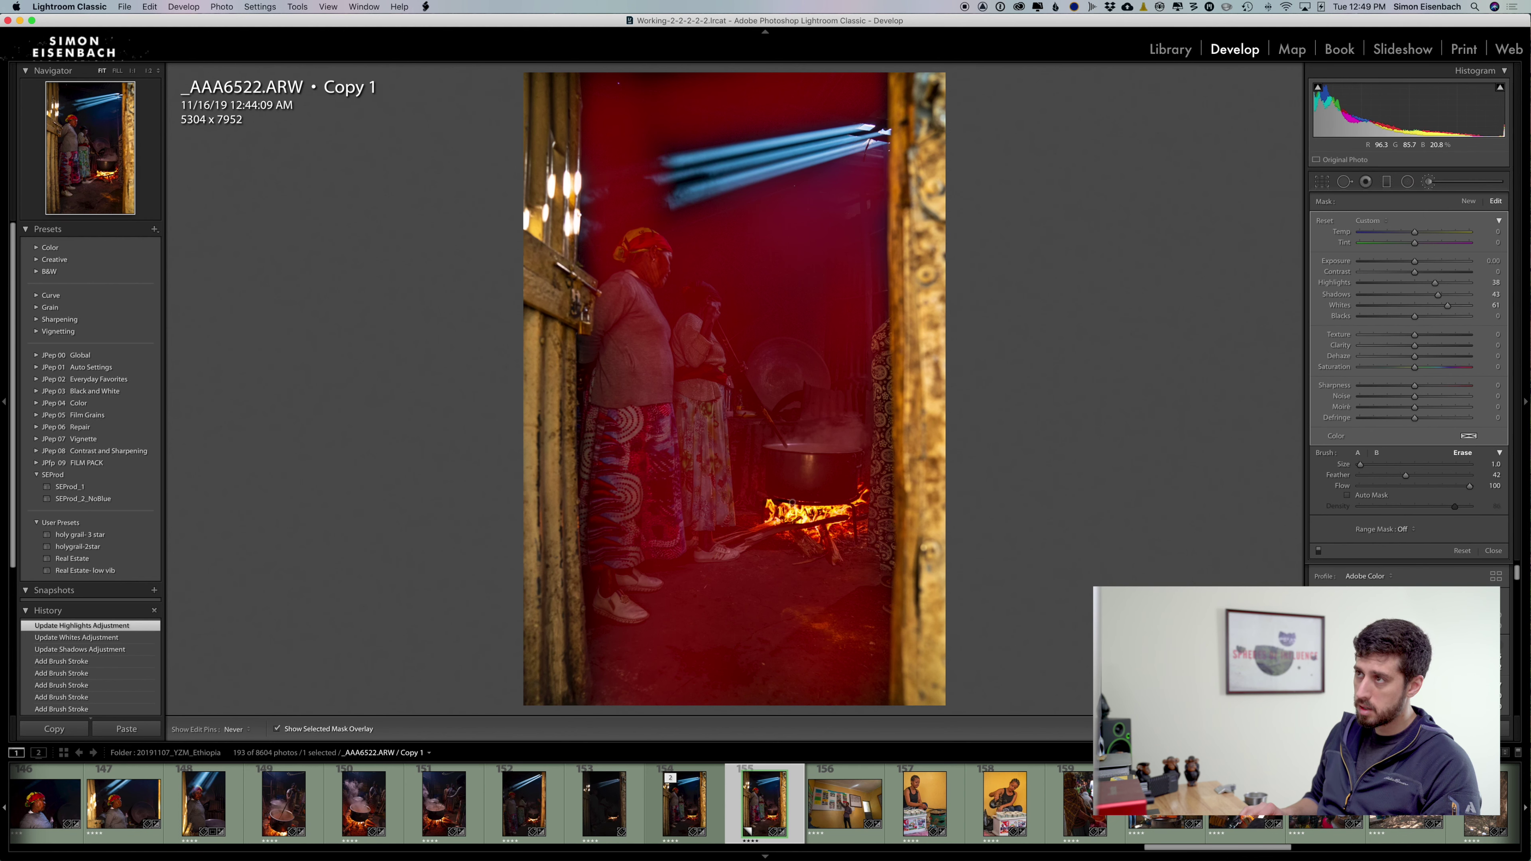
drag(792, 502, 847, 511)
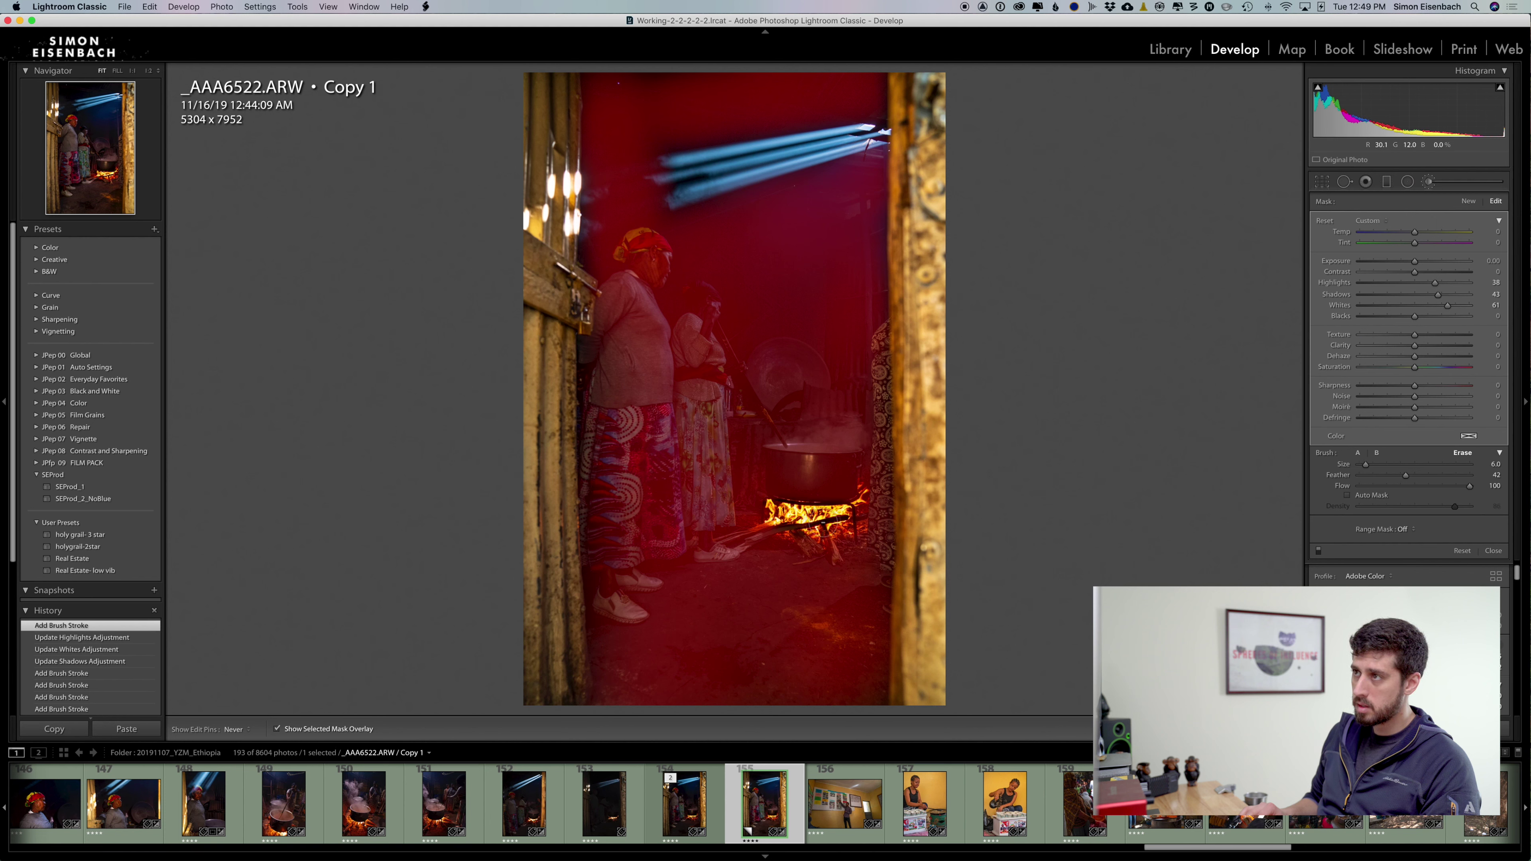
Step: Erase the remaining brush mask beside the flames under the pot and hide the mask overlay
drag(778, 525, 778, 526)
click(278, 729)
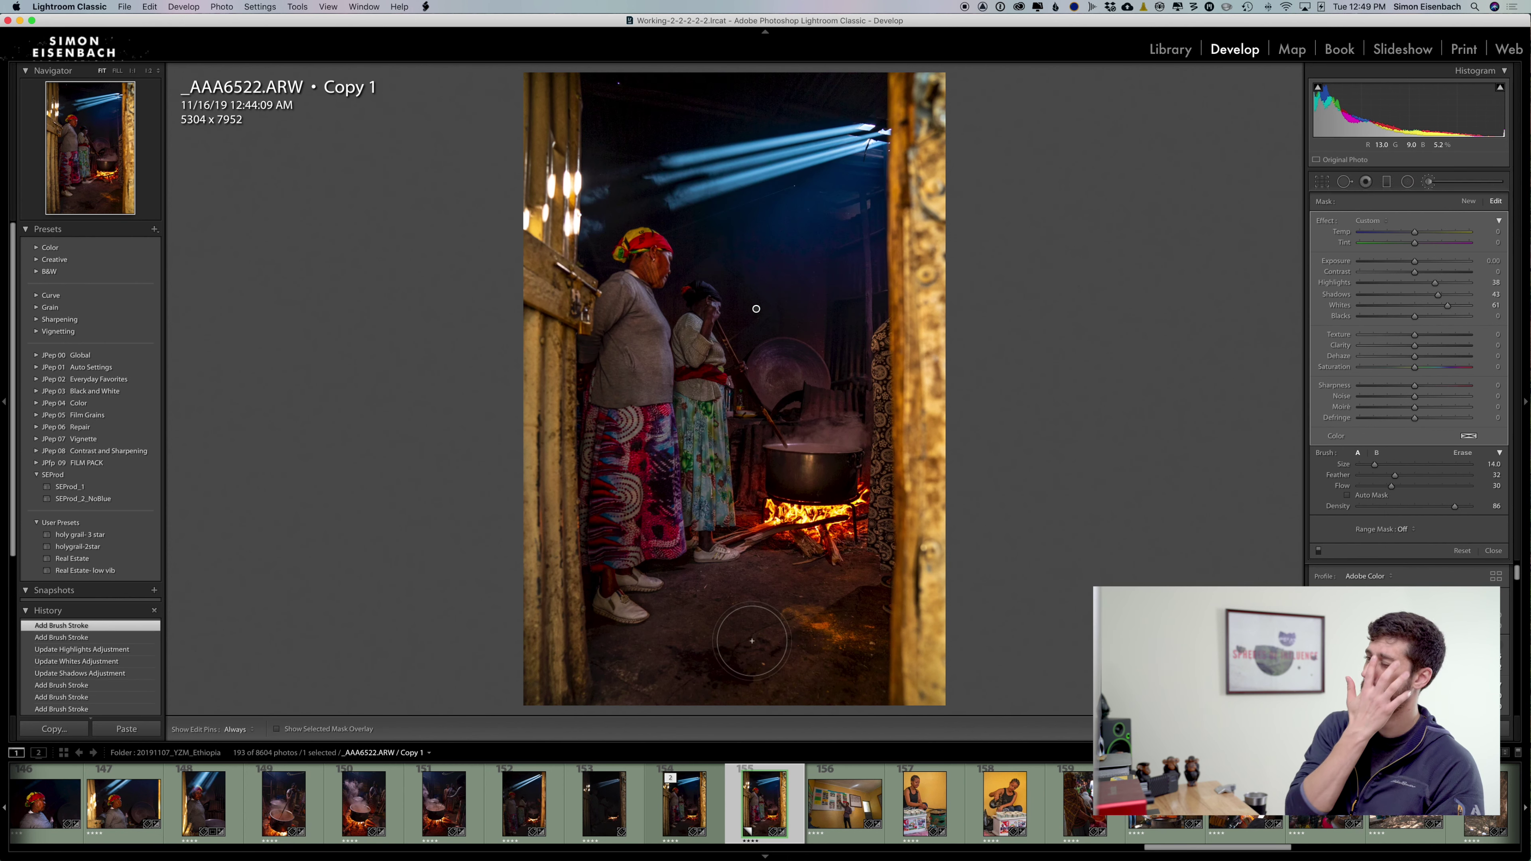
Step: Add a brush stroke over the flames under the pot with a small brush, and close the brush adjustment
scroll(752, 640, down, 10)
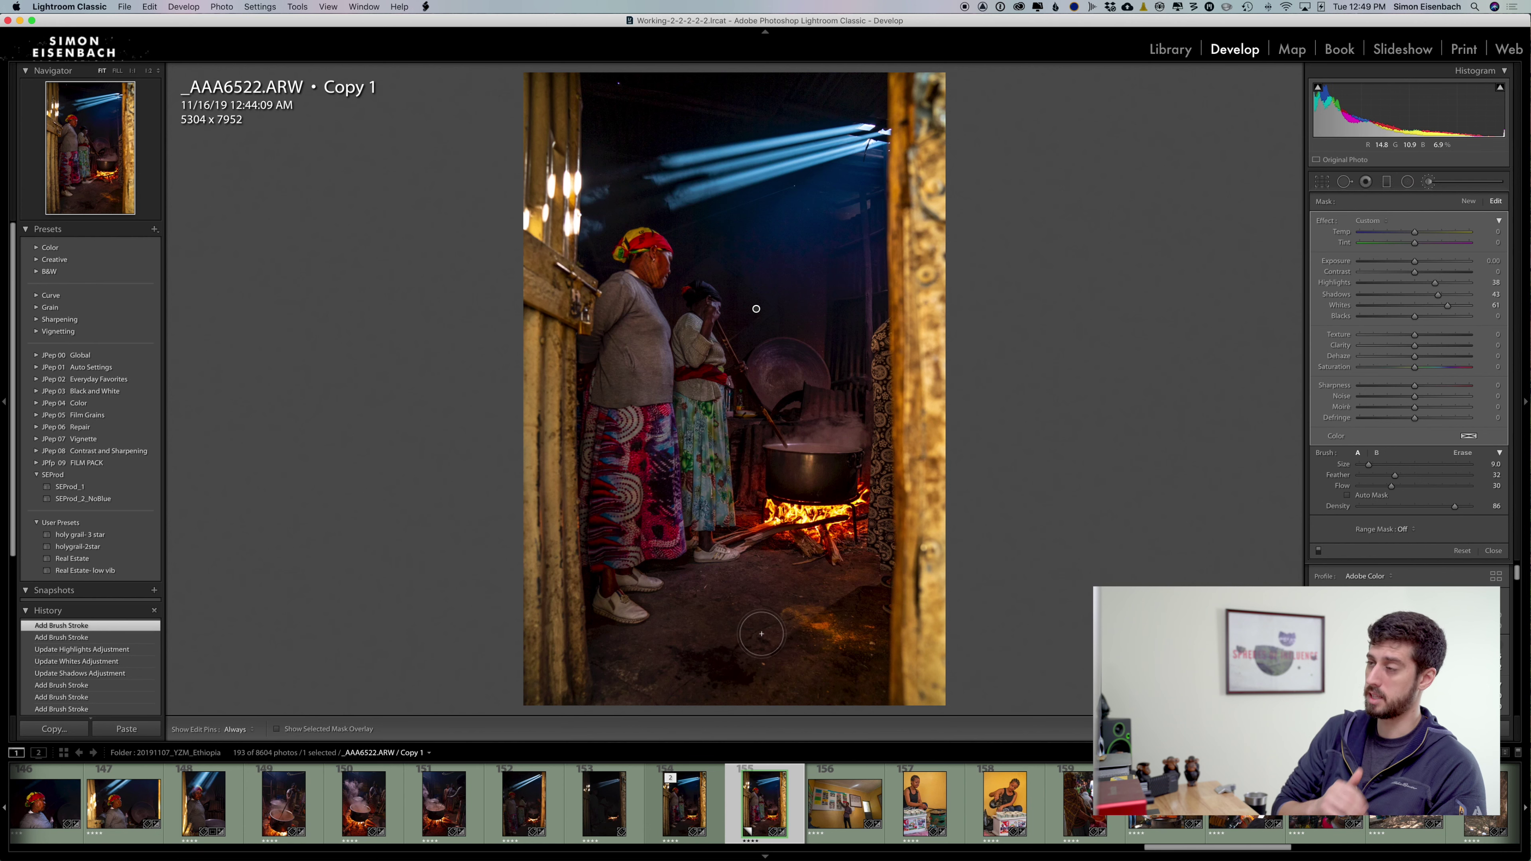
scroll(796, 552, up, 3)
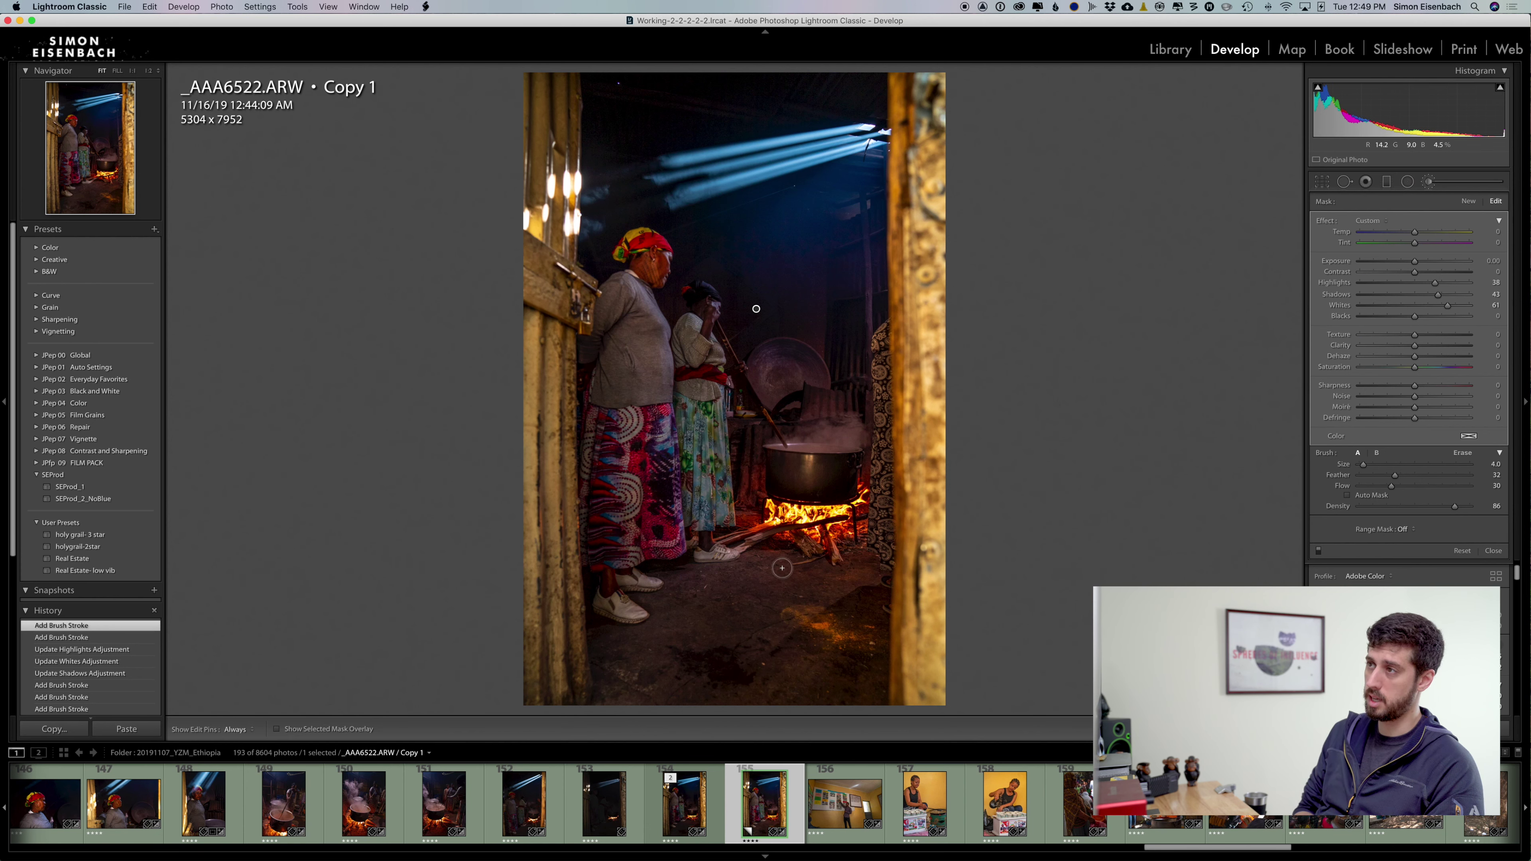
drag(840, 517, 800, 525)
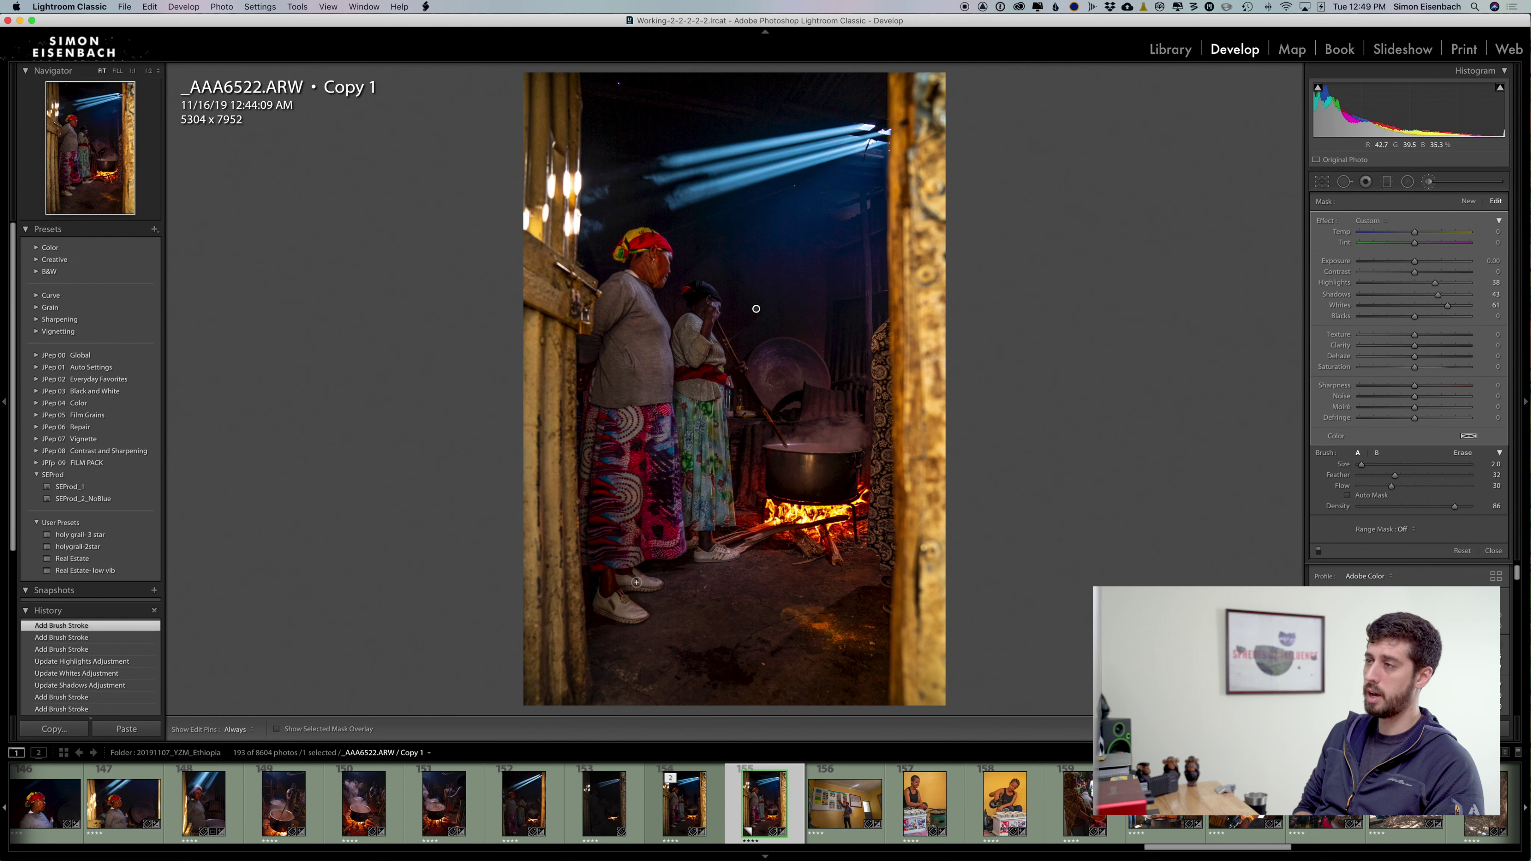
key(Return)
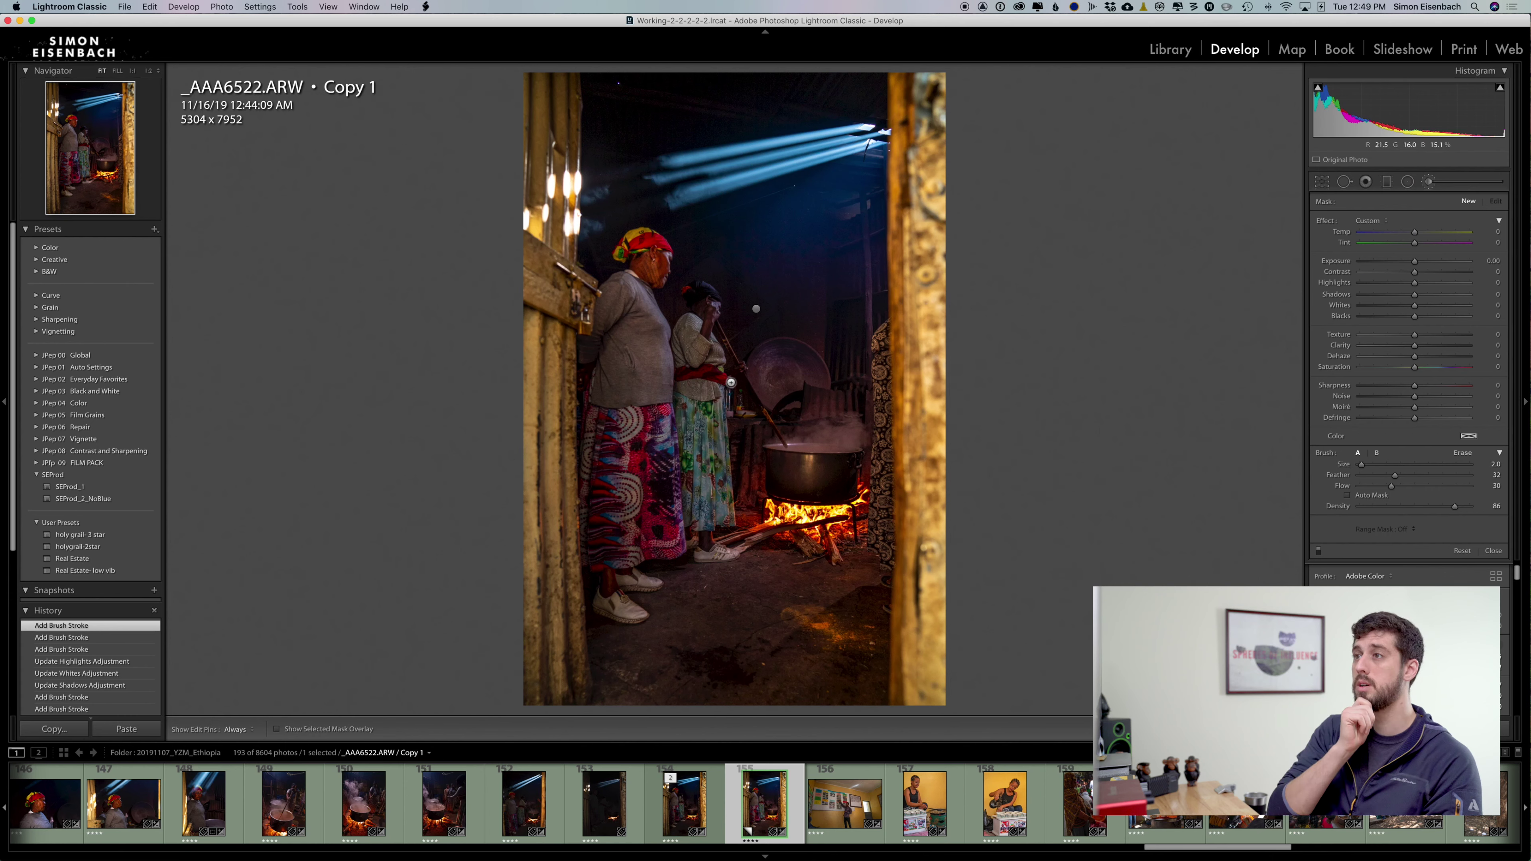
scroll(732, 381, up, 2)
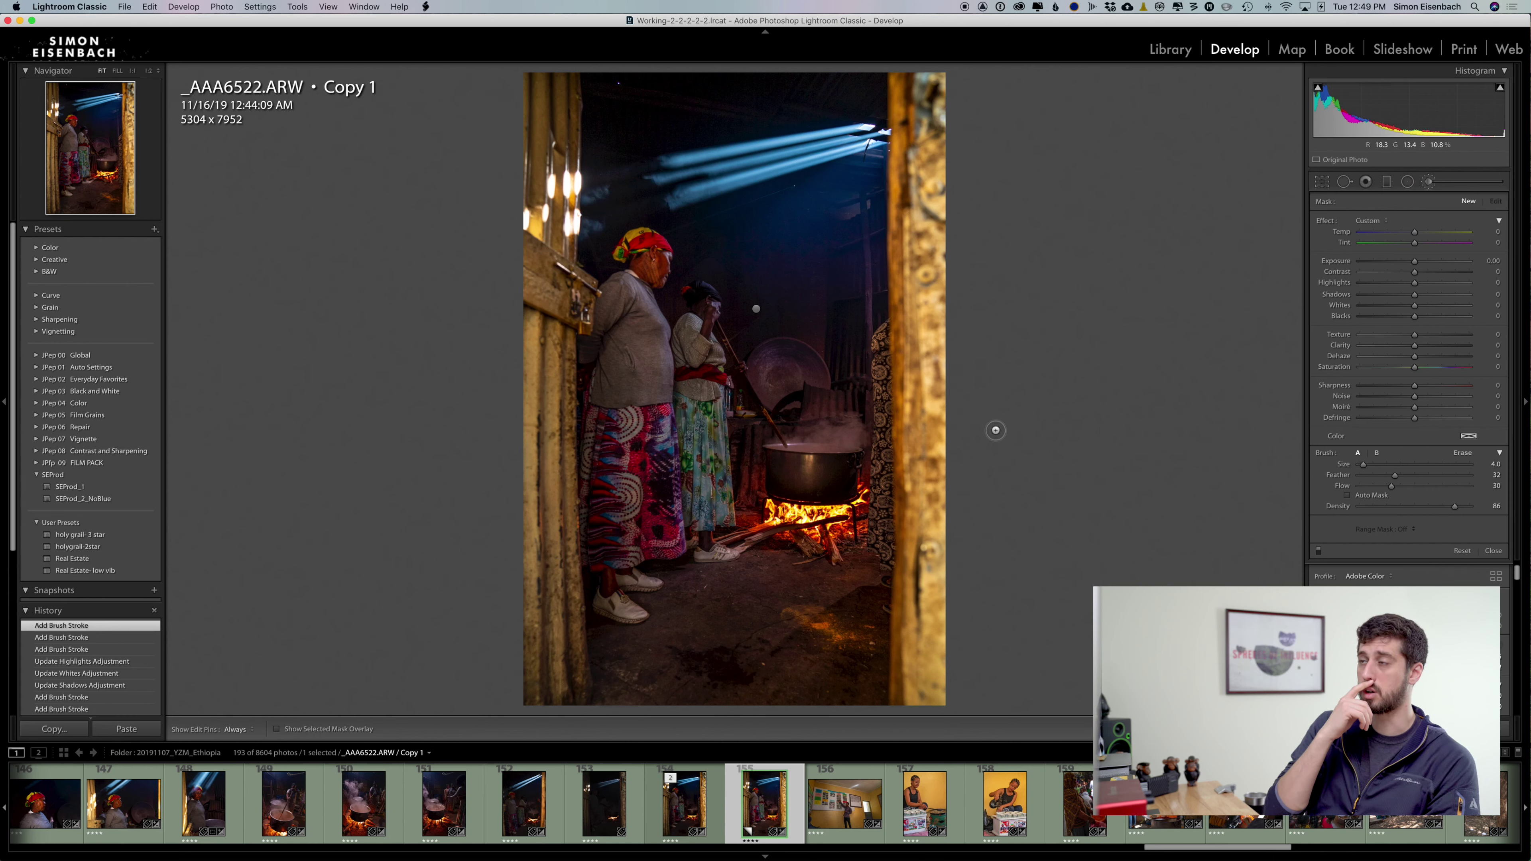
click(1493, 552)
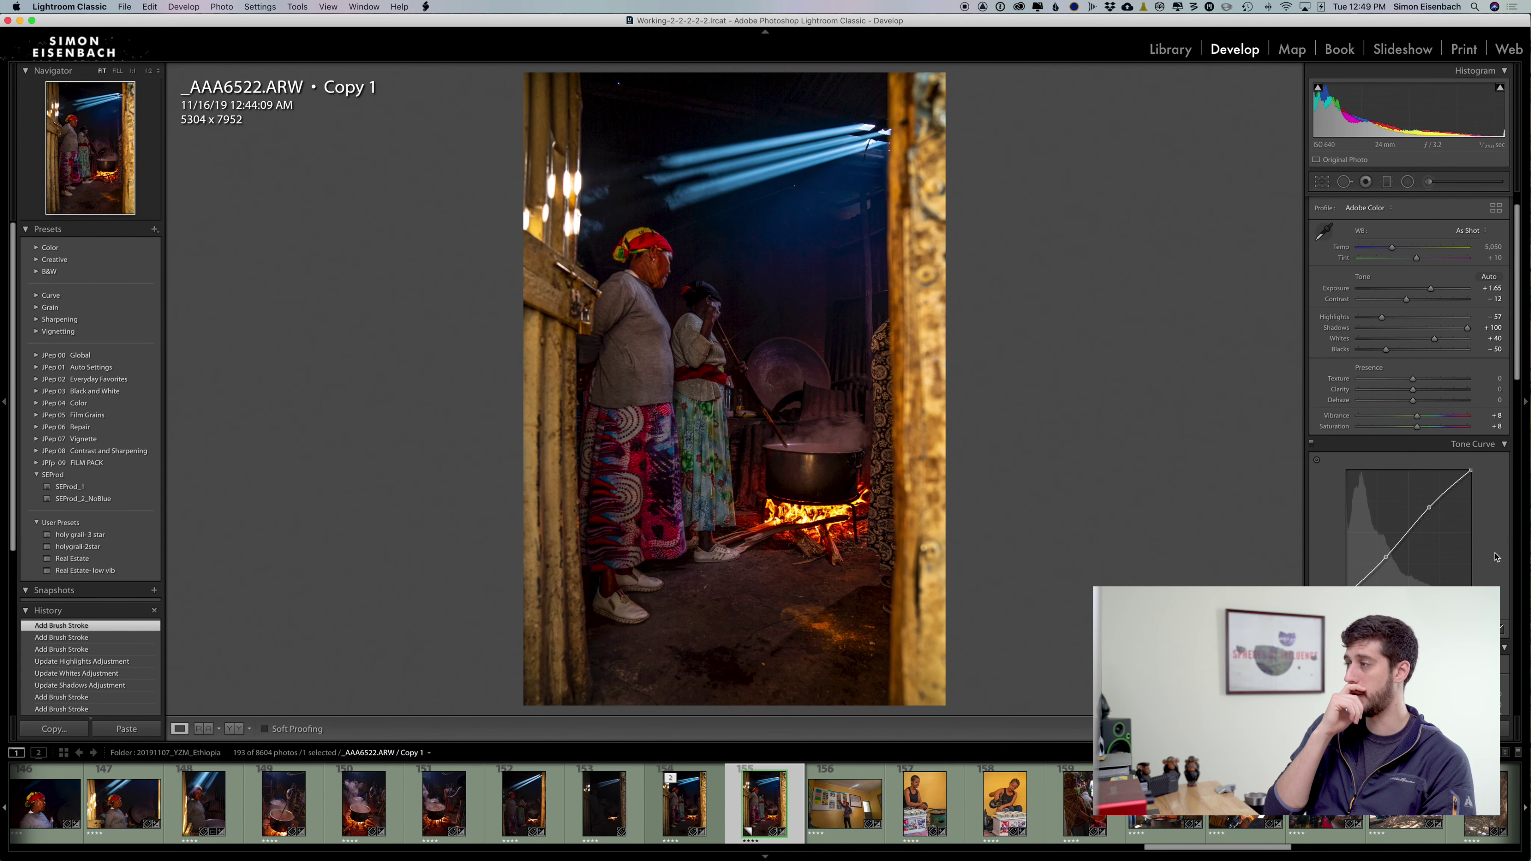
Step: Compare the virtual copy of _AAA6522.ARW with the original edit in Develop
scroll(1483, 483, down, 1)
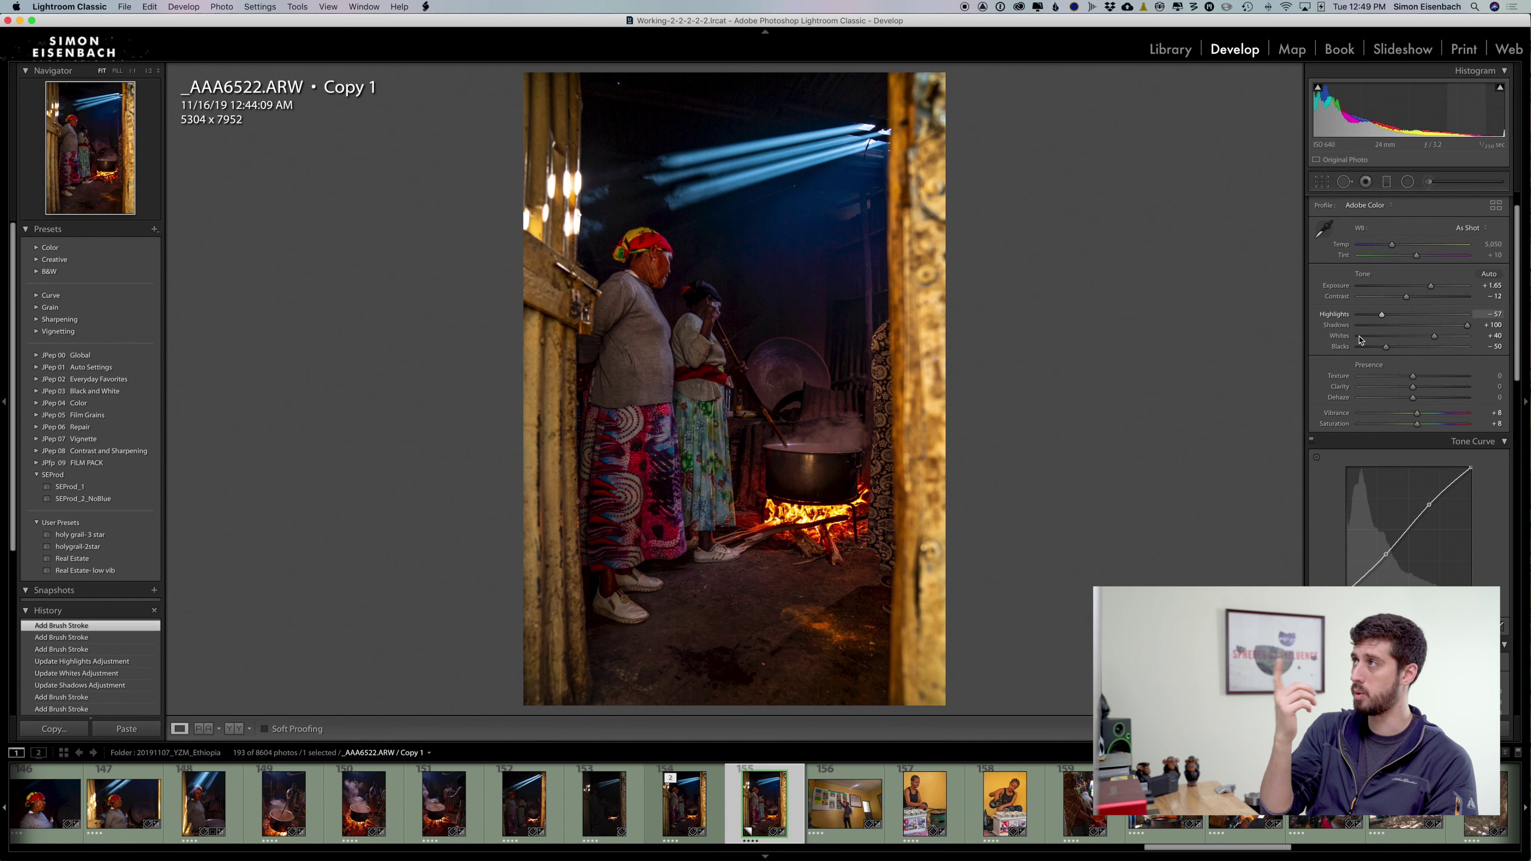
click(682, 808)
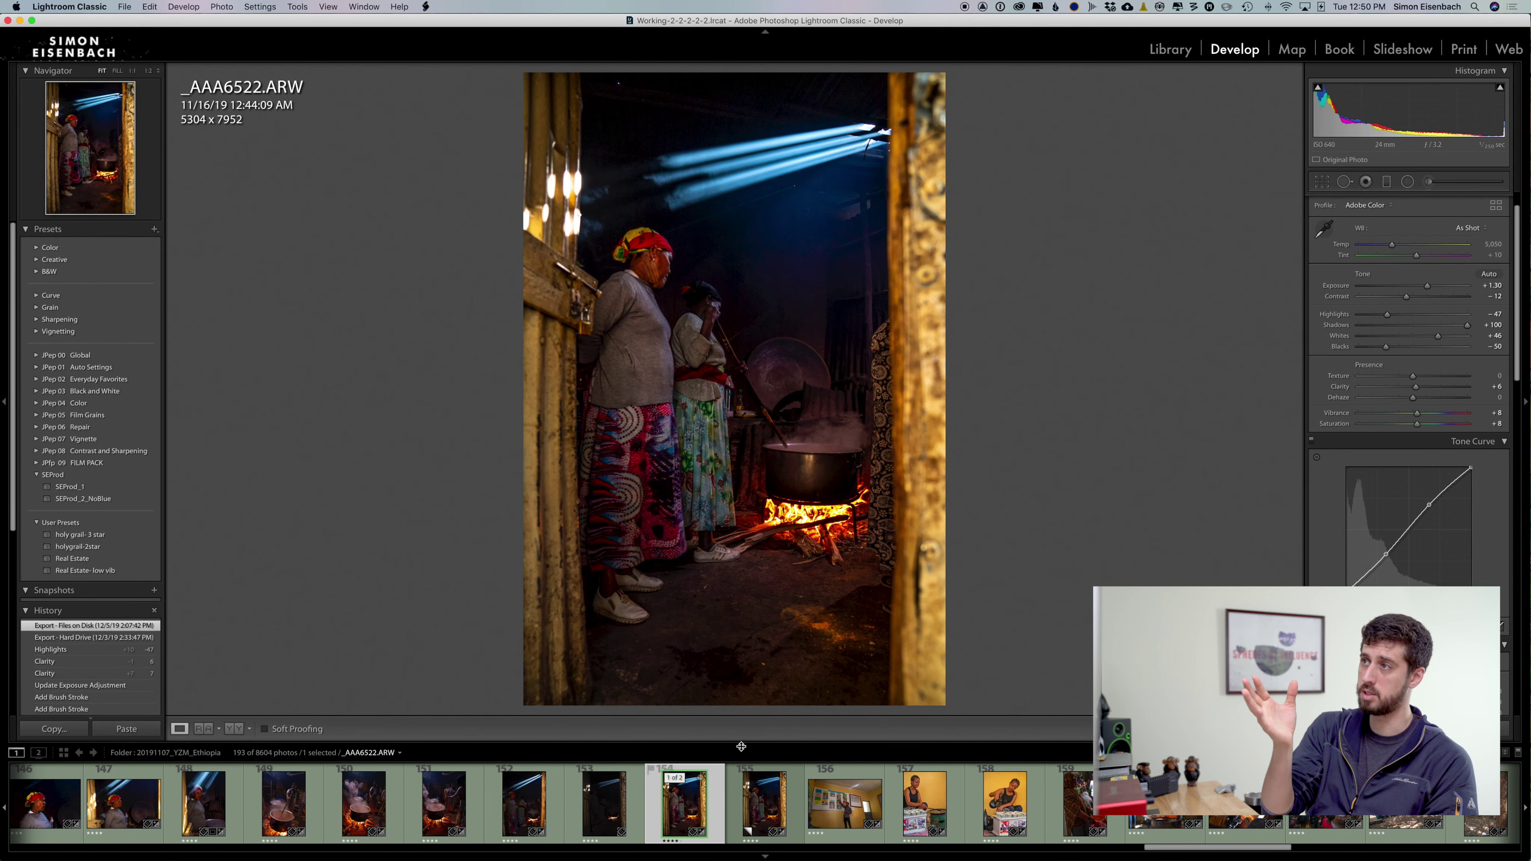
click(748, 802)
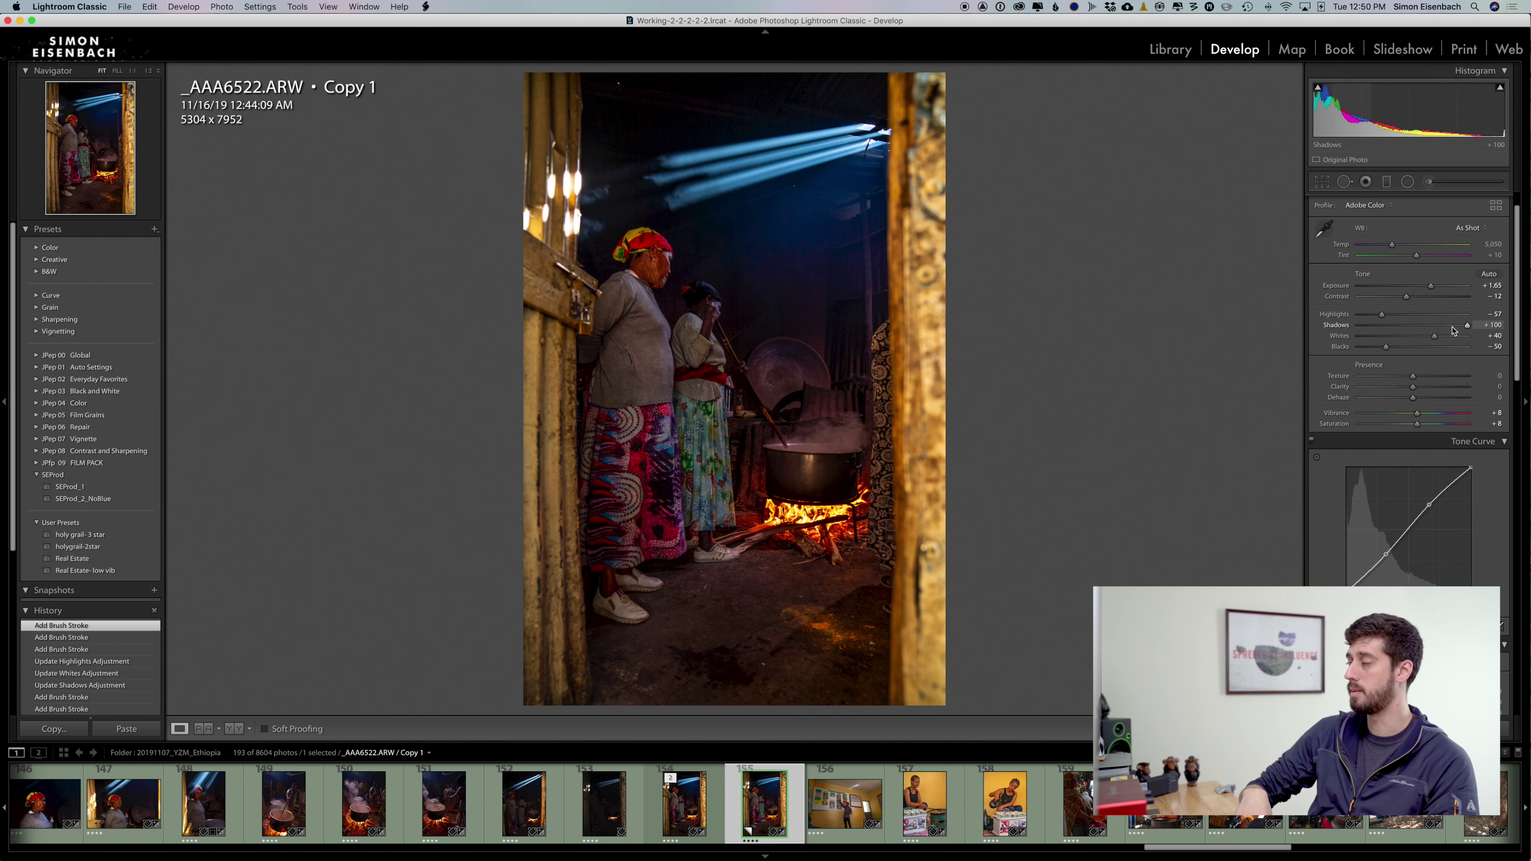
Step: Browse the filtered four-star photos in the Library grid for another photo to re-edit
click(1170, 49)
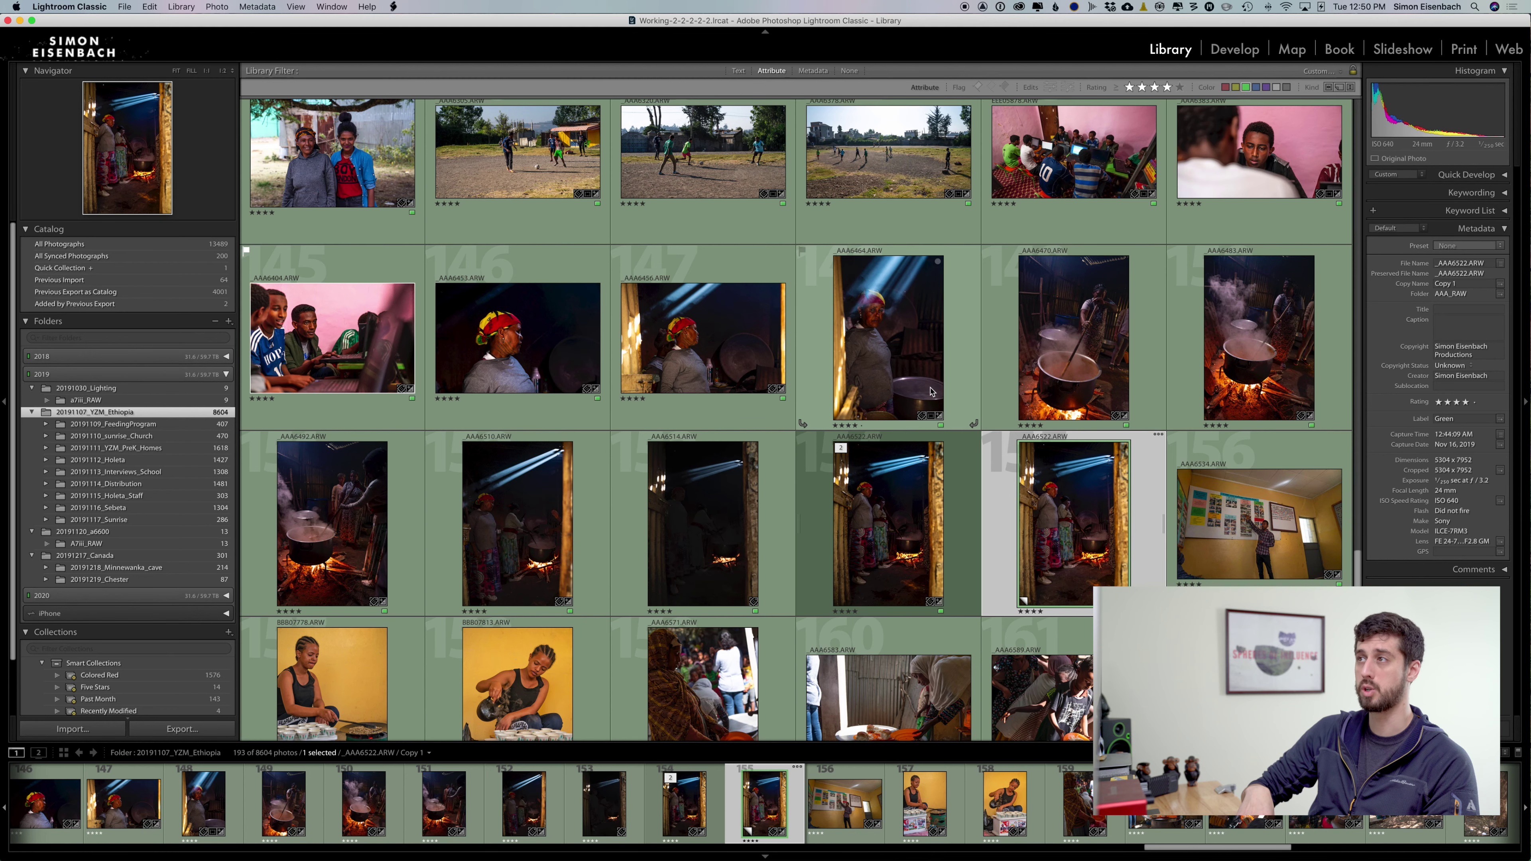
scroll(891, 377, up, 10)
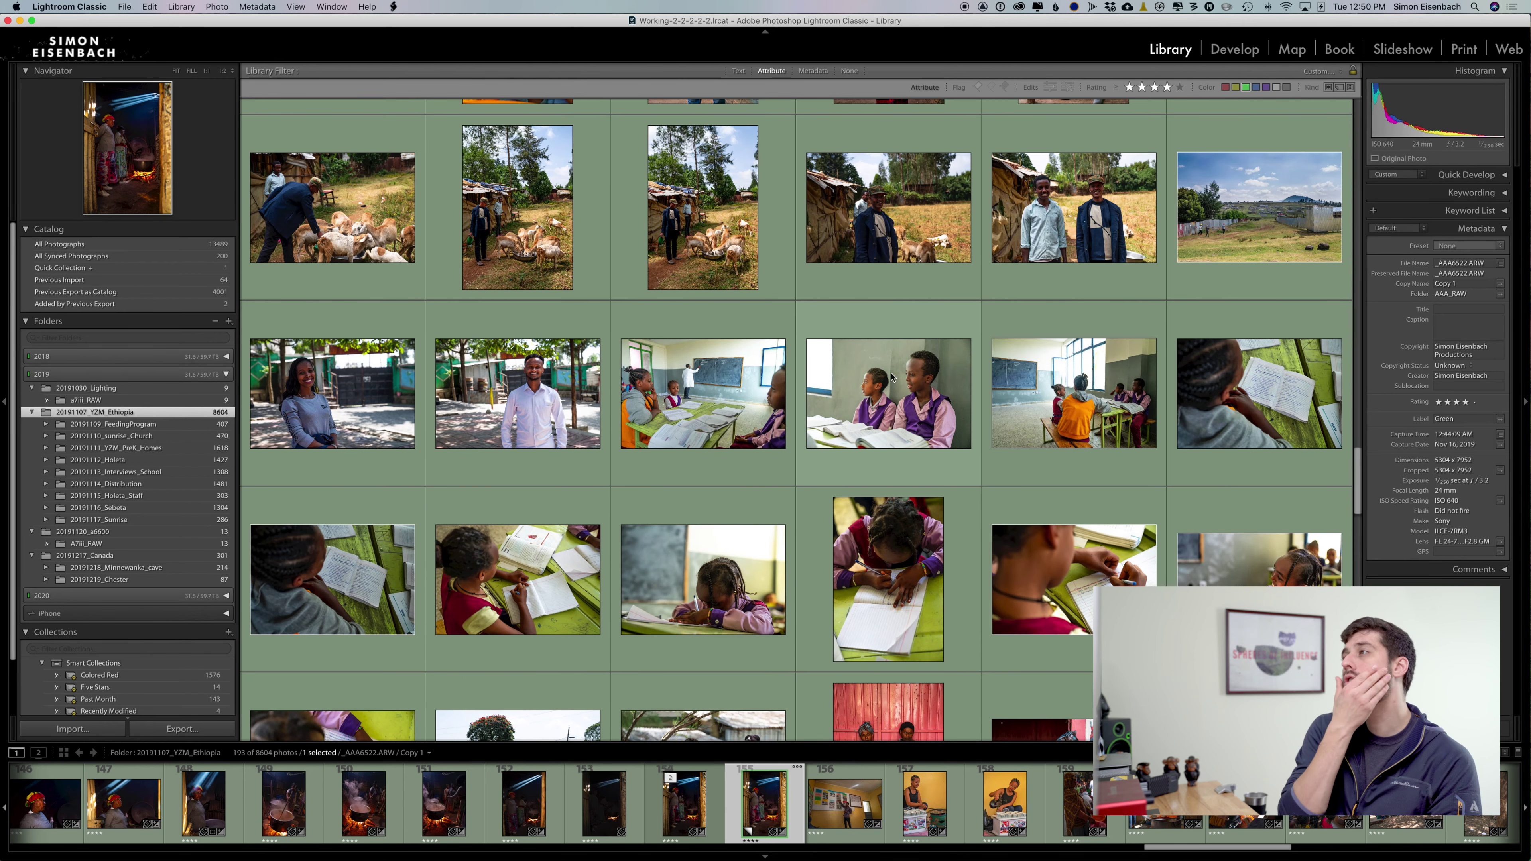
scroll(910, 253, up, 5)
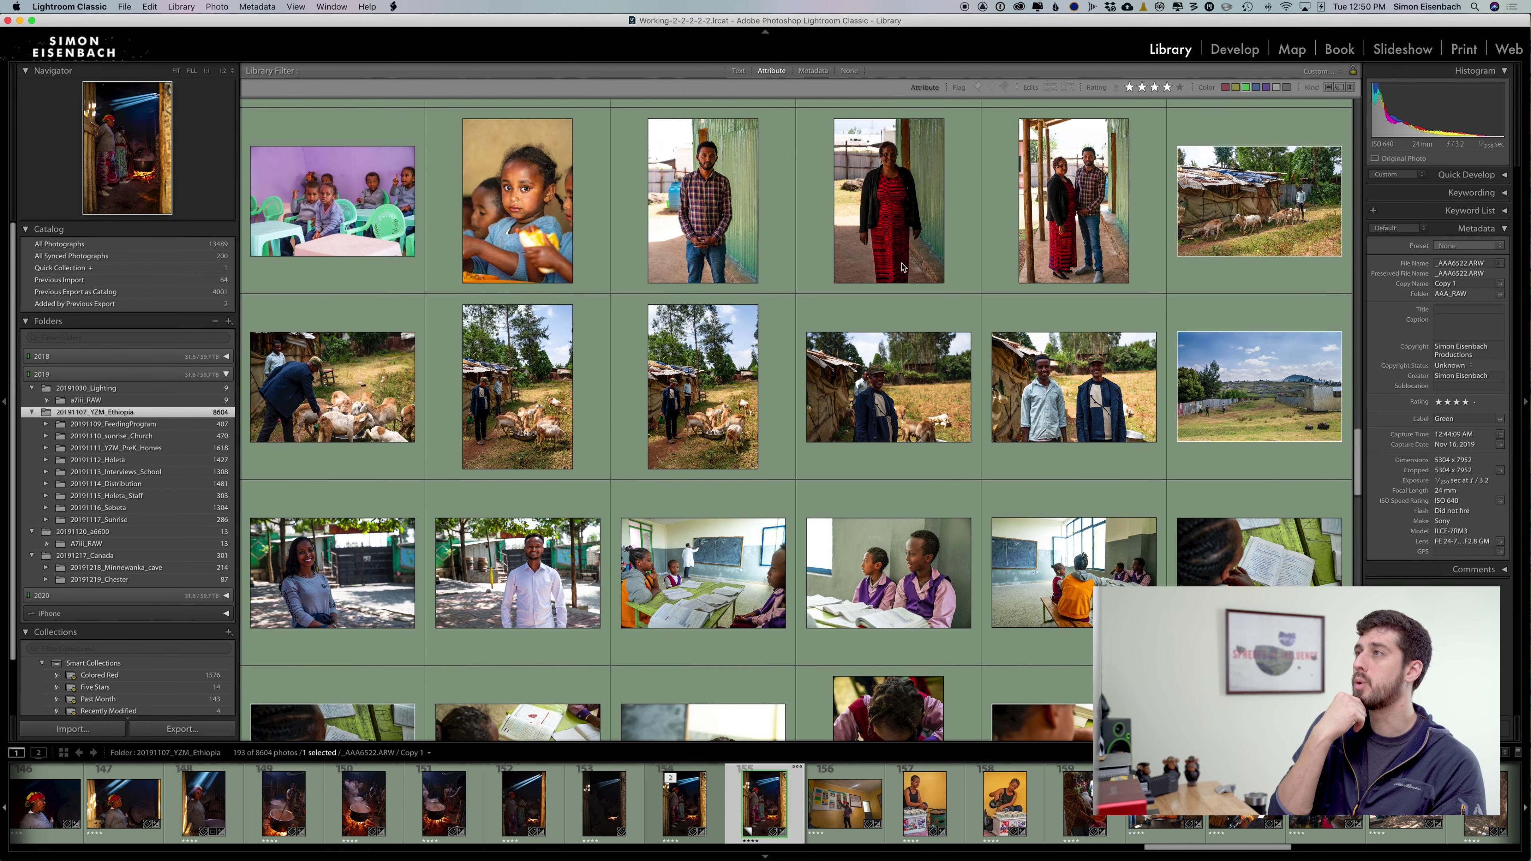
scroll(902, 267, up, 20)
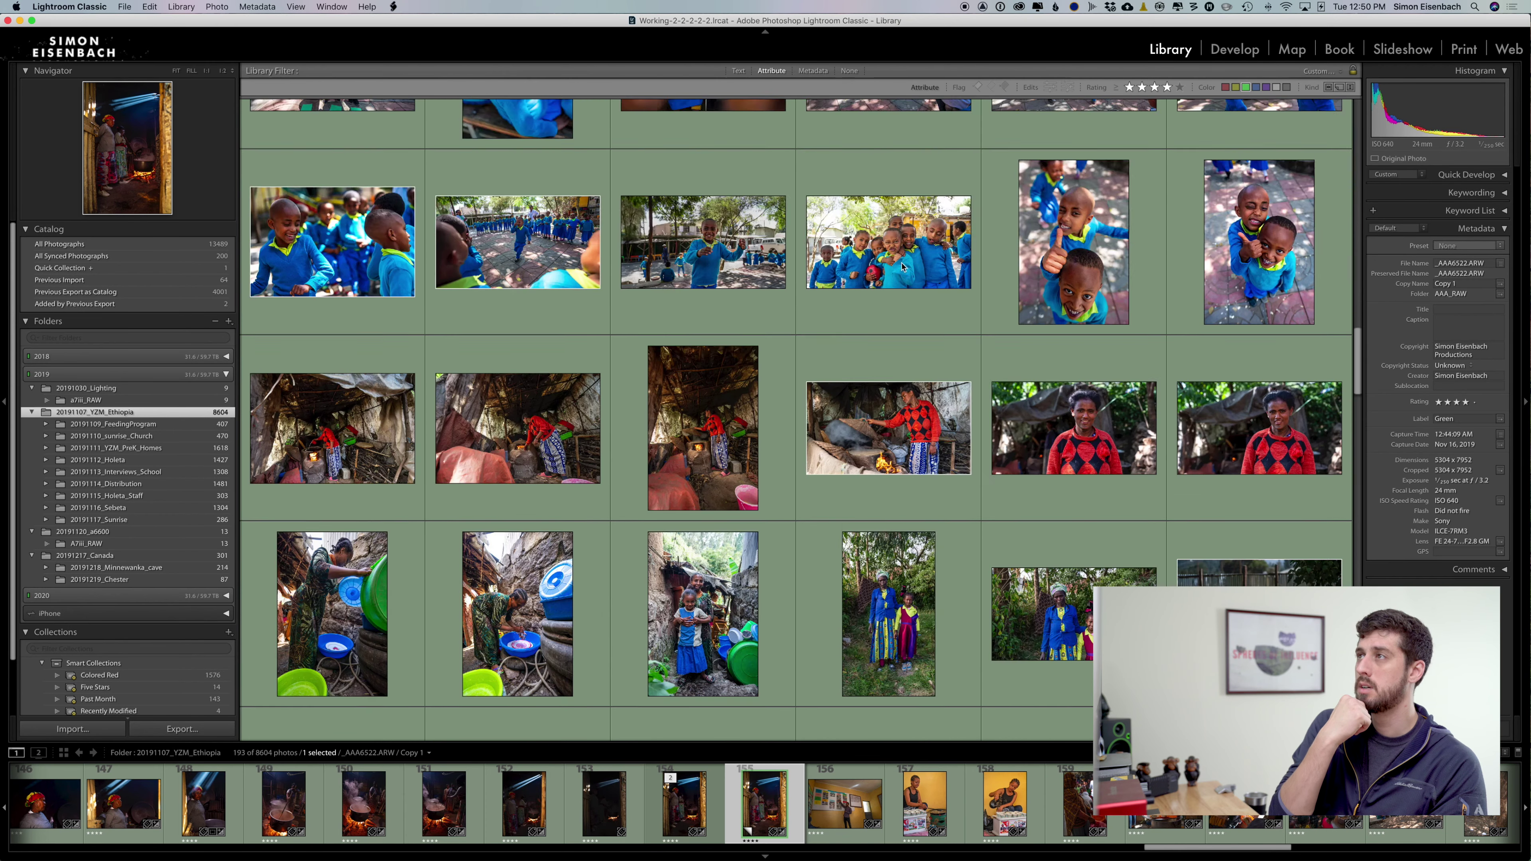
scroll(902, 266, up, 3)
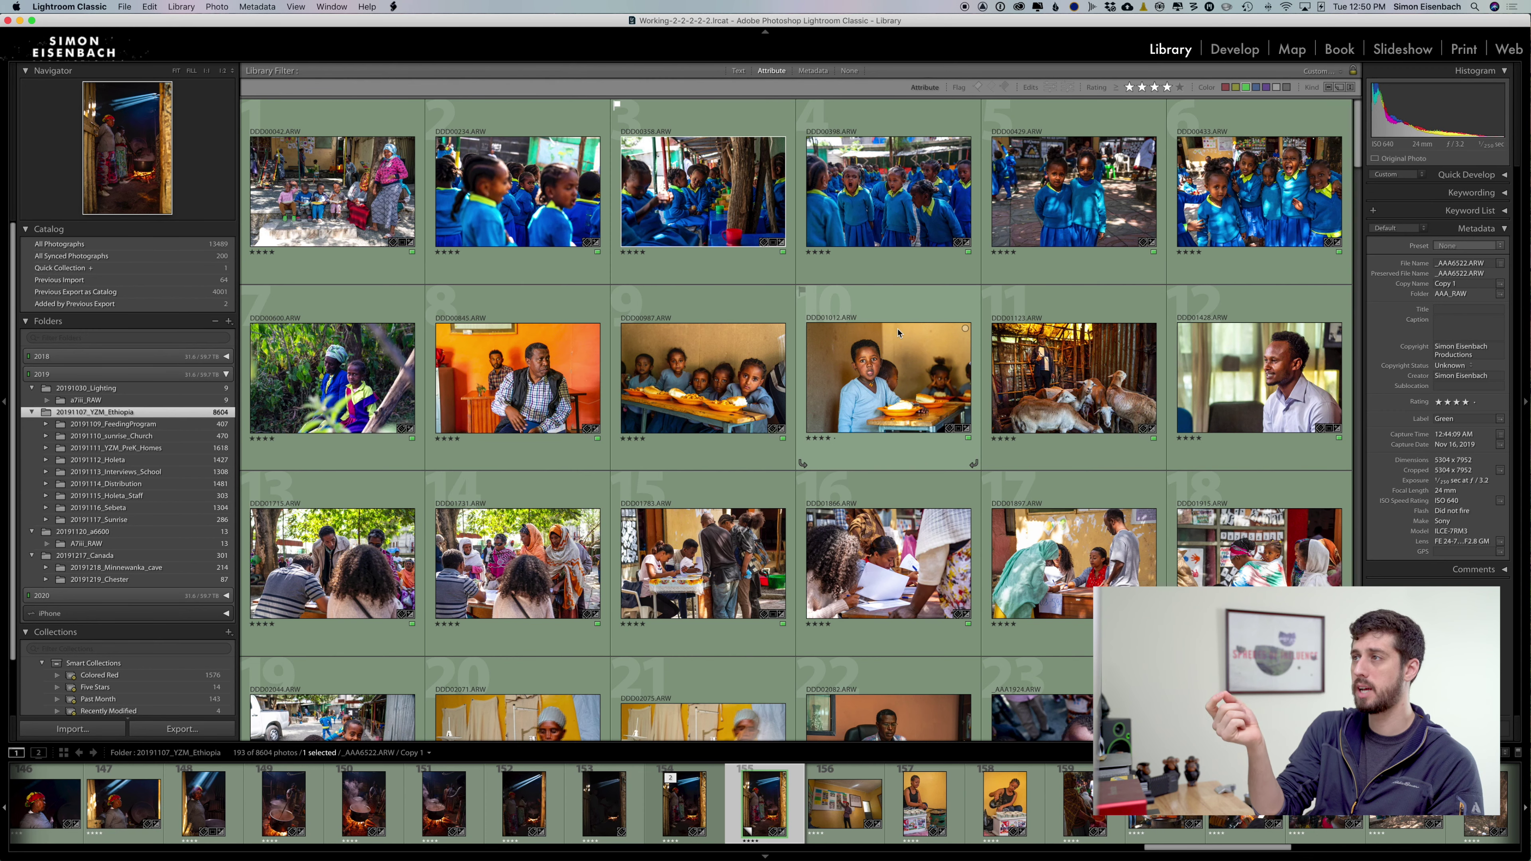
scroll(898, 333, down, 10)
scroll(899, 334, down, 8)
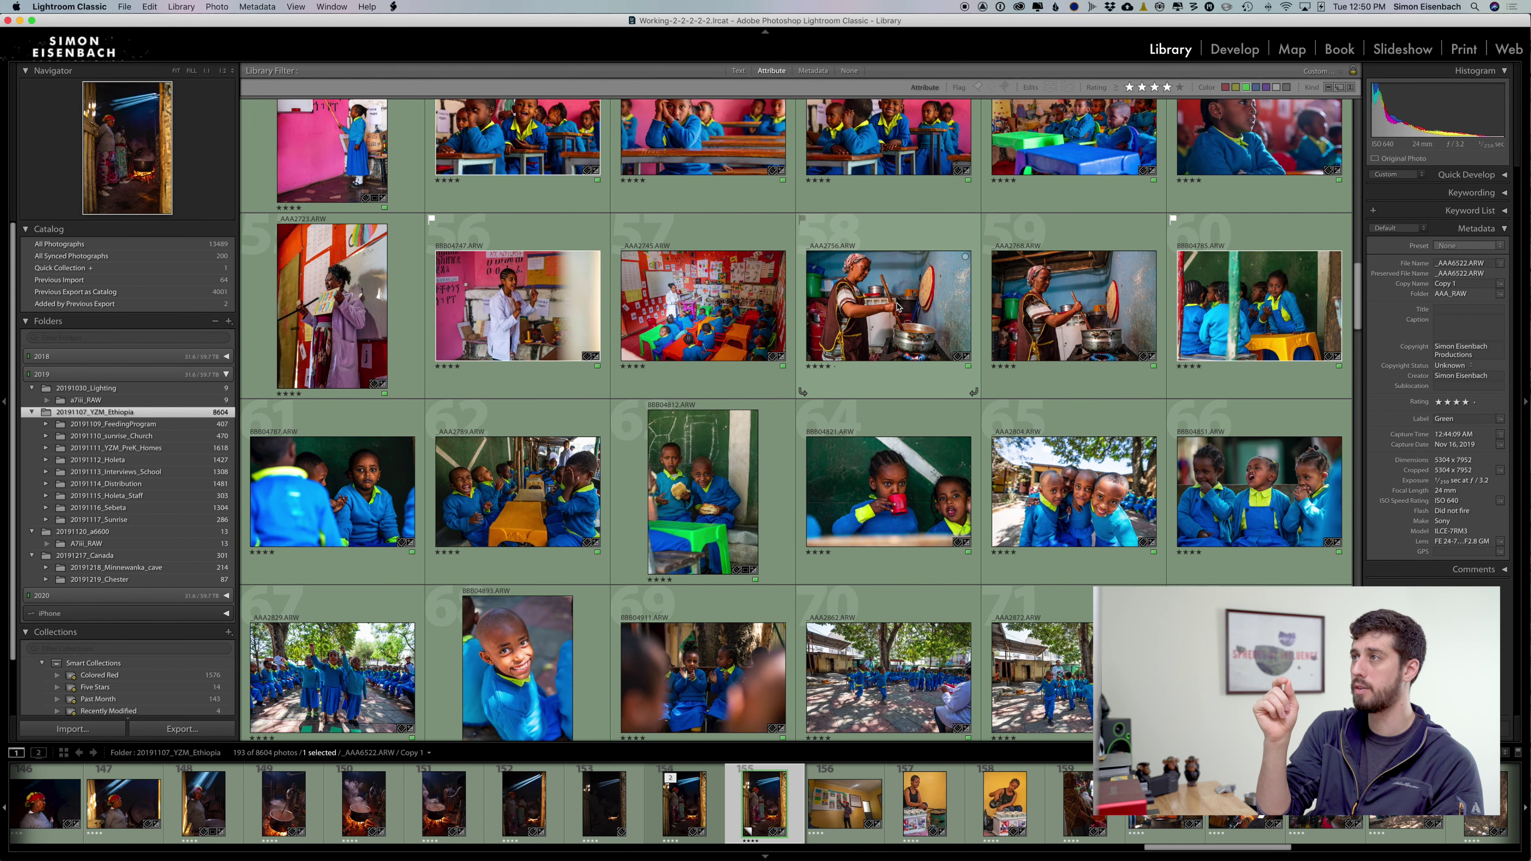
Step: View _AAA2756.ARW, the woman stirring a pot, enlarged and return to the grid
click(898, 307)
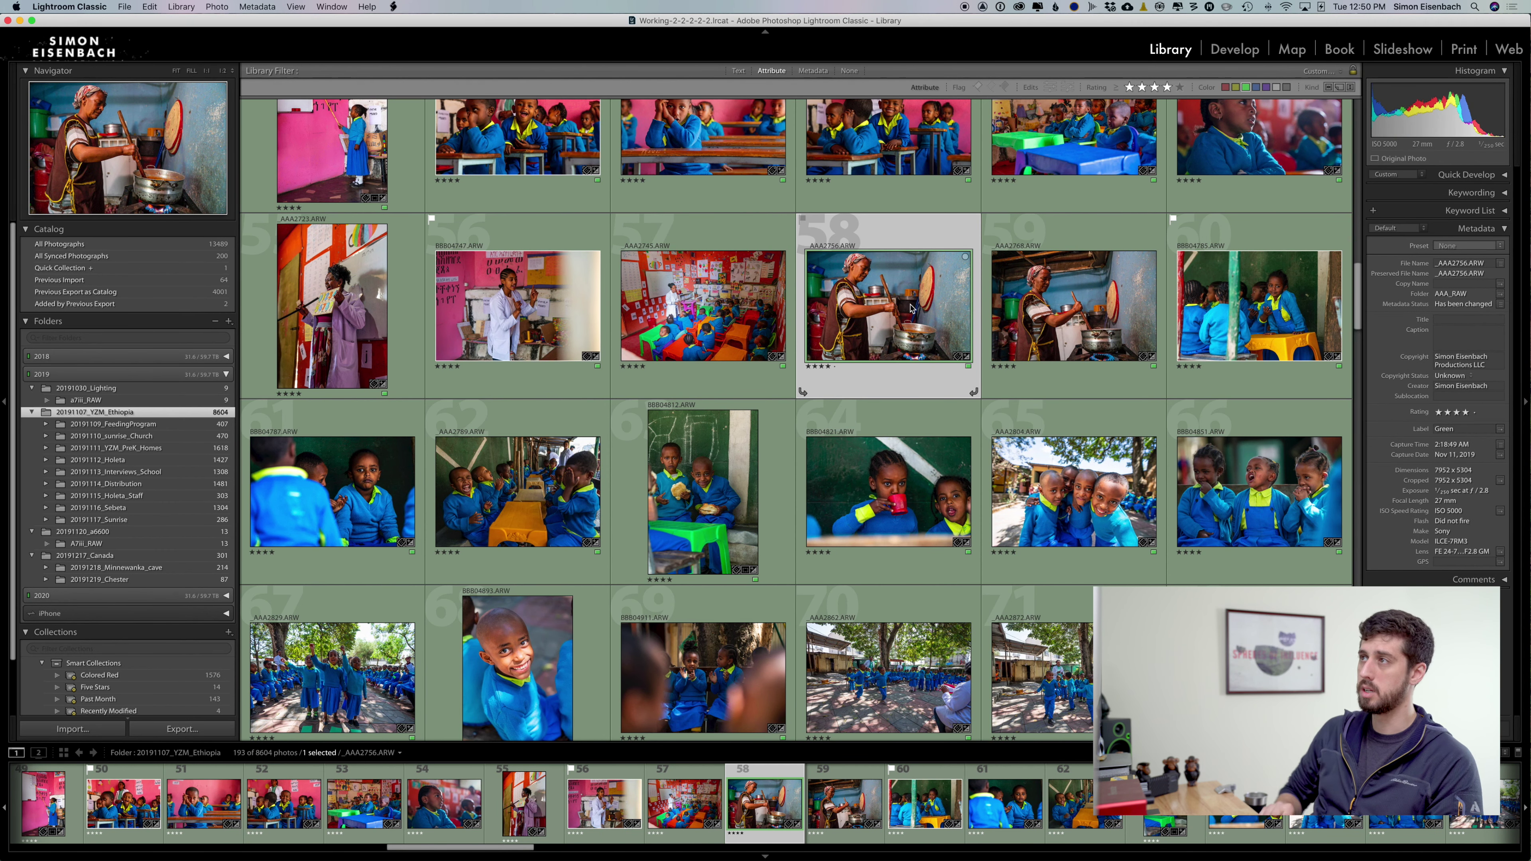
double_click(910, 308)
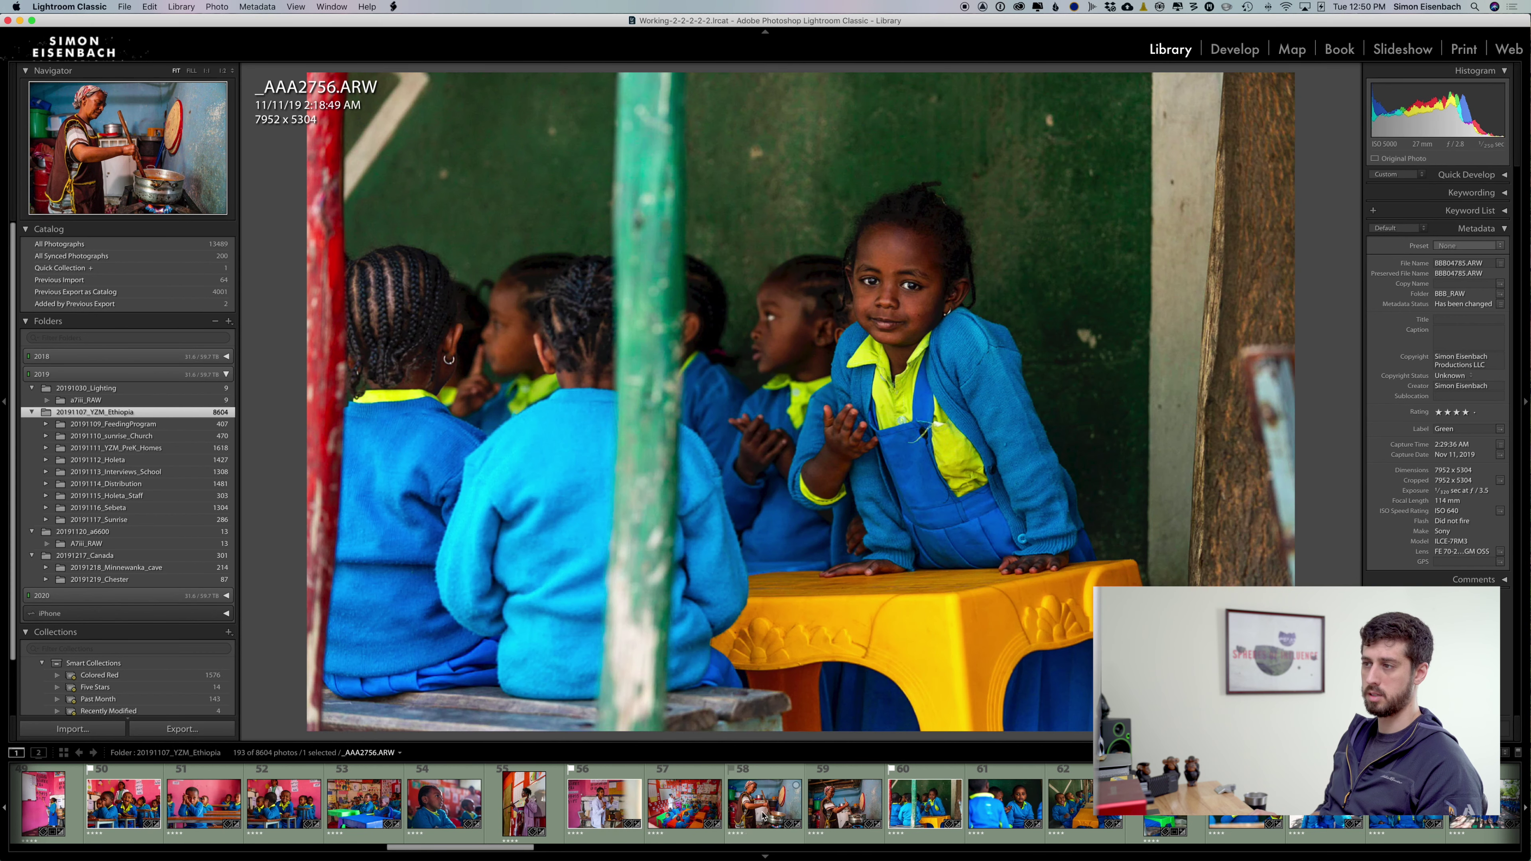
click(763, 816)
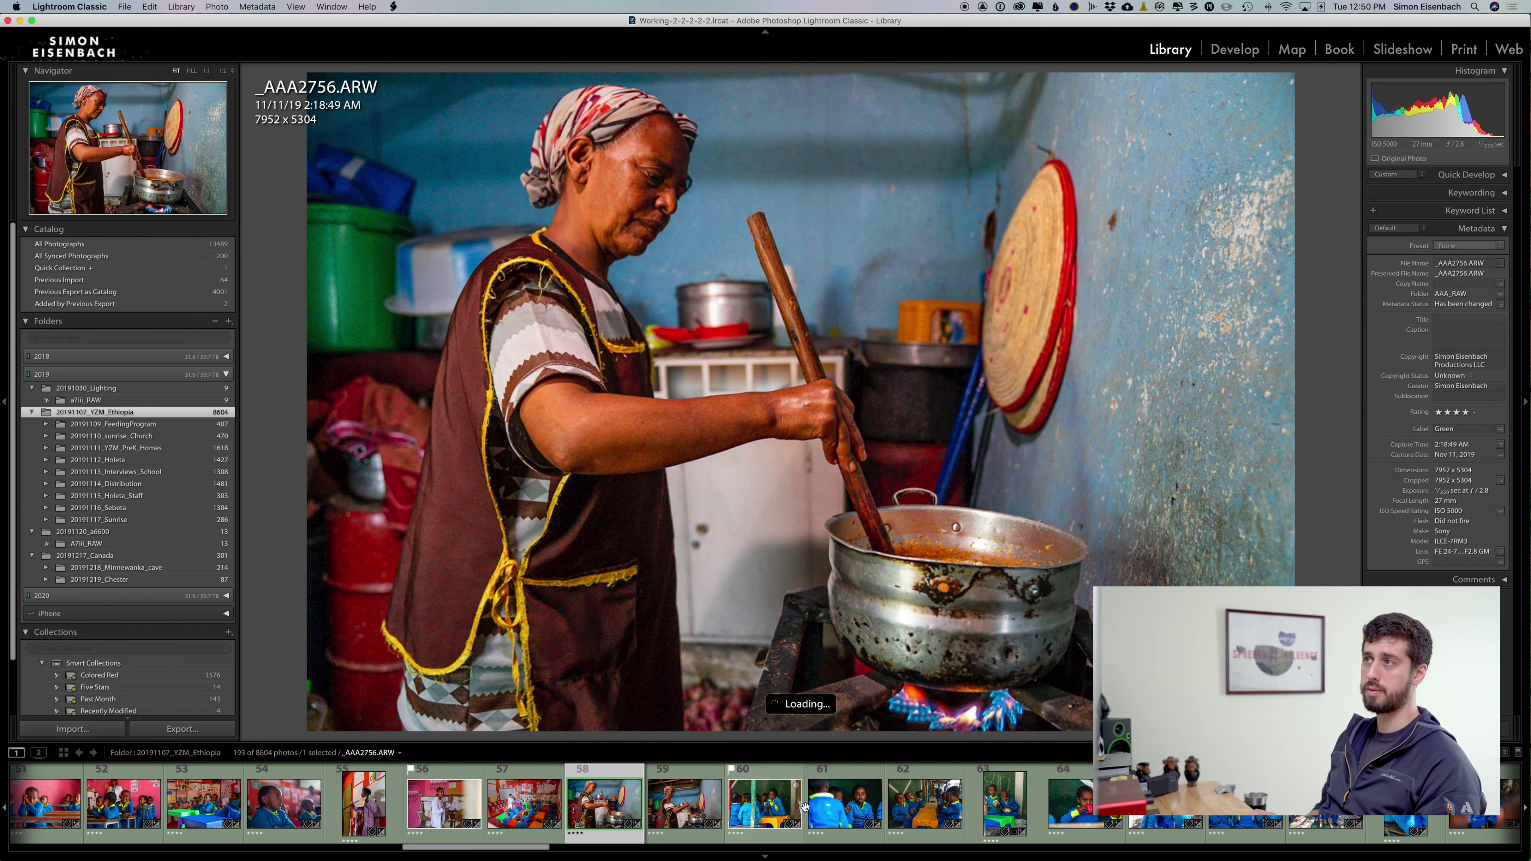
key(g)
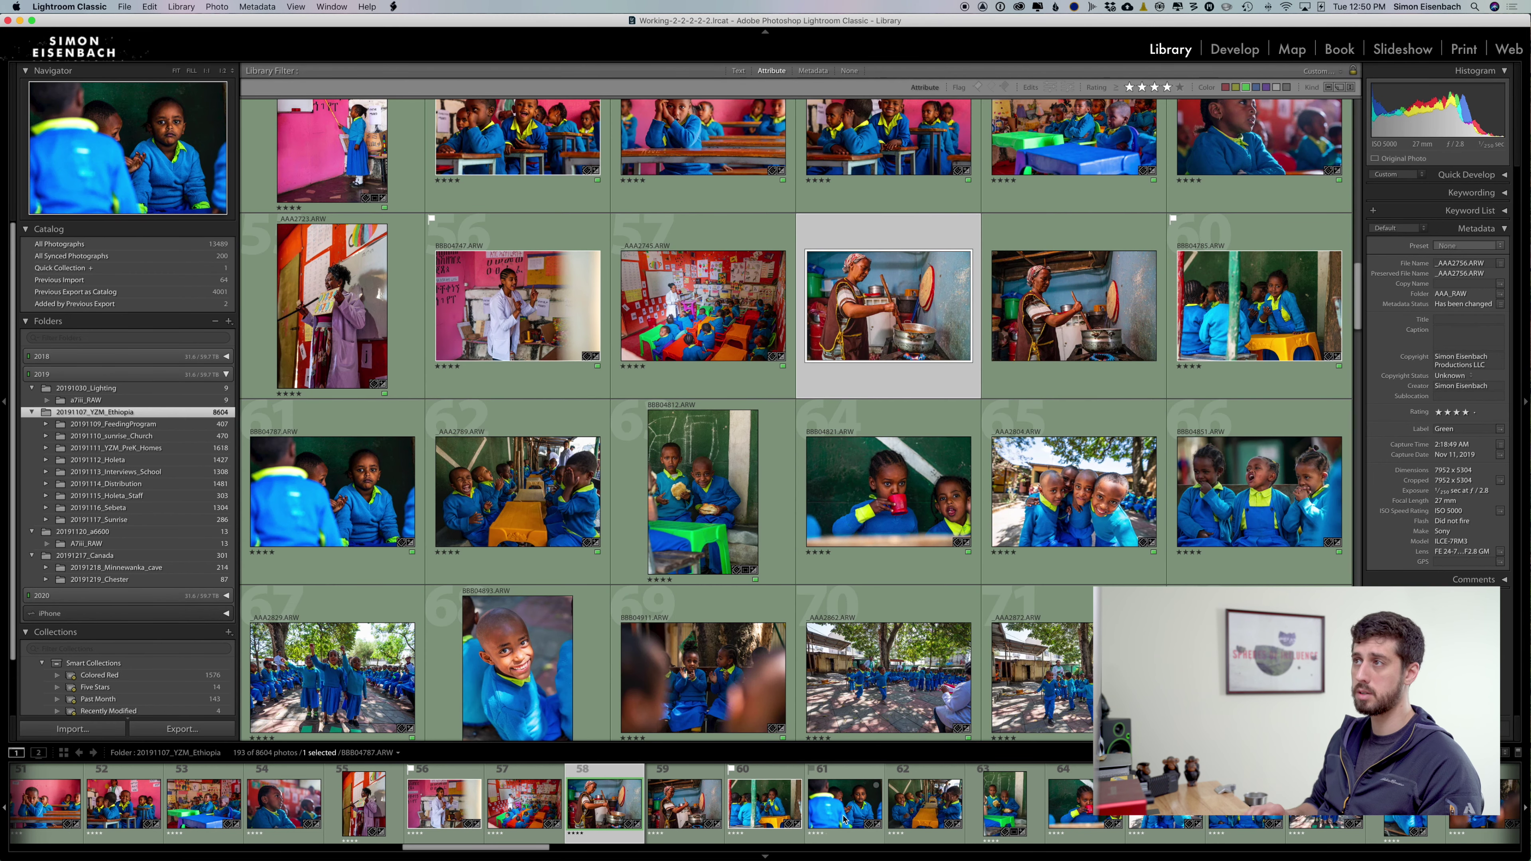
Step: Open _AAA2982.ARW, the portrait of two boys with a thumbs-up, and create a virtual copy of it
scroll(1095, 485, down, 10)
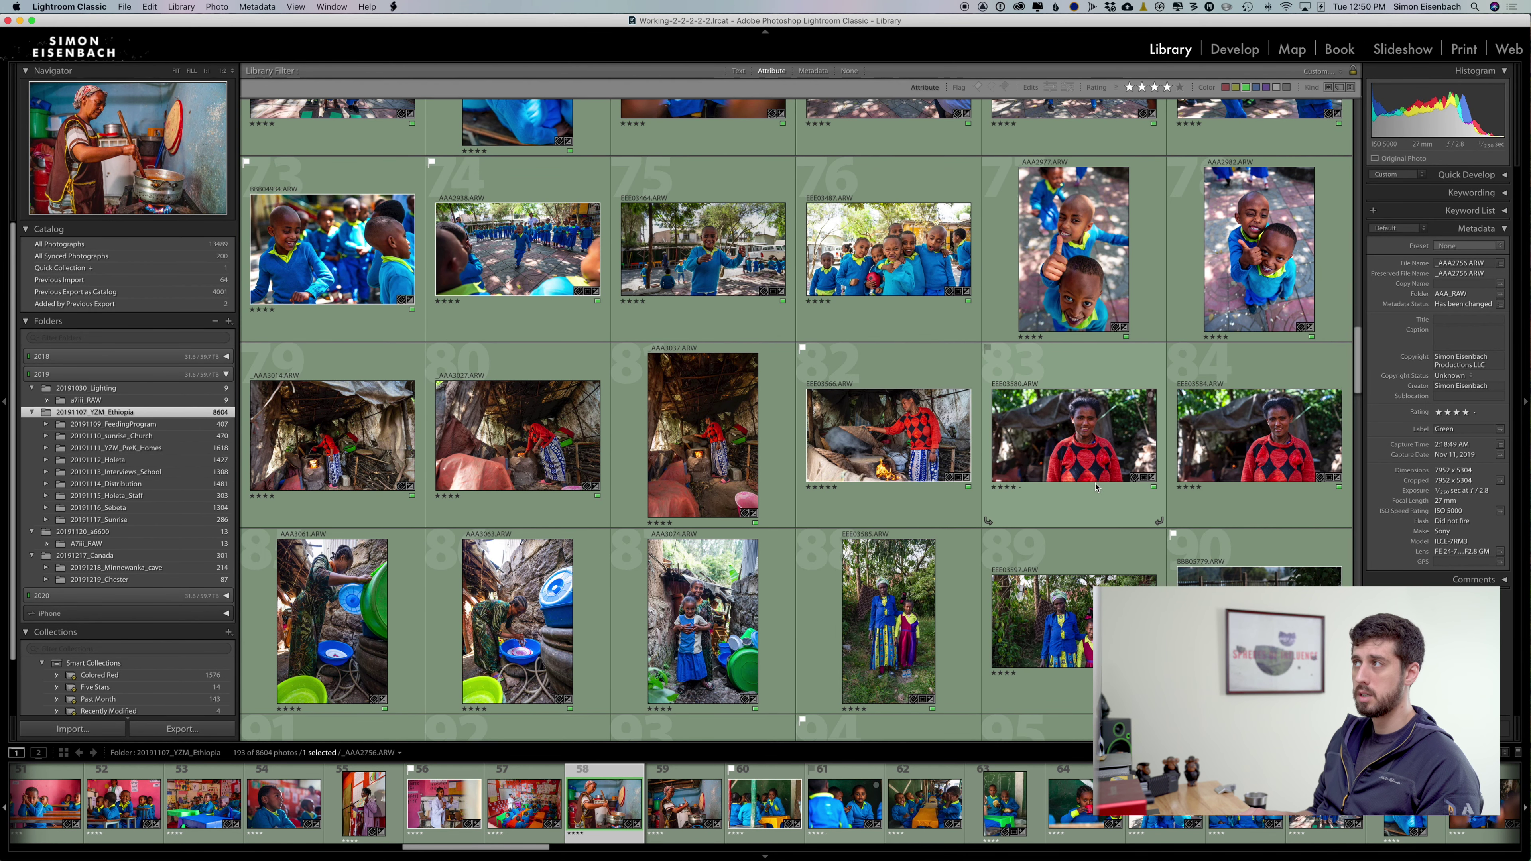
scroll(1096, 486, down, 1)
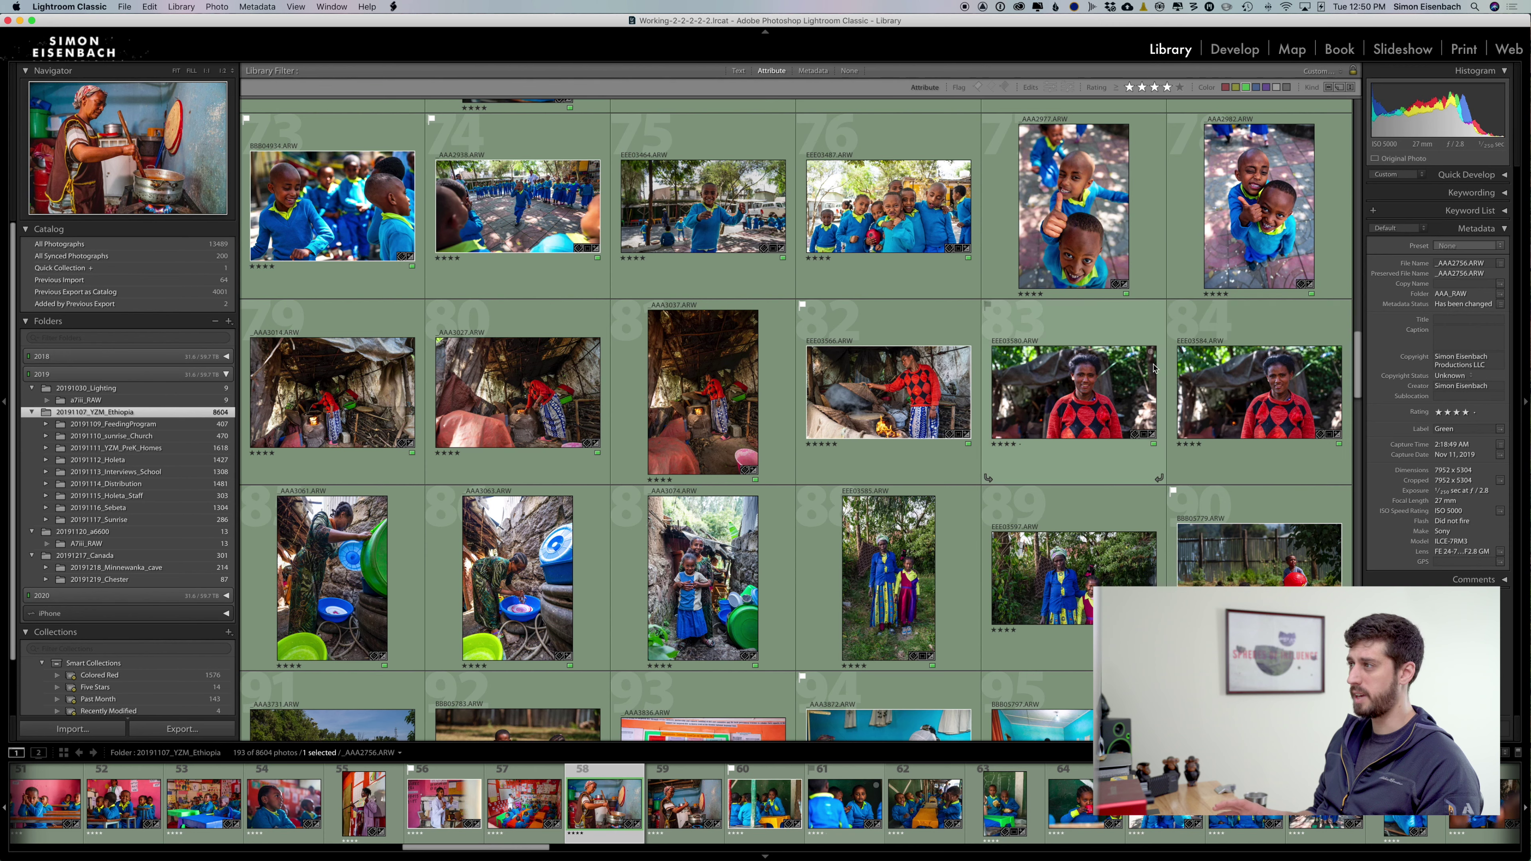
click(1255, 199)
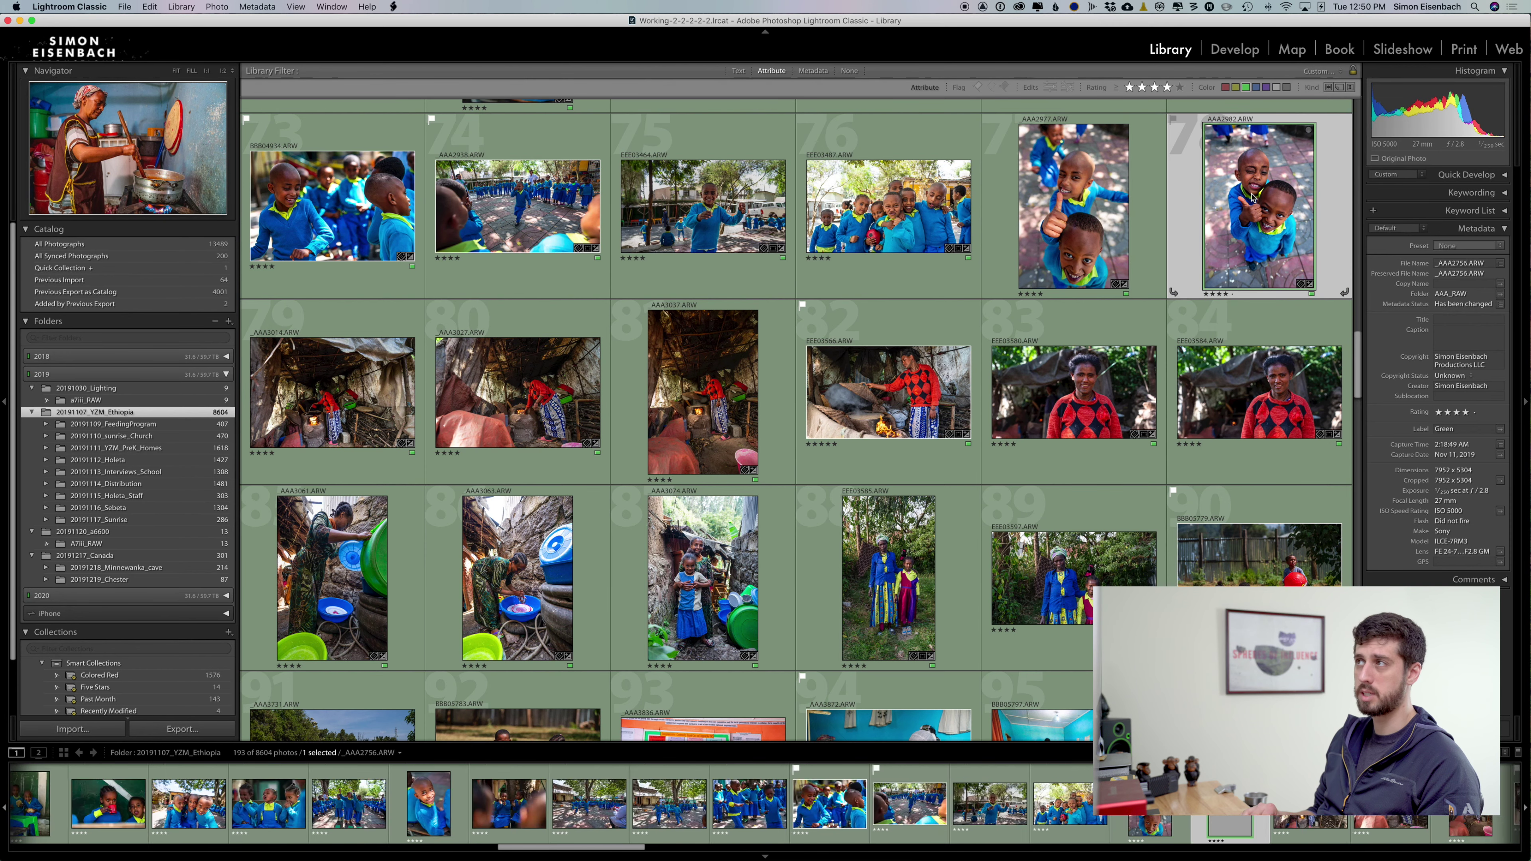
double_click(1252, 197)
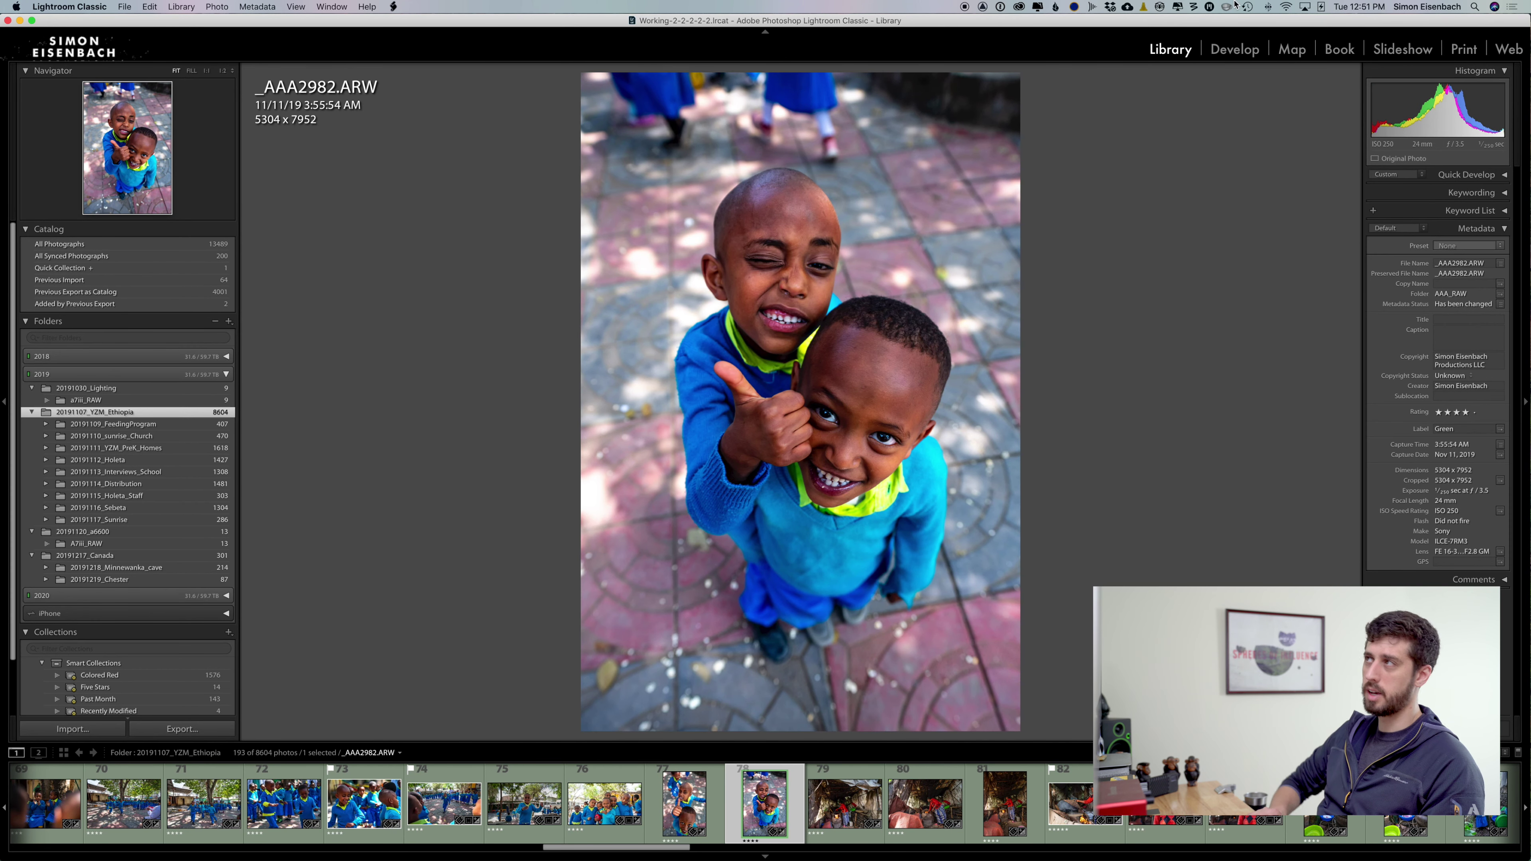
scroll(717, 802, down, 1)
right_click(719, 803)
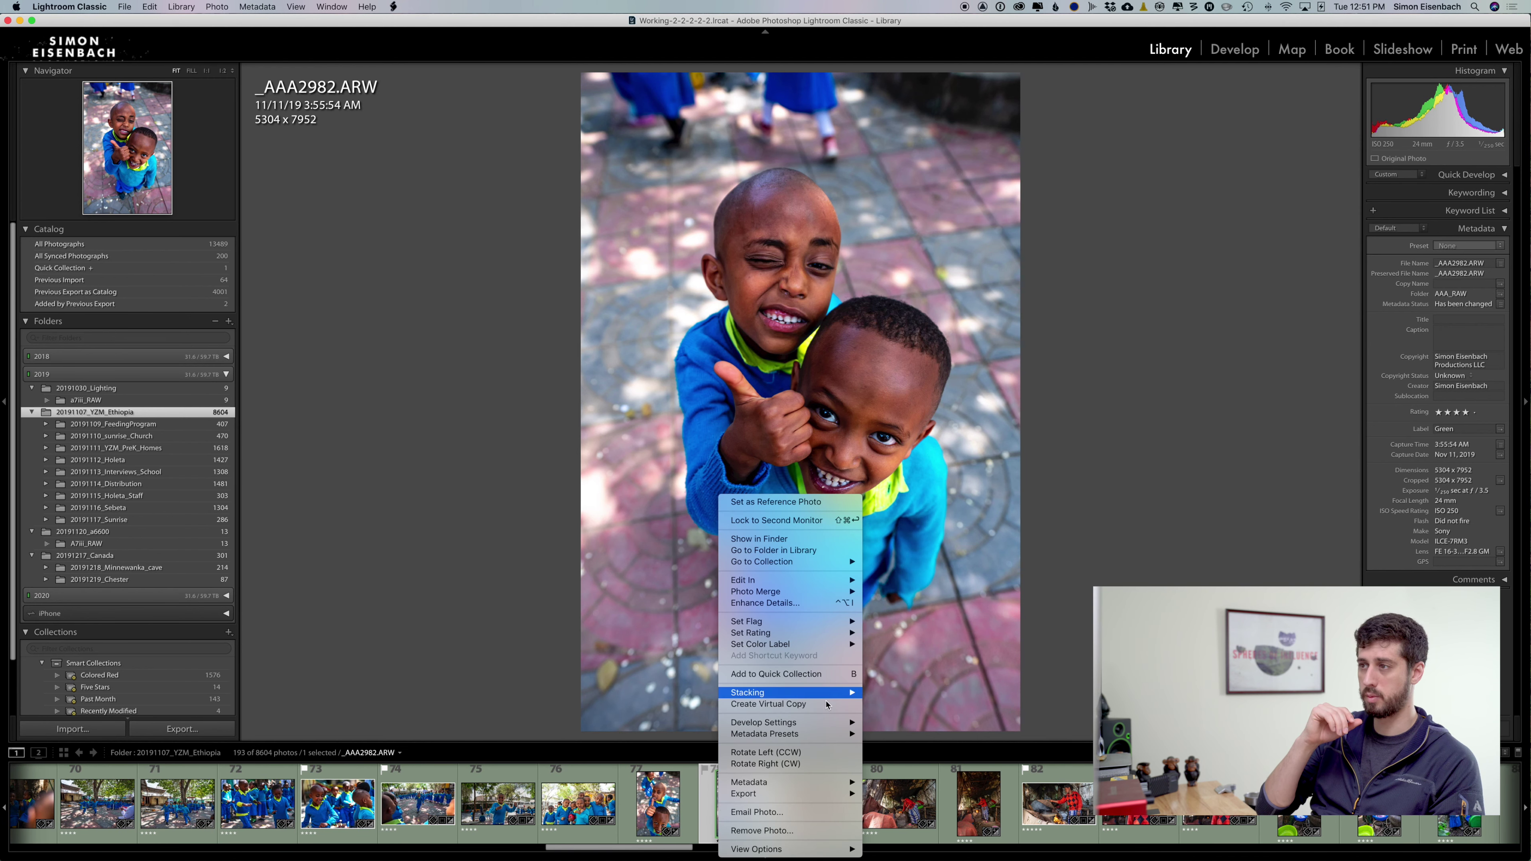
click(767, 704)
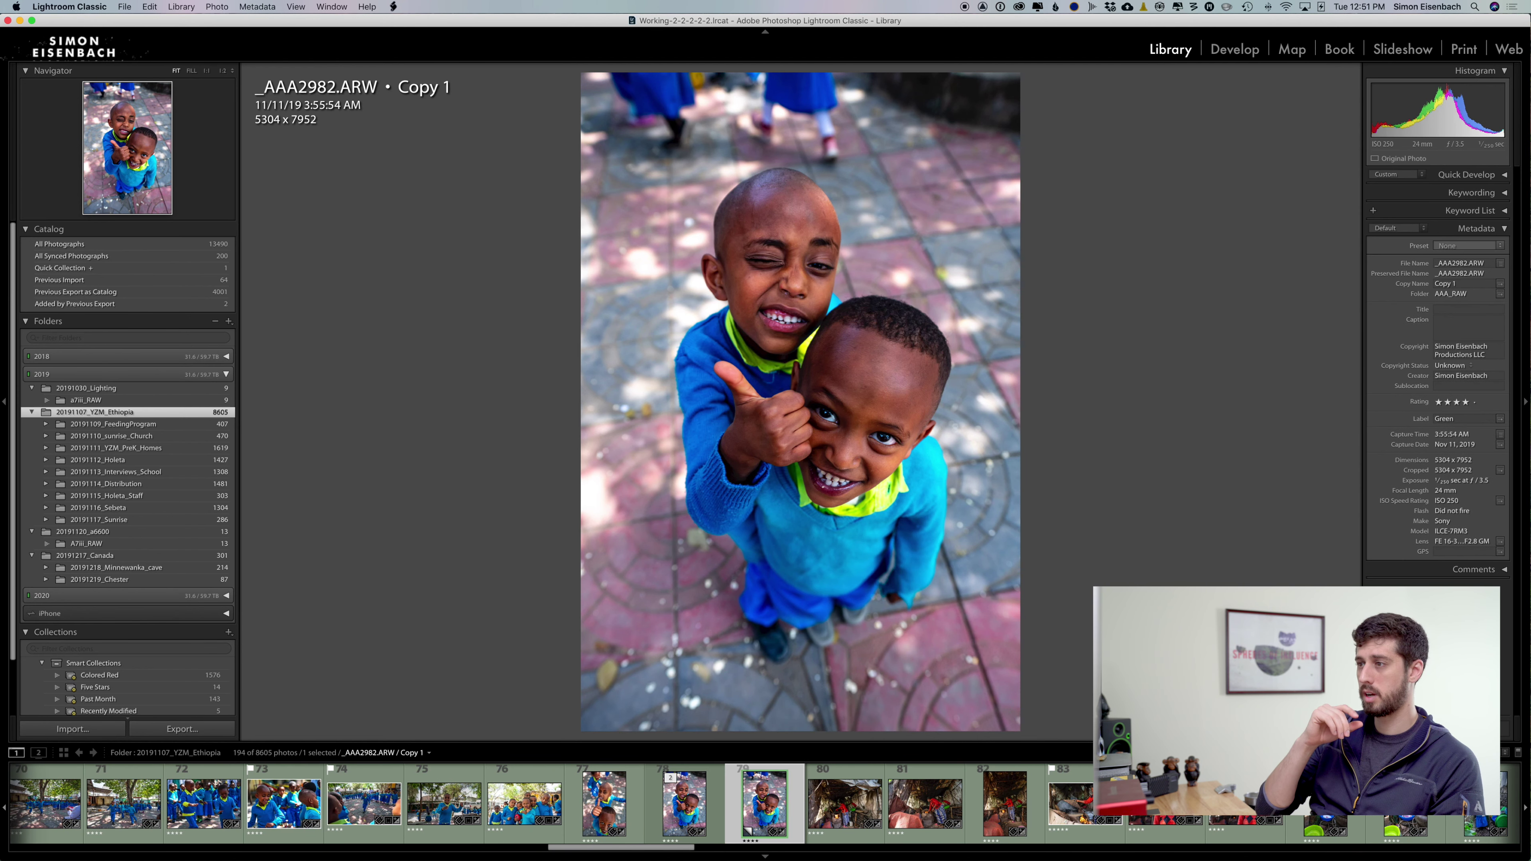
Step: Reset the virtual copy's settings in Develop and apply the SEProd_2_NoBlue preset
click(1235, 49)
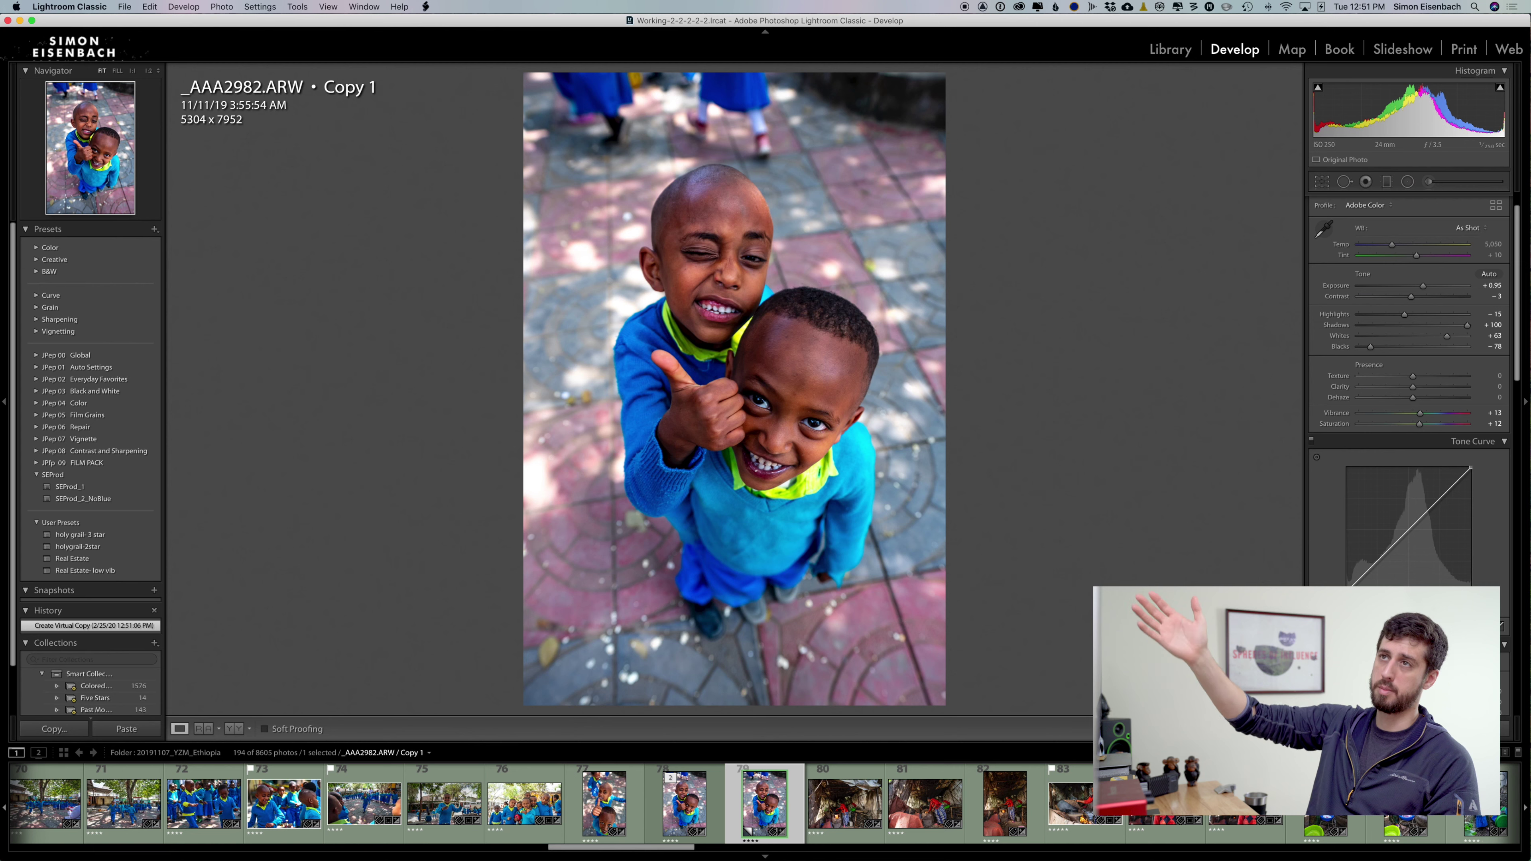
scroll(1365, 279, down, 1)
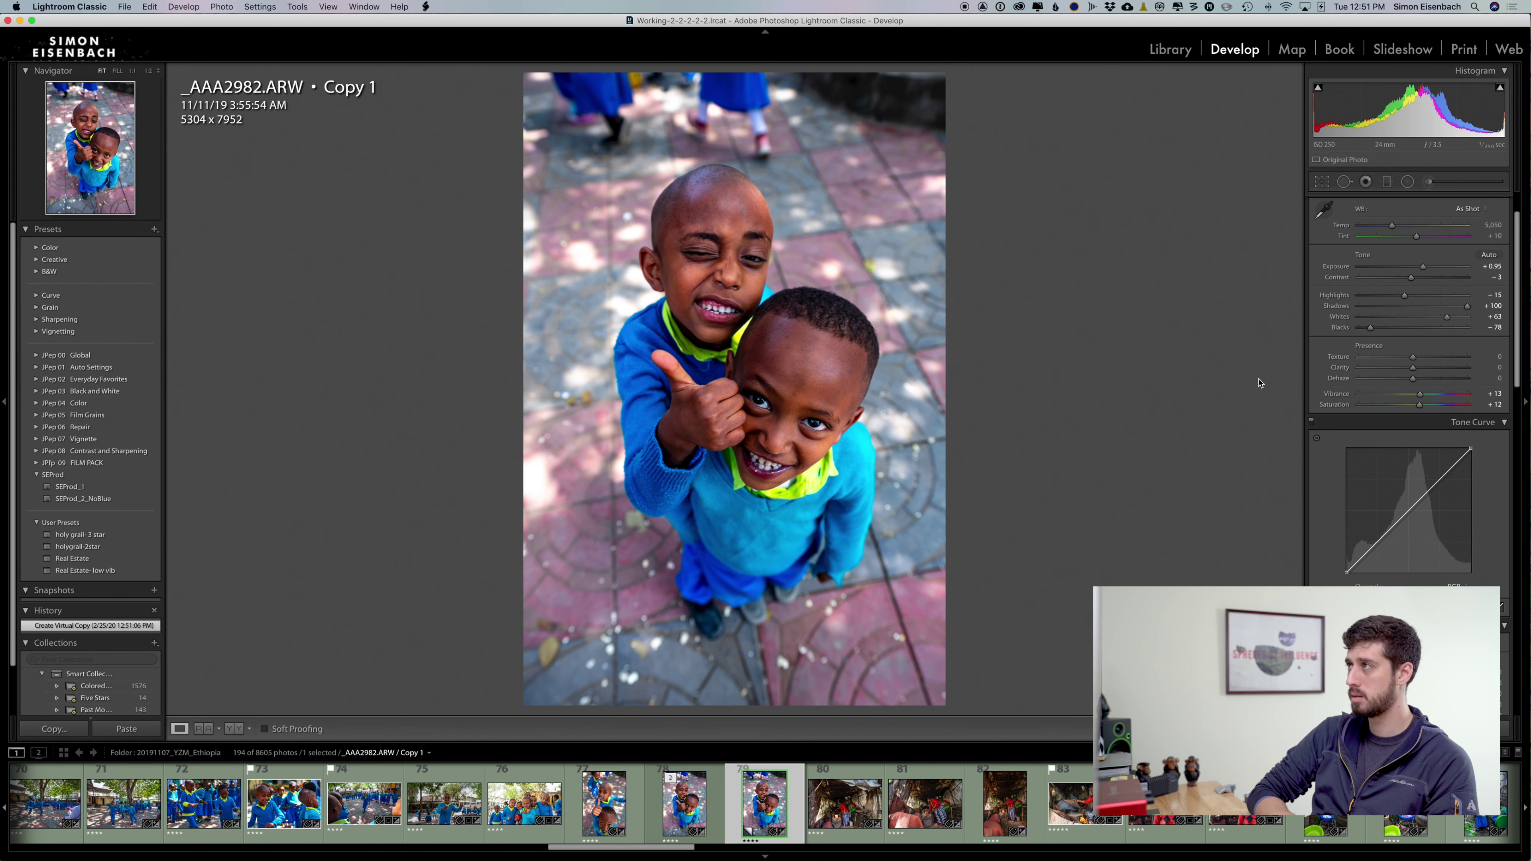
key(super+shift+r)
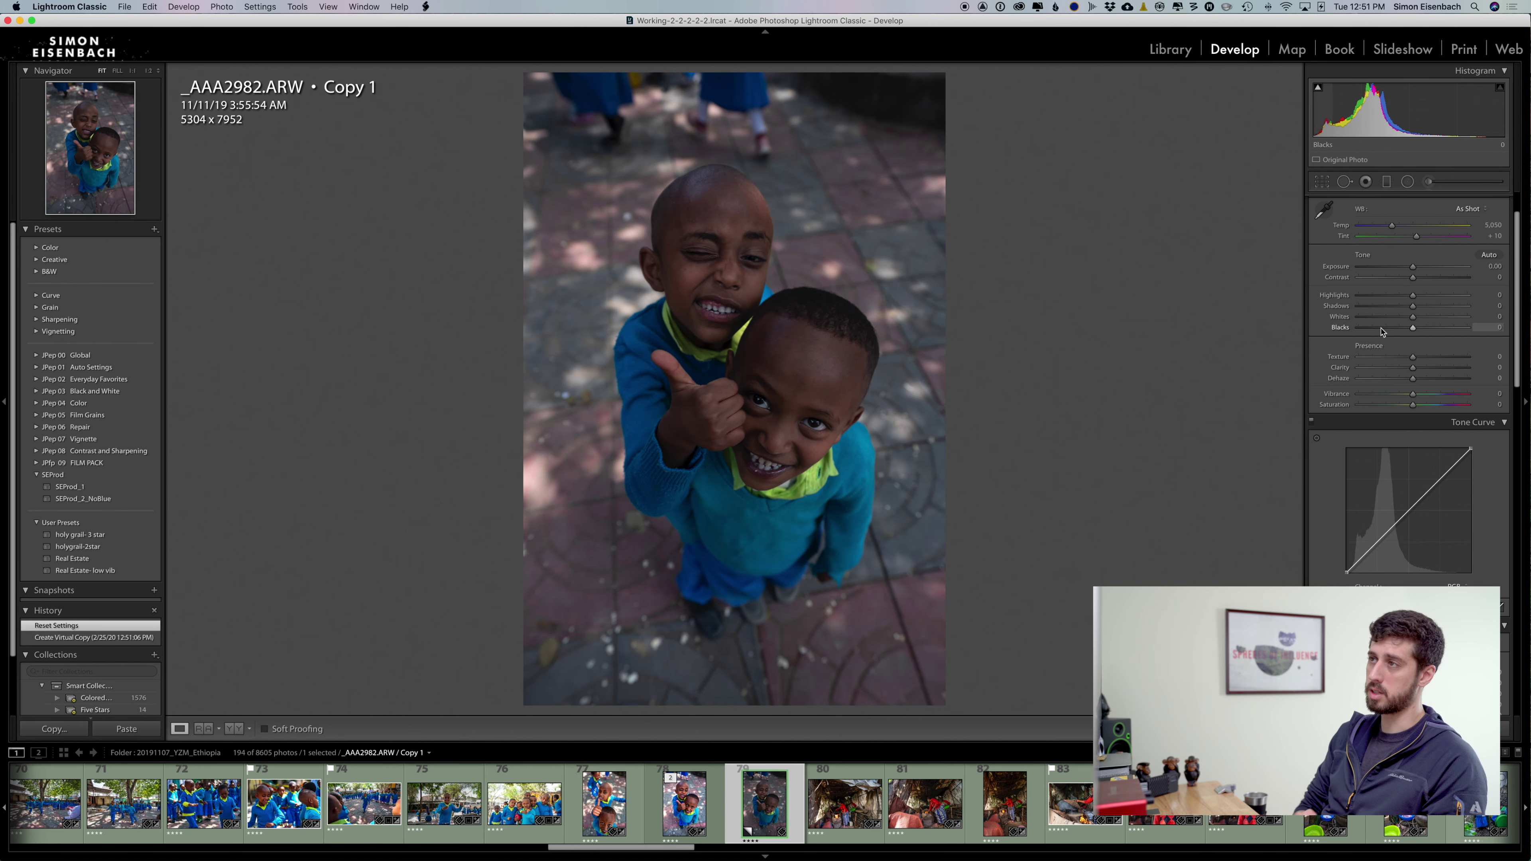
click(93, 499)
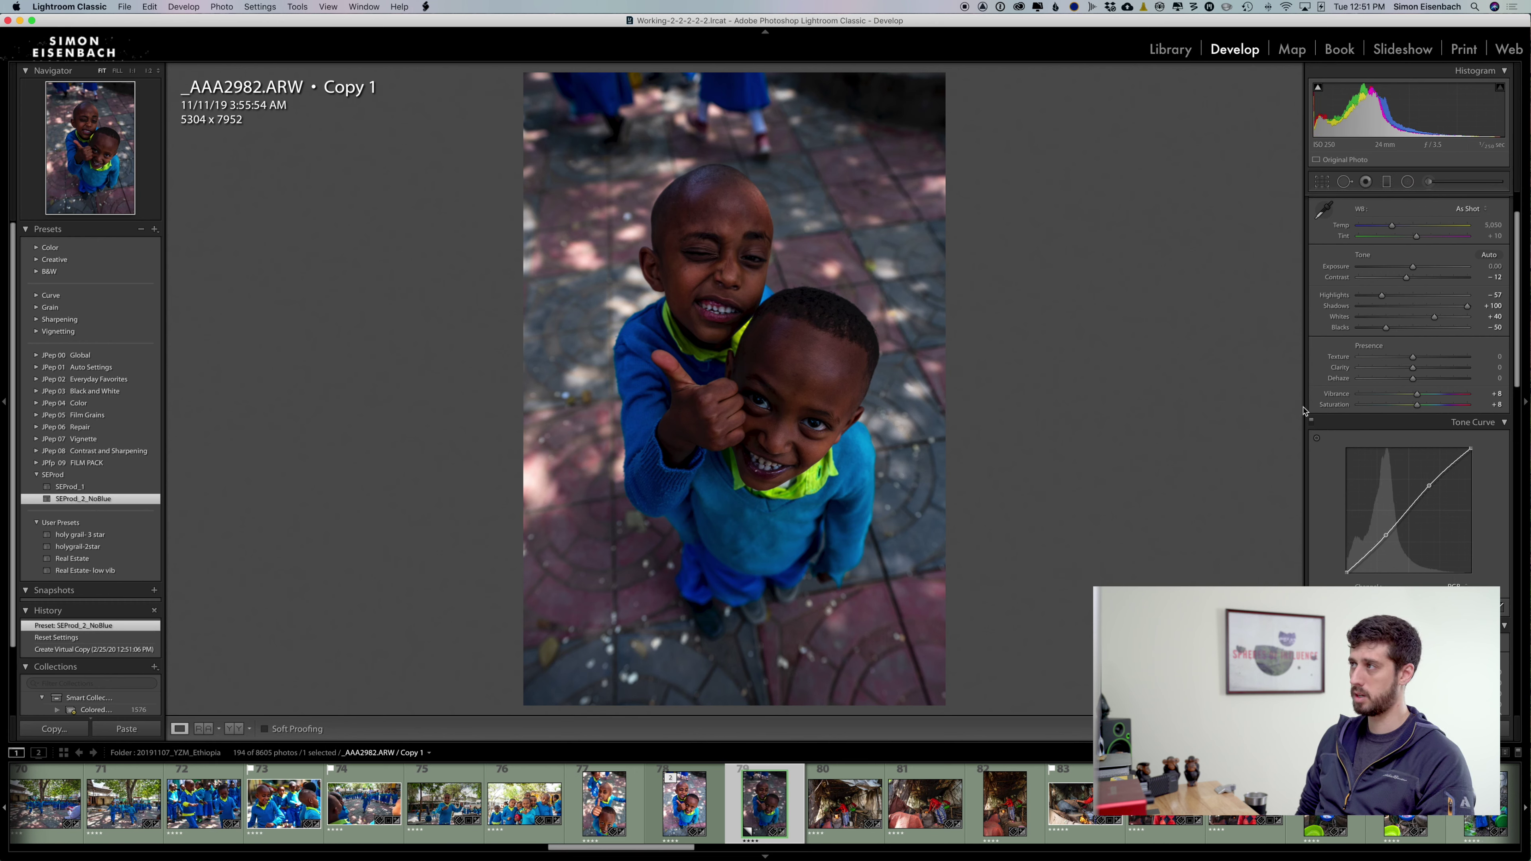
Step: Adjust the virtual copy to Saturation +10, Vibrance +9, Exposure +0.90 and Blacks -61
click(1419, 408)
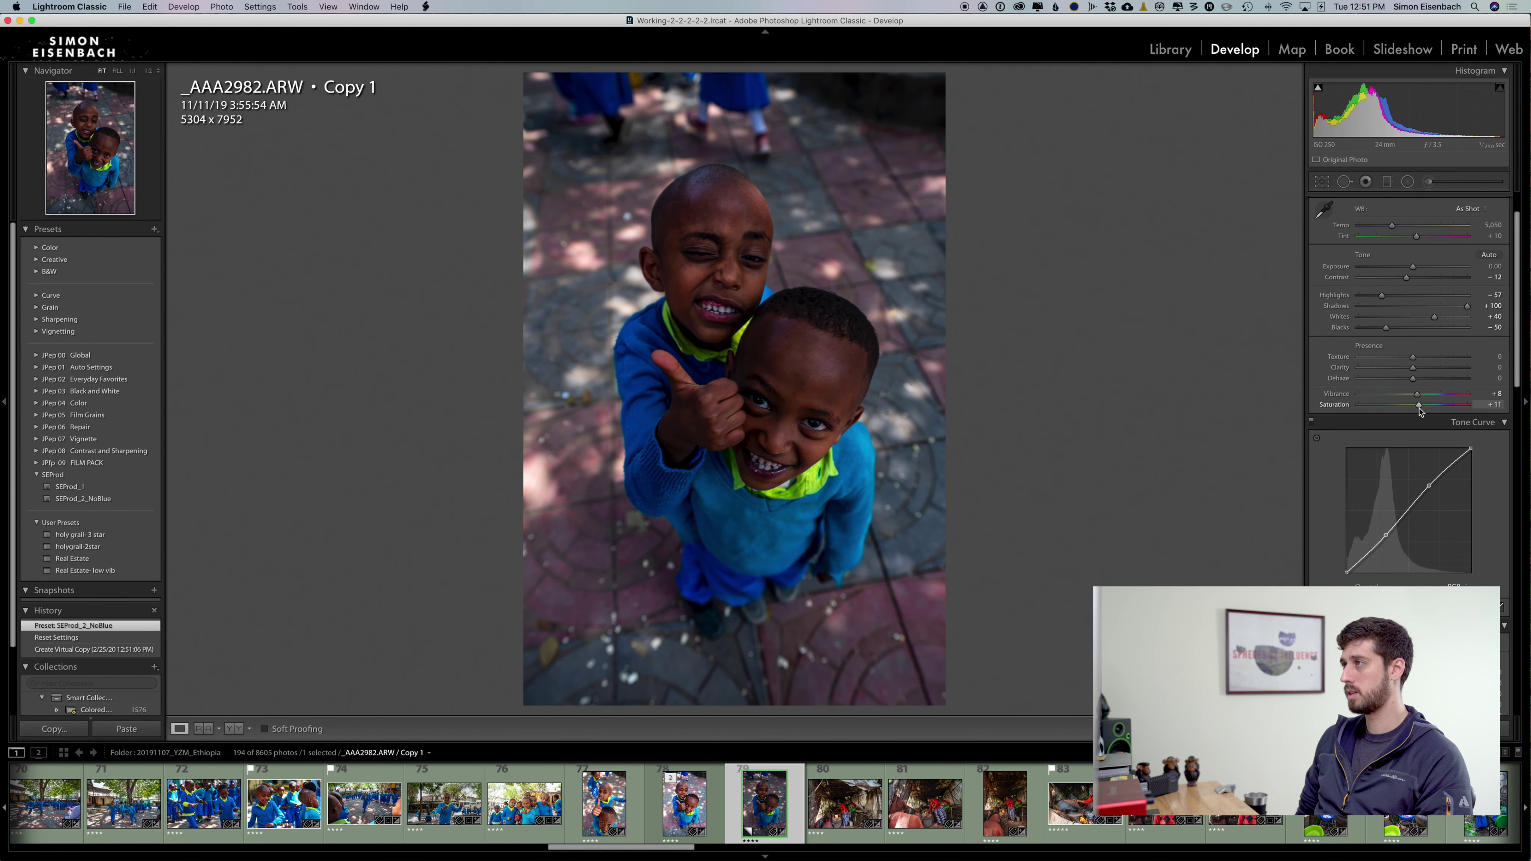
drag(1420, 412, 1419, 409)
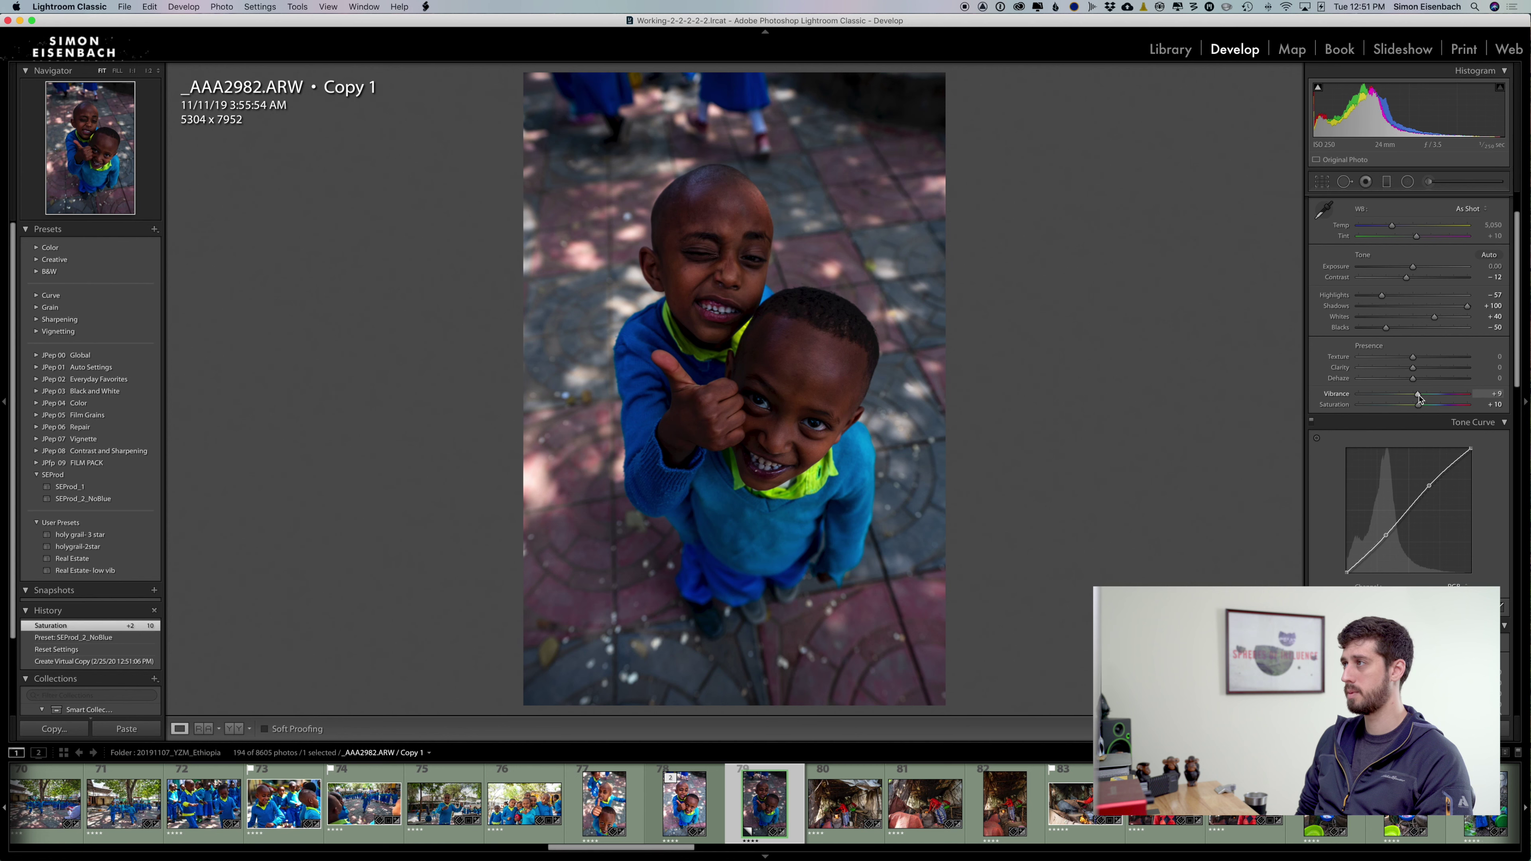
drag(1420, 398, 1418, 395)
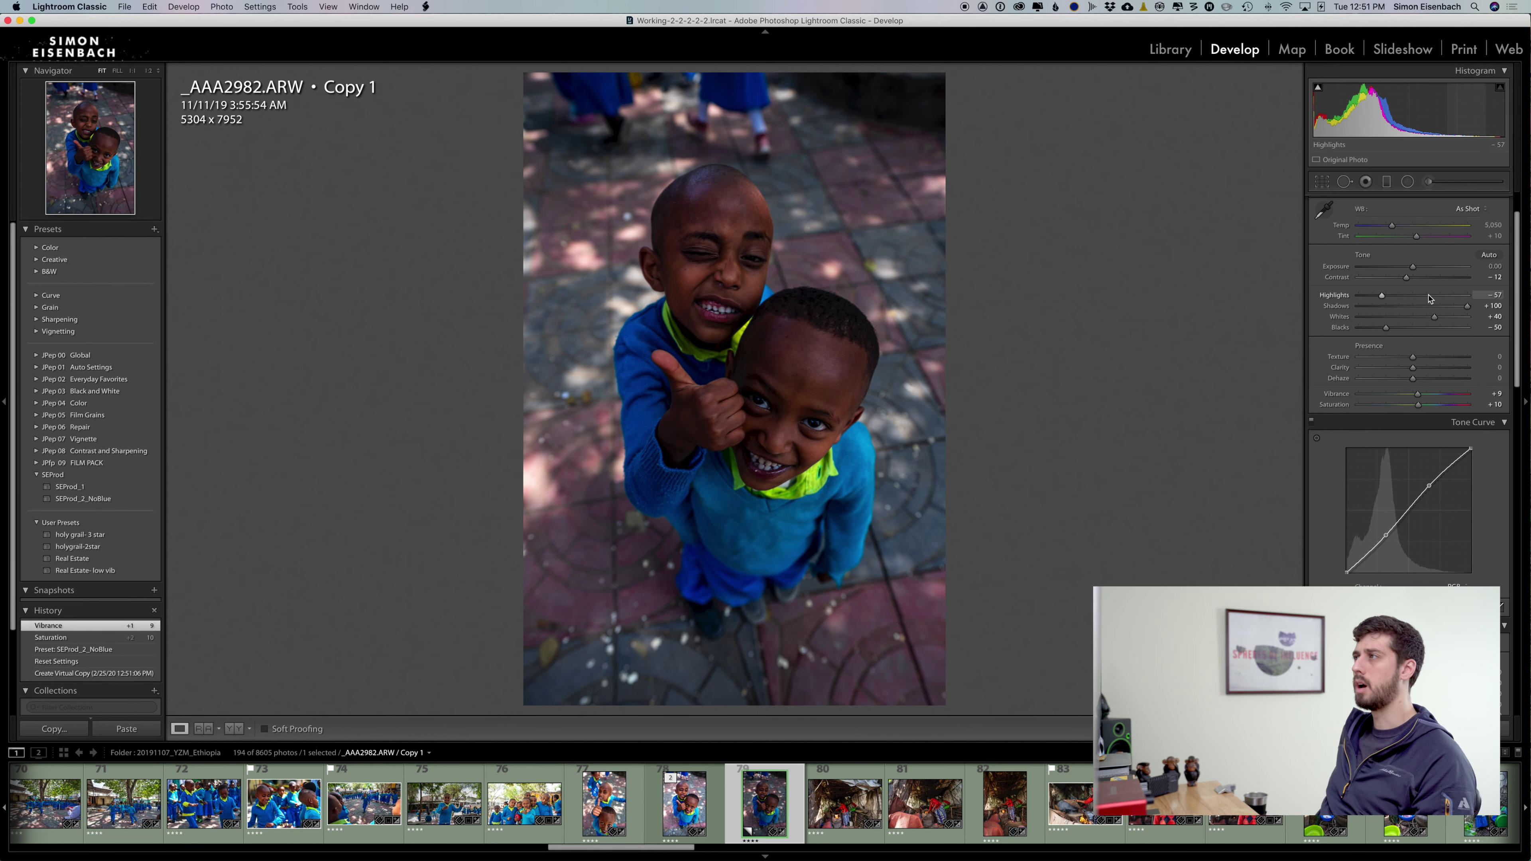
drag(1415, 271, 1425, 273)
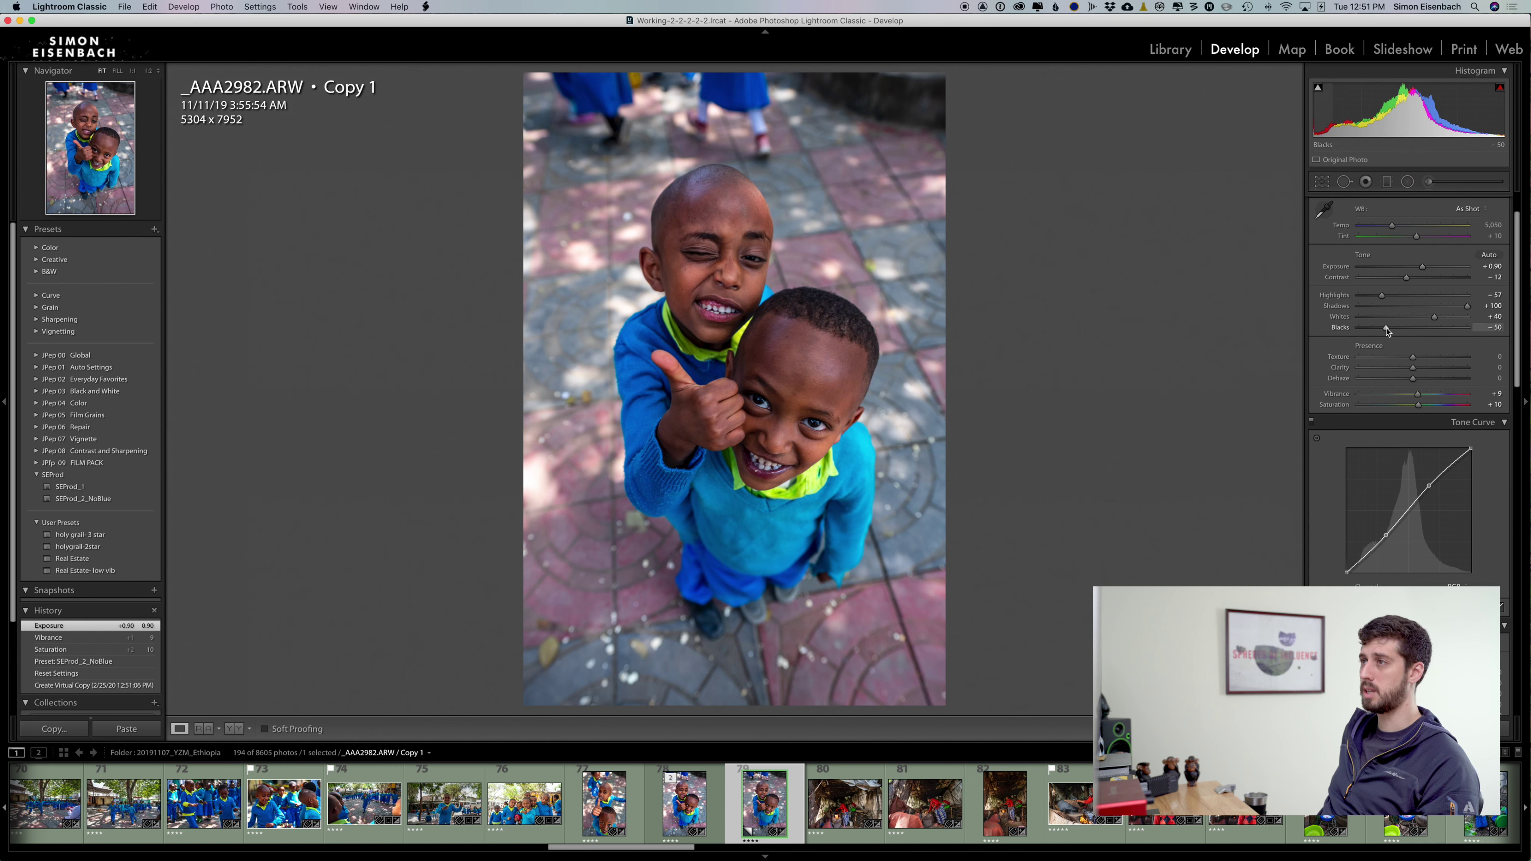
drag(1384, 329, 1380, 329)
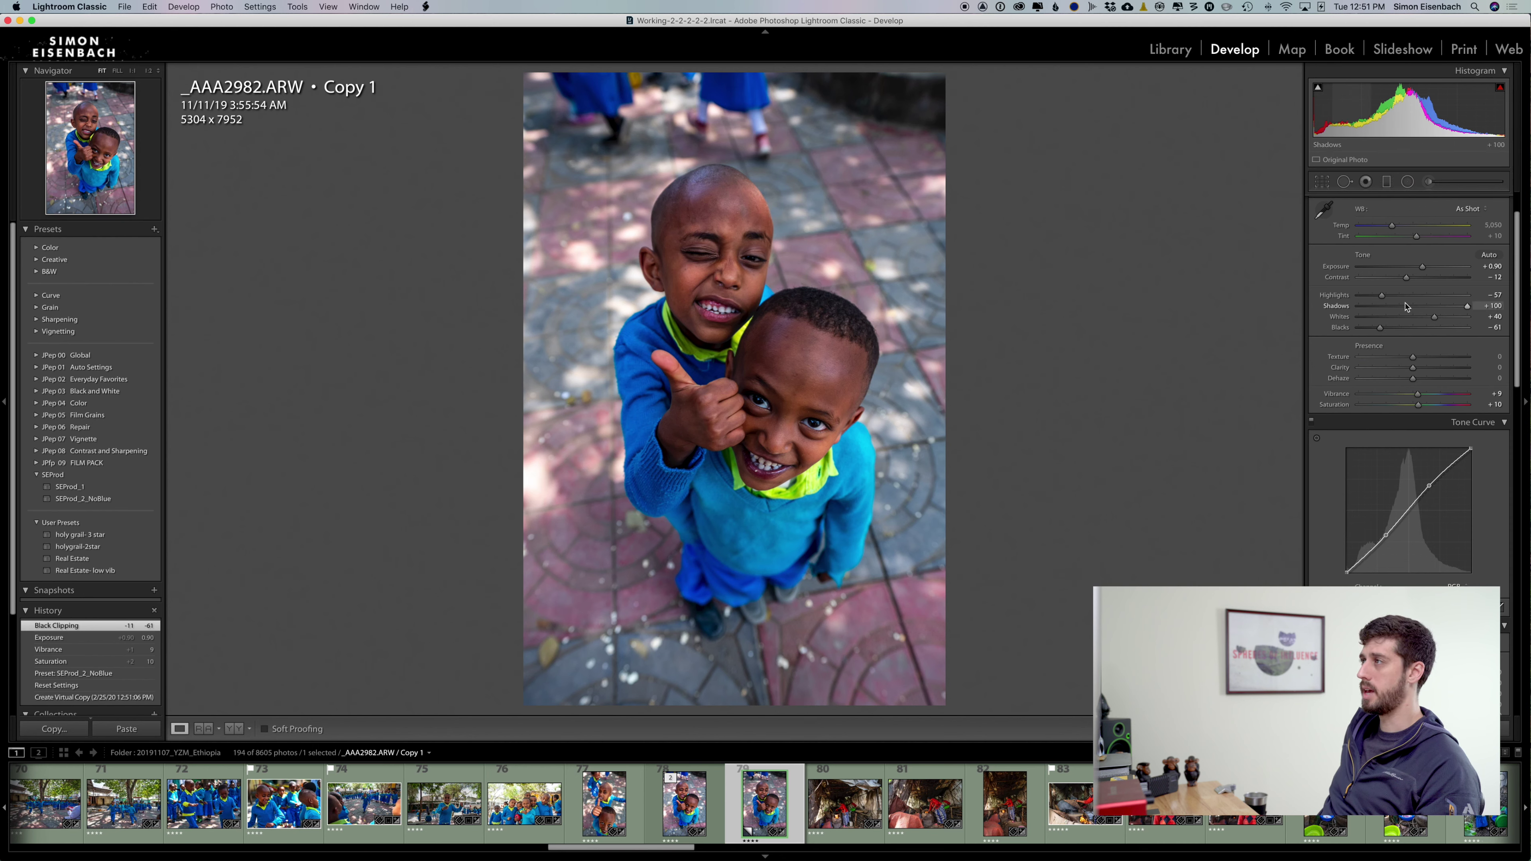
Step: Set the virtual copy's Whites to +45
drag(1435, 316, 1459, 323)
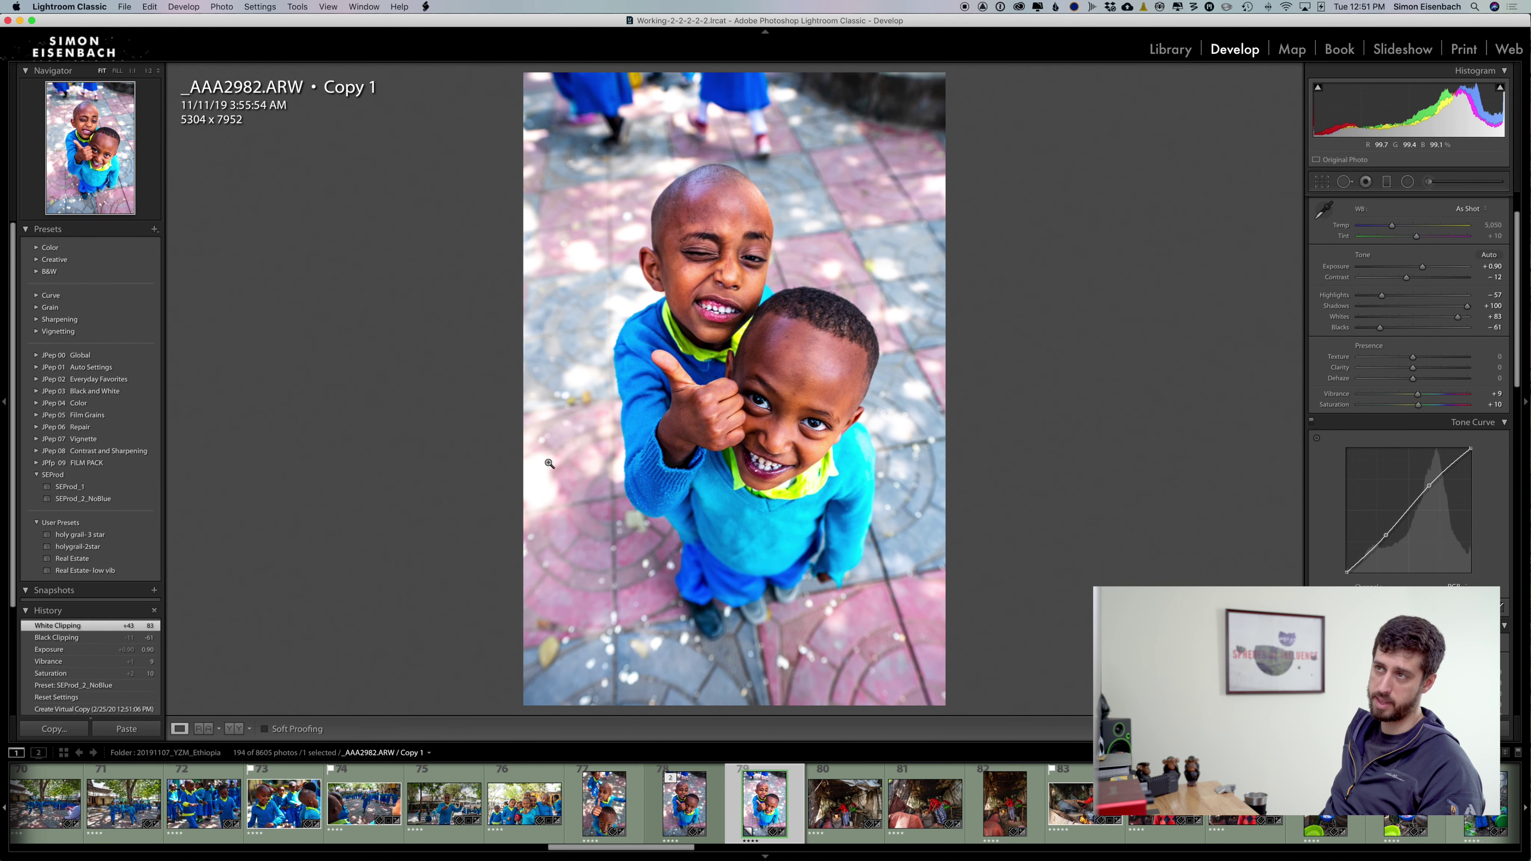
drag(1457, 317, 1438, 321)
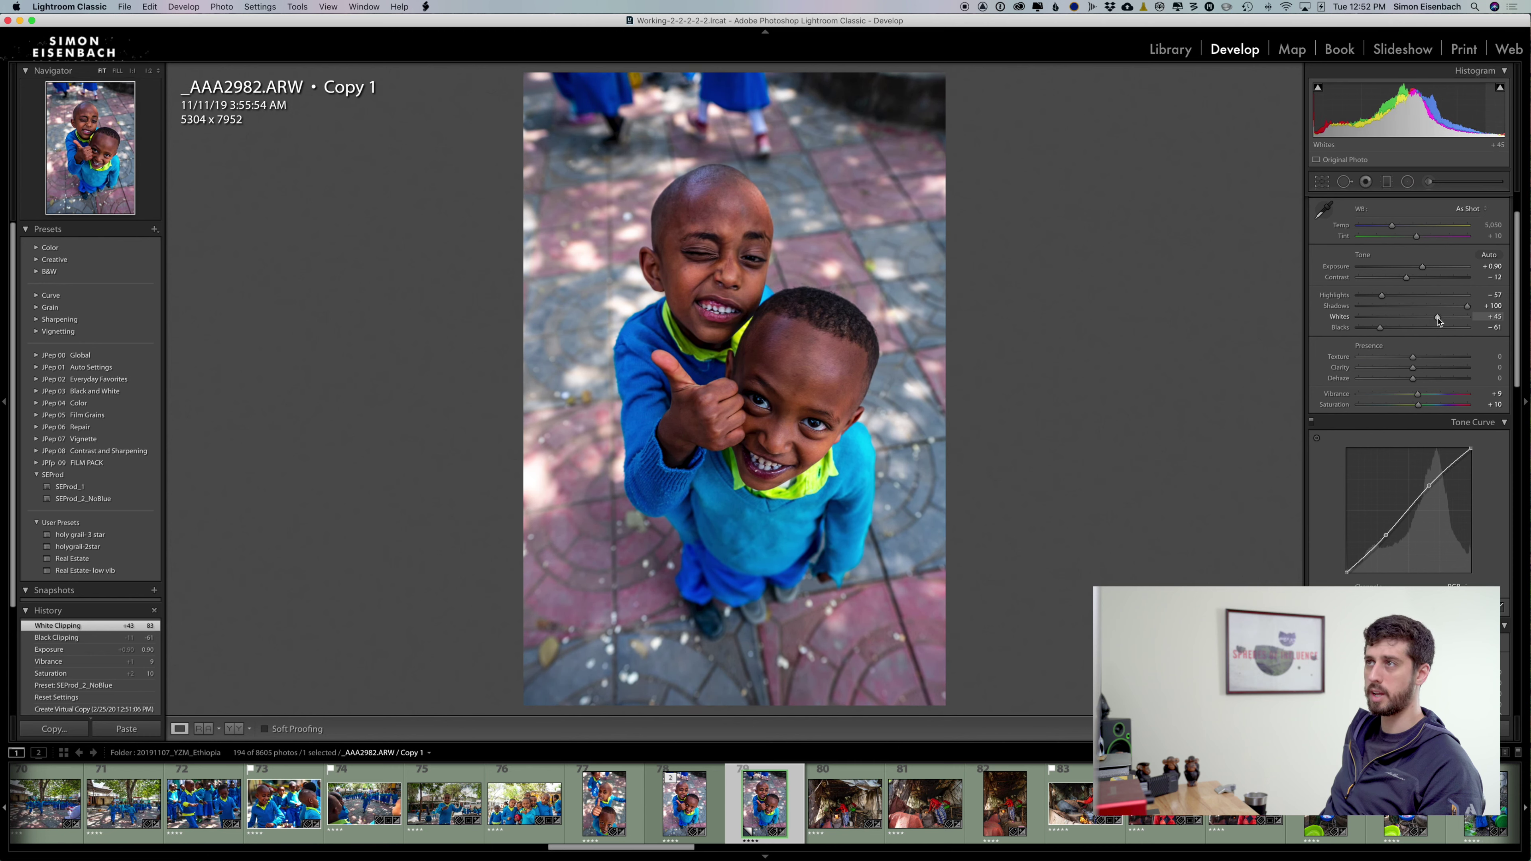
Step: Paint a new Adjustment Brush mask over both boys' faces and the raised hand and wrist, reducing the brush size to 5.0
click(1430, 181)
scroll(809, 353, up, 5)
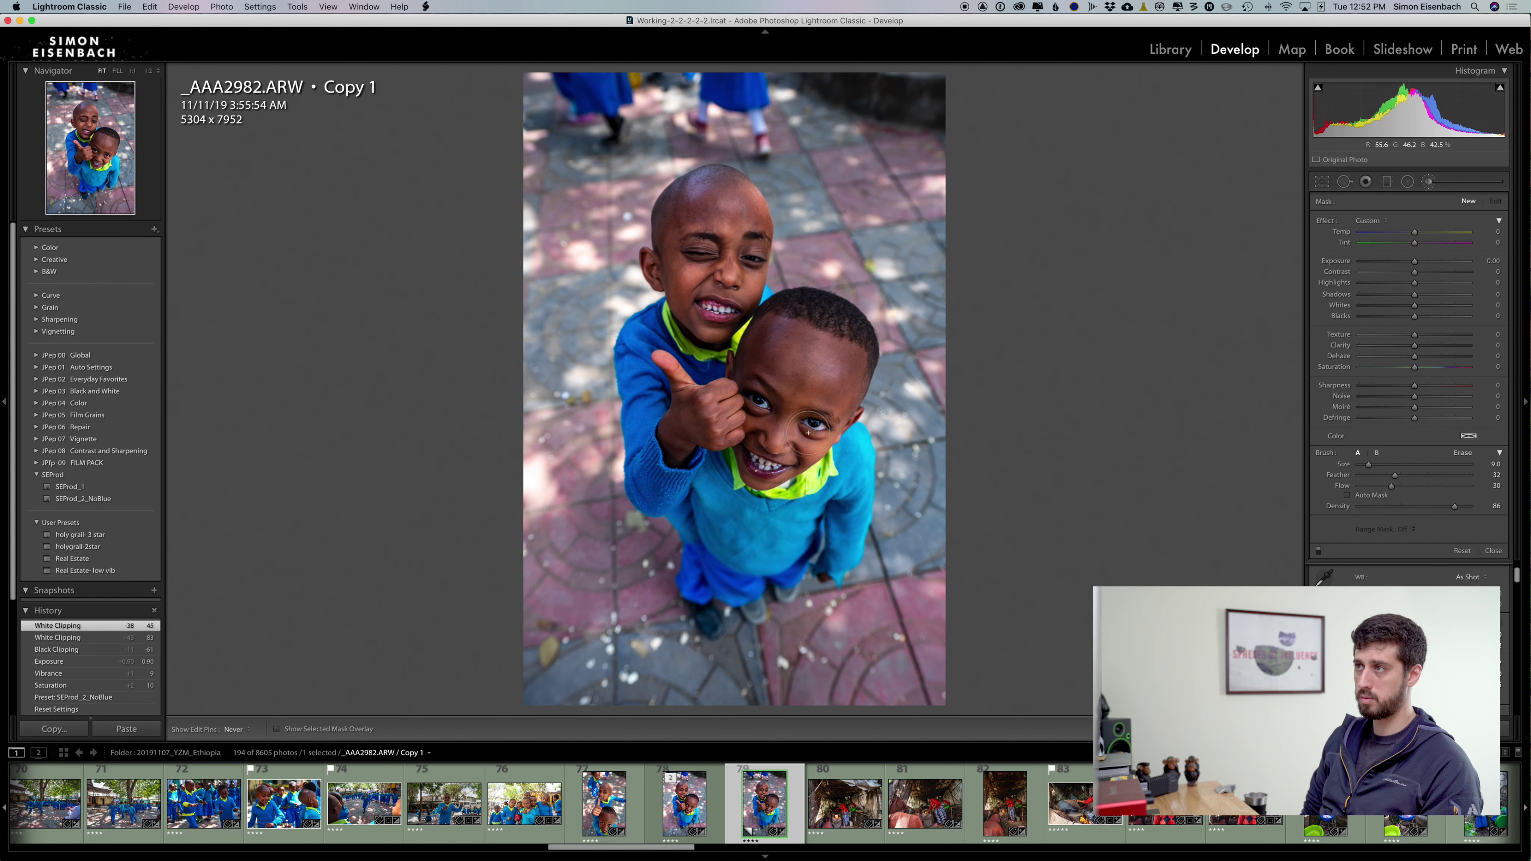
mouse_move(814, 350)
mouse_down()
mouse_move(753, 422)
mouse_move(707, 416)
mouse_up()
key(h)
key(bracketleft)
key(bracketleft)
key(bracketleft)
key(bracketleft)
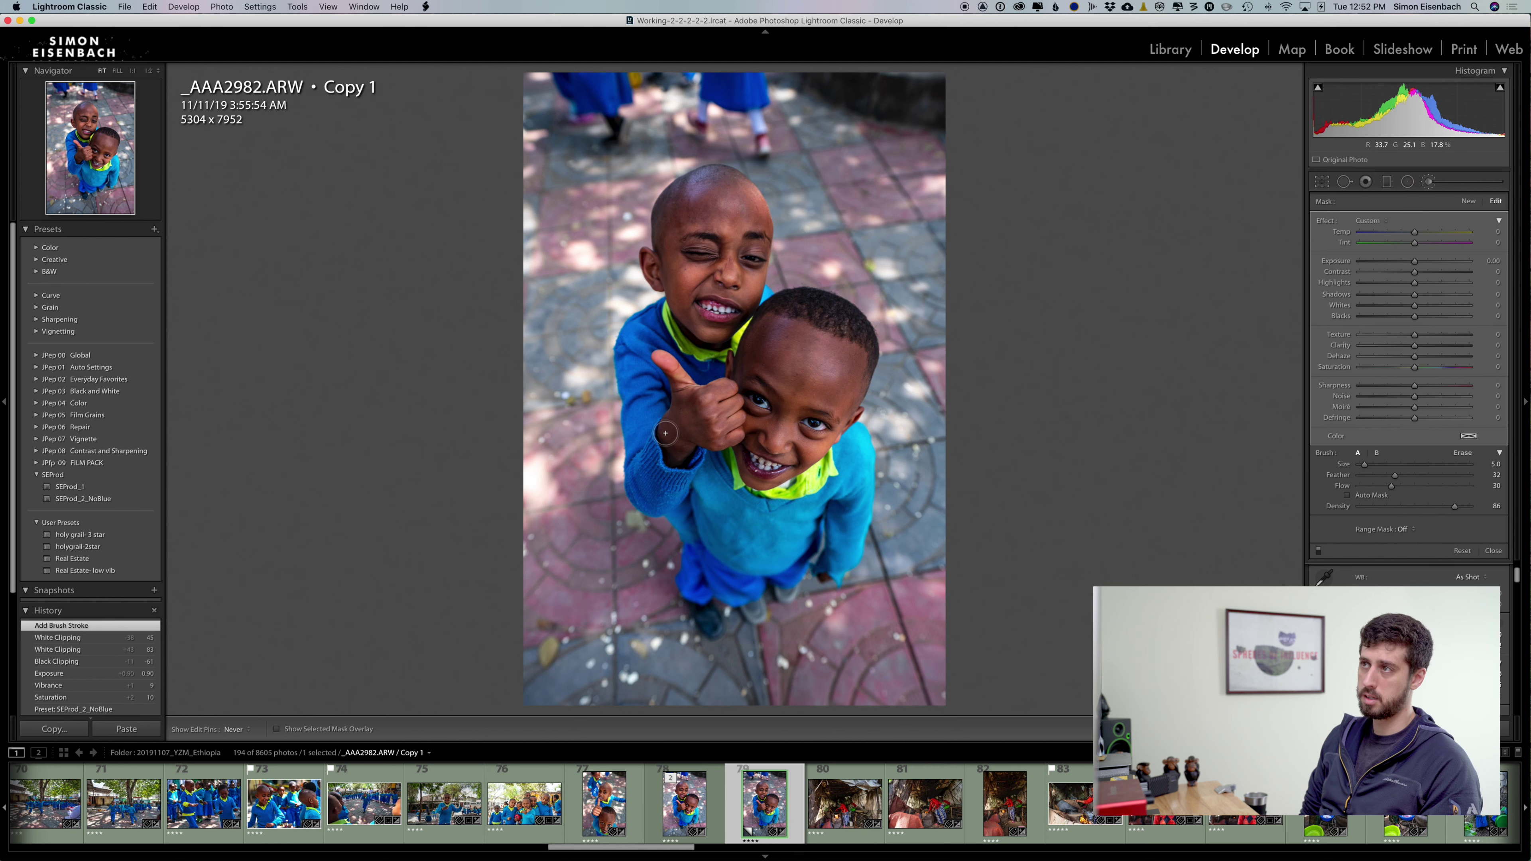
drag(671, 450, 672, 424)
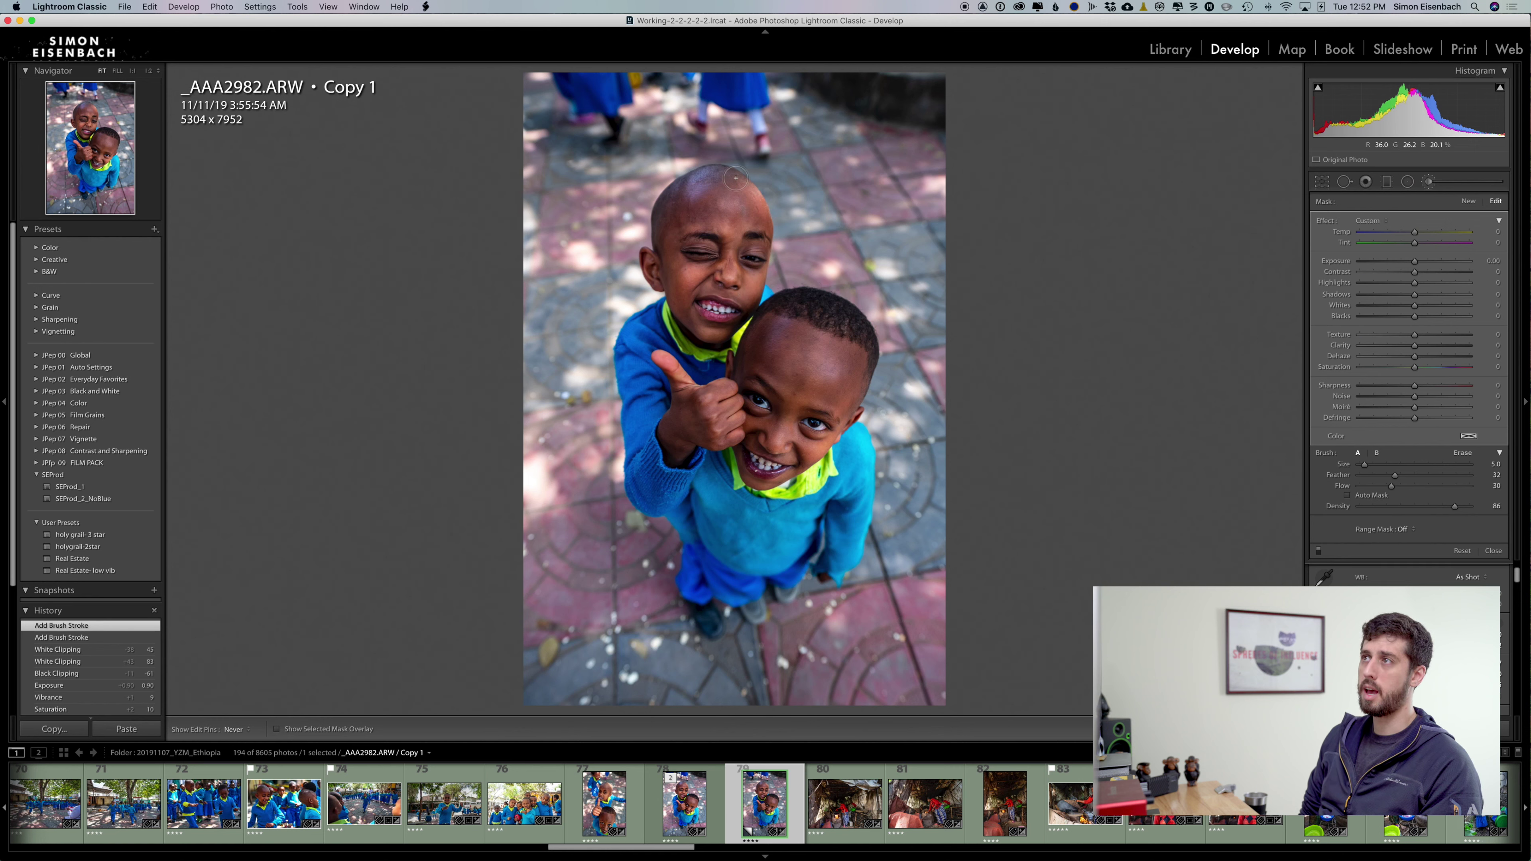
mouse_move(668, 204)
mouse_down()
mouse_move(675, 287)
mouse_move(699, 244)
mouse_up()
Step: Show the mask overlay and fill mask gaps on the front boy's hair and face and the raised hand, with Feather at 43
key(h)
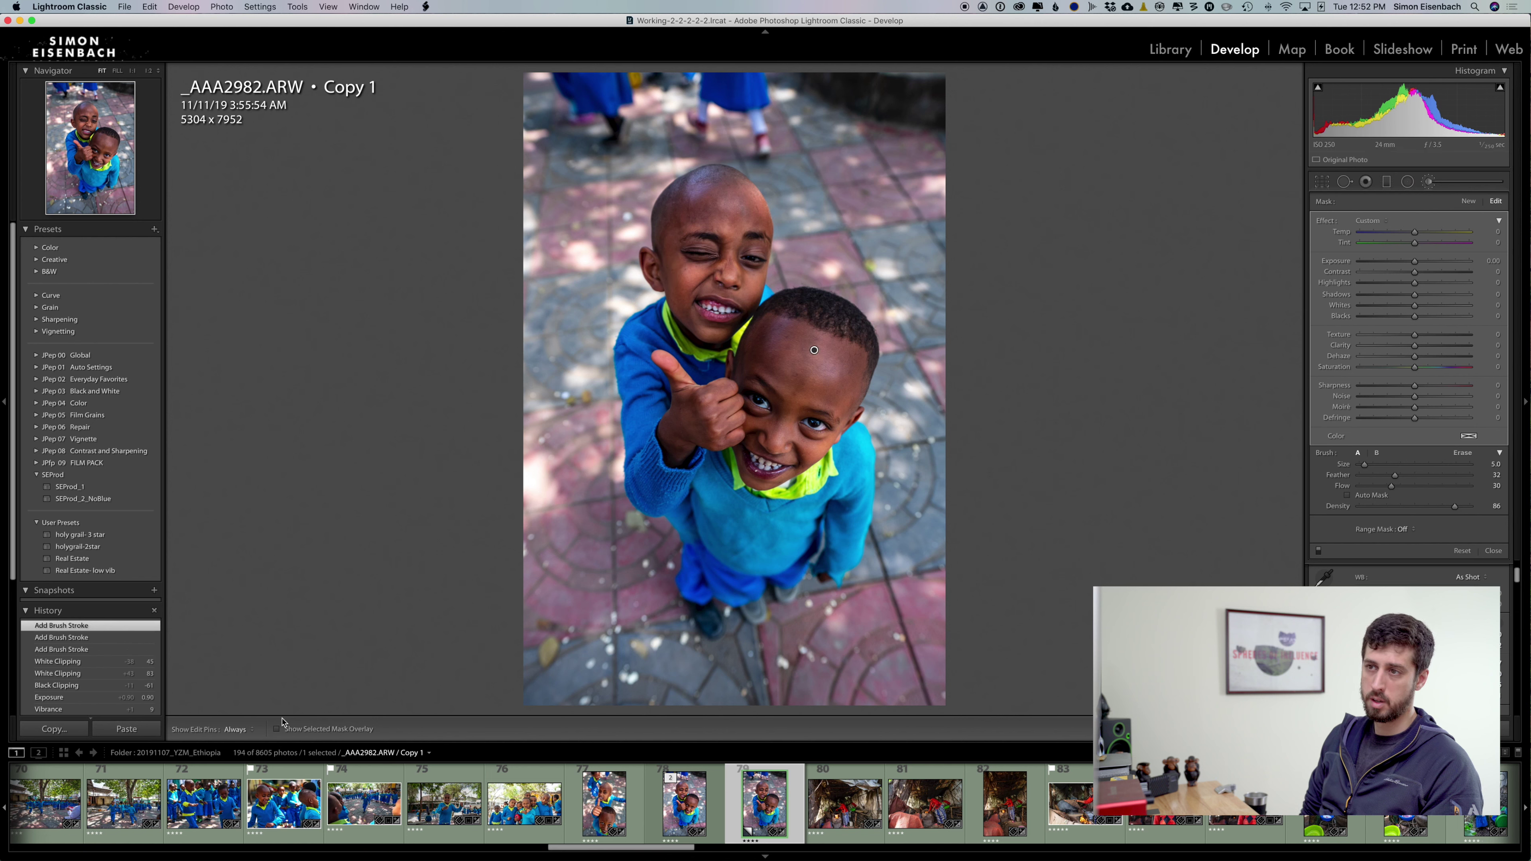
click(277, 729)
key(h)
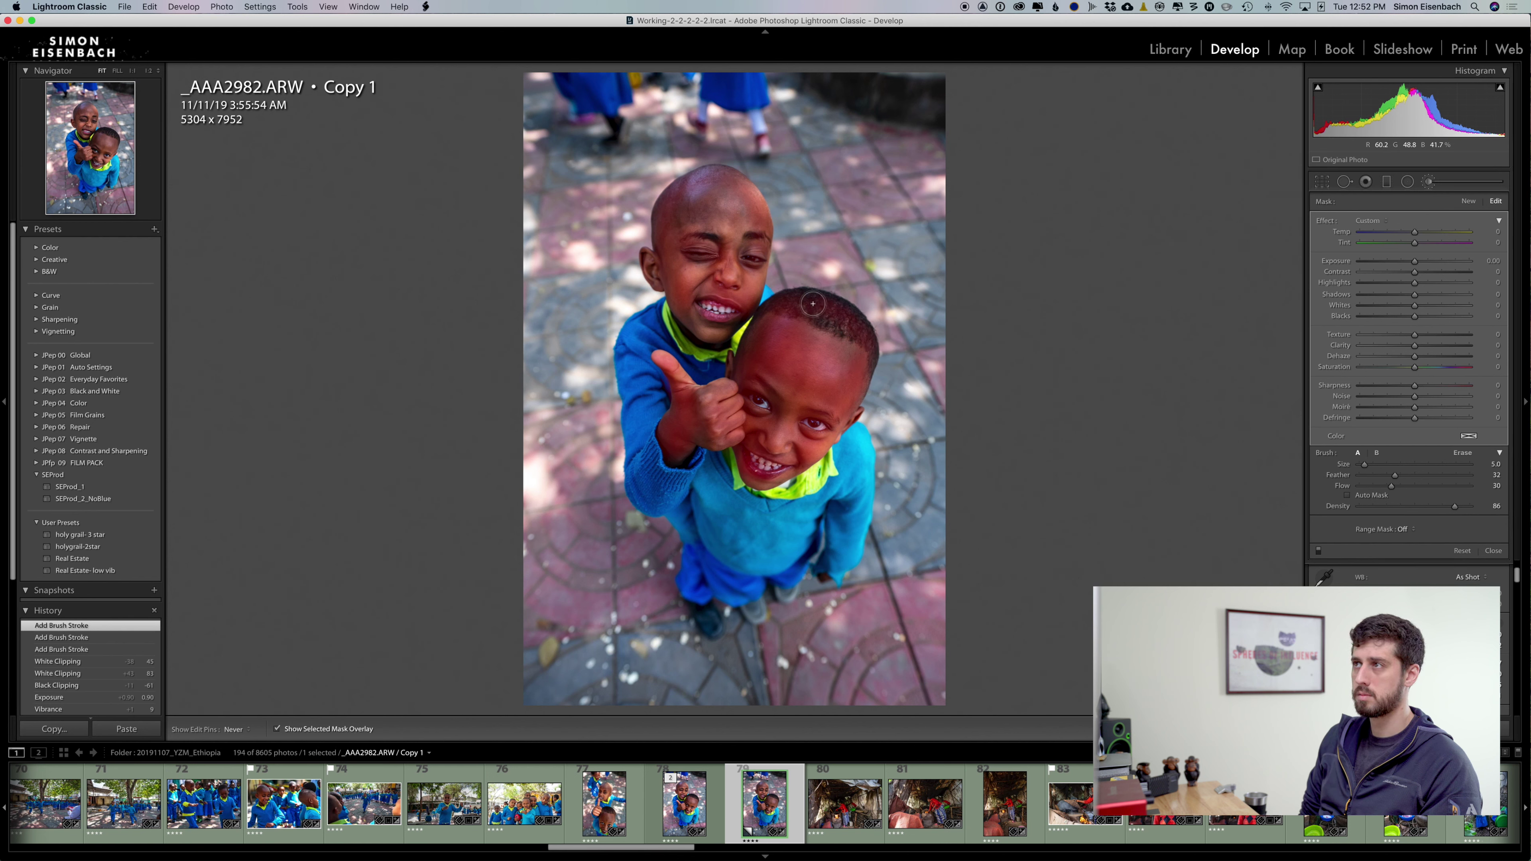
drag(820, 302, 847, 344)
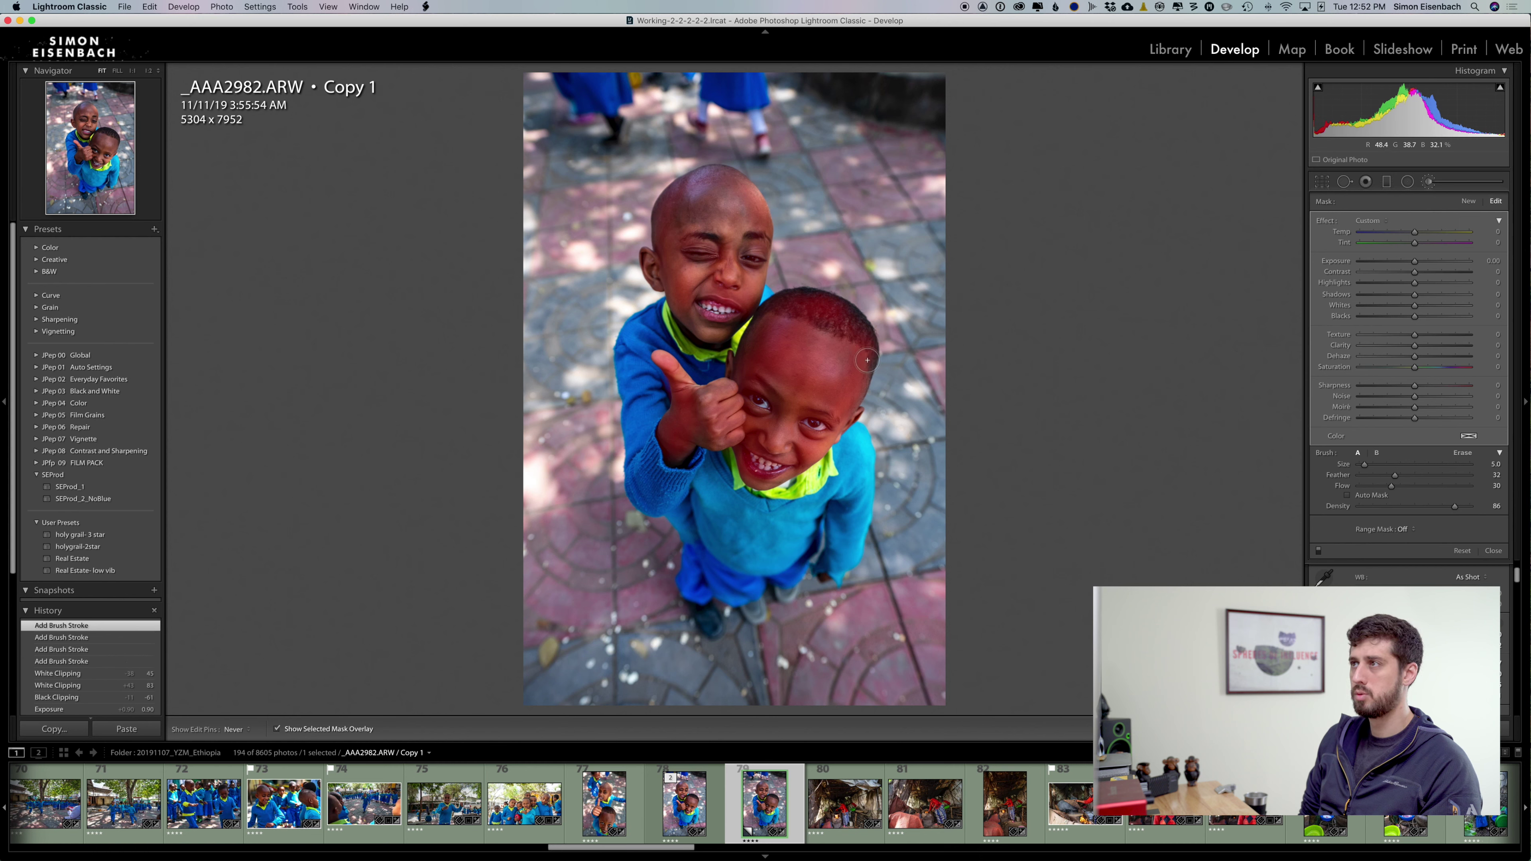
click(798, 302)
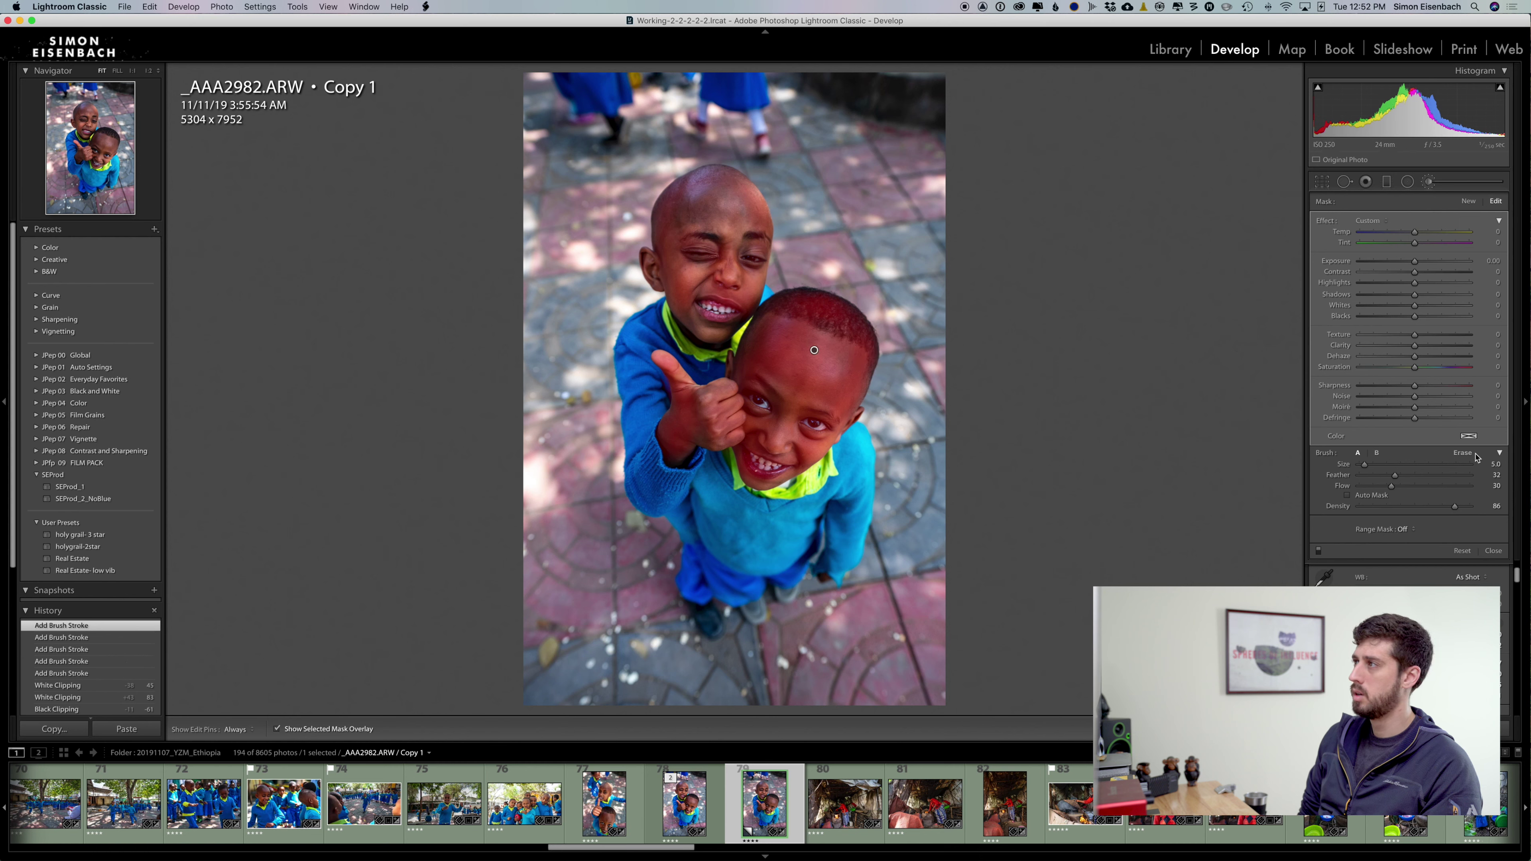
key(h)
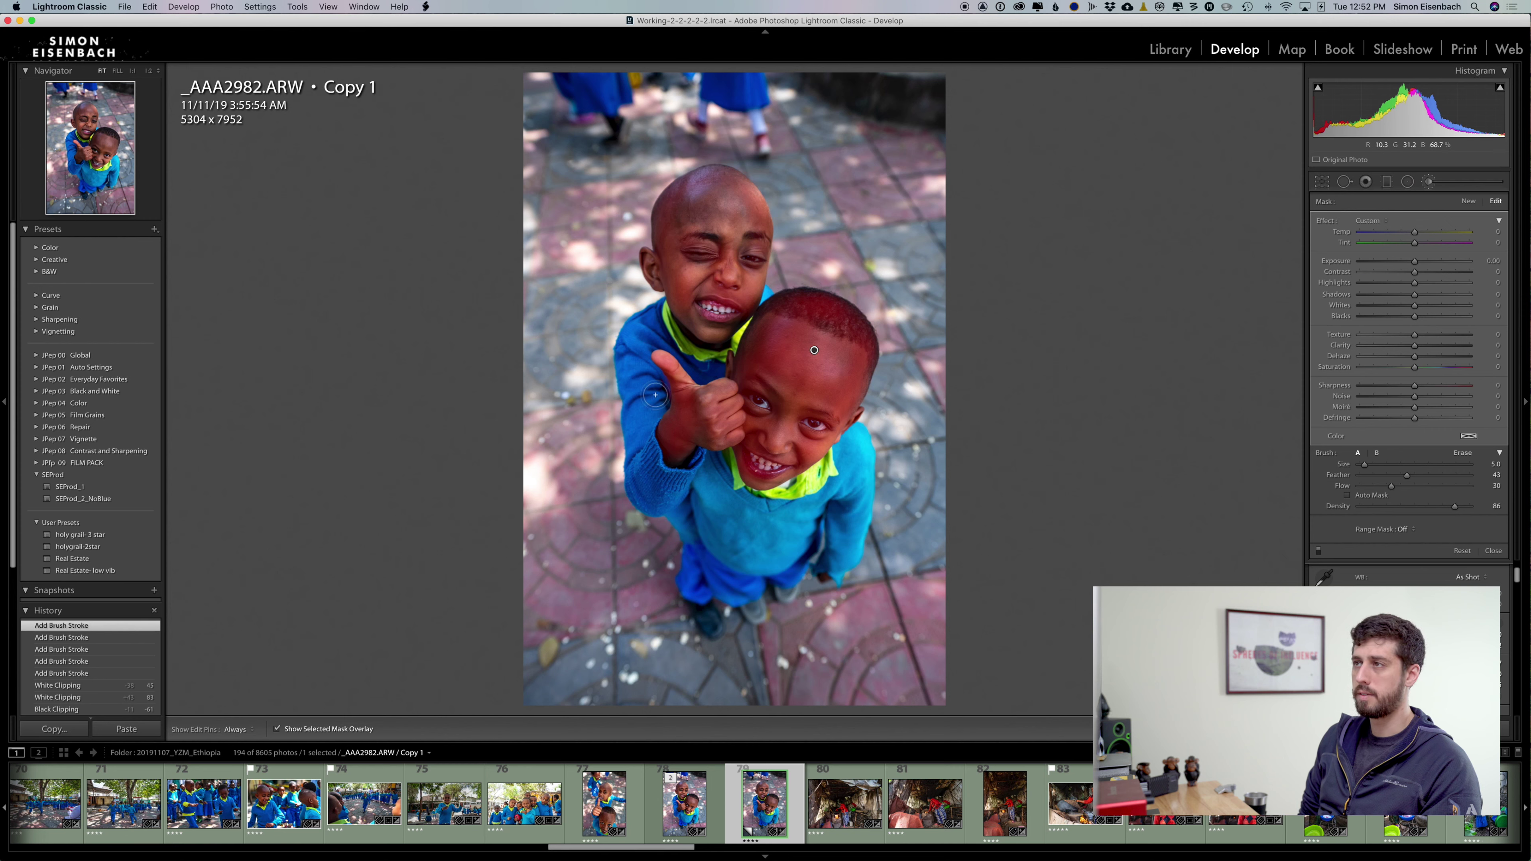
mouse_move(724, 409)
mouse_down()
mouse_move(691, 400)
mouse_move(733, 397)
mouse_move(707, 432)
mouse_up()
key(h)
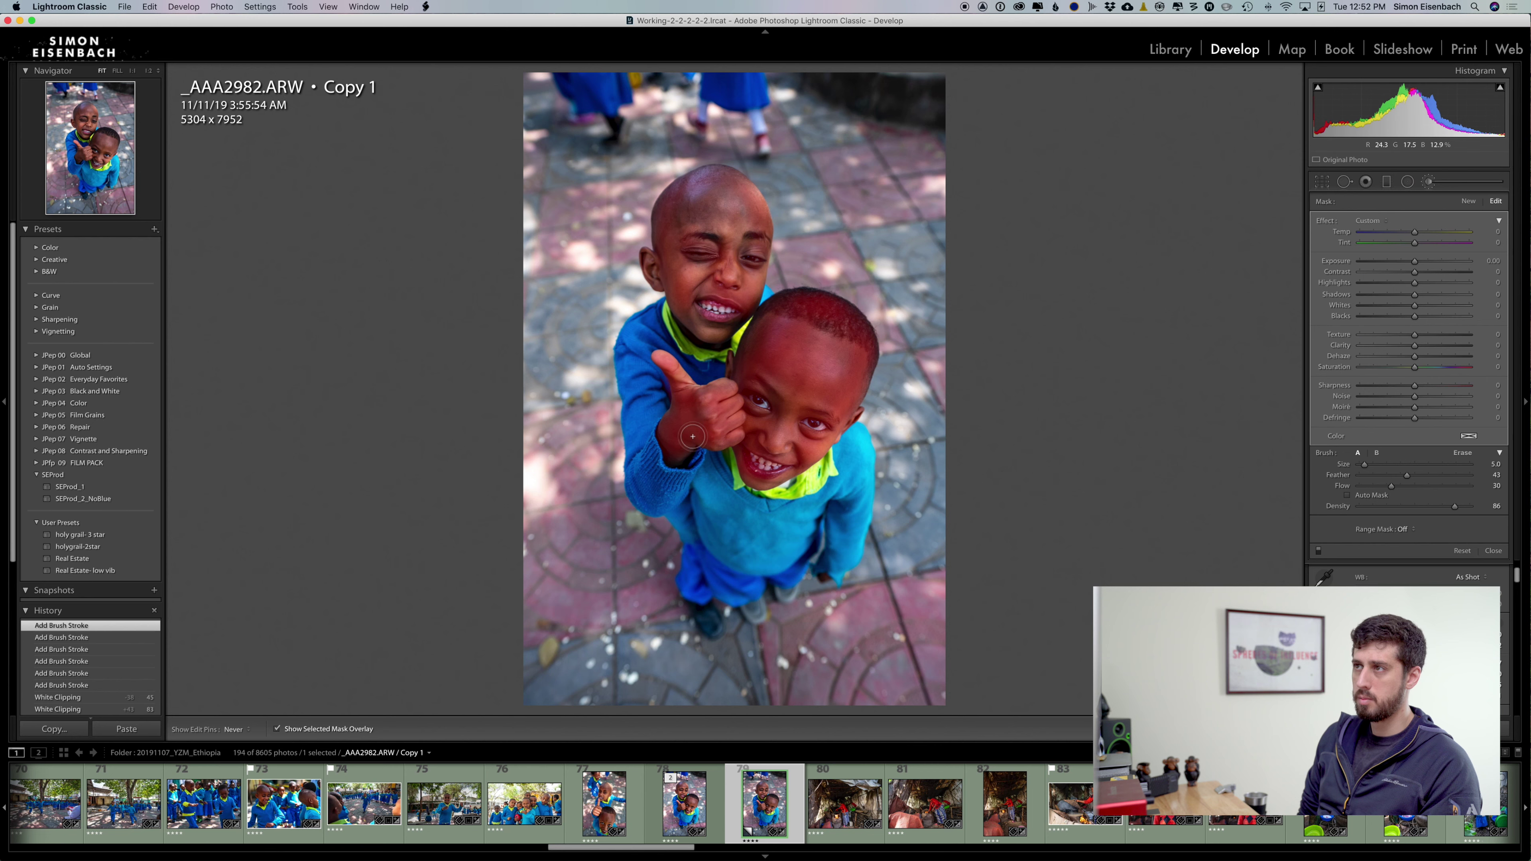
mouse_move(778, 444)
mouse_down()
mouse_move(783, 350)
mouse_move(780, 416)
mouse_move(796, 407)
mouse_up()
key(h)
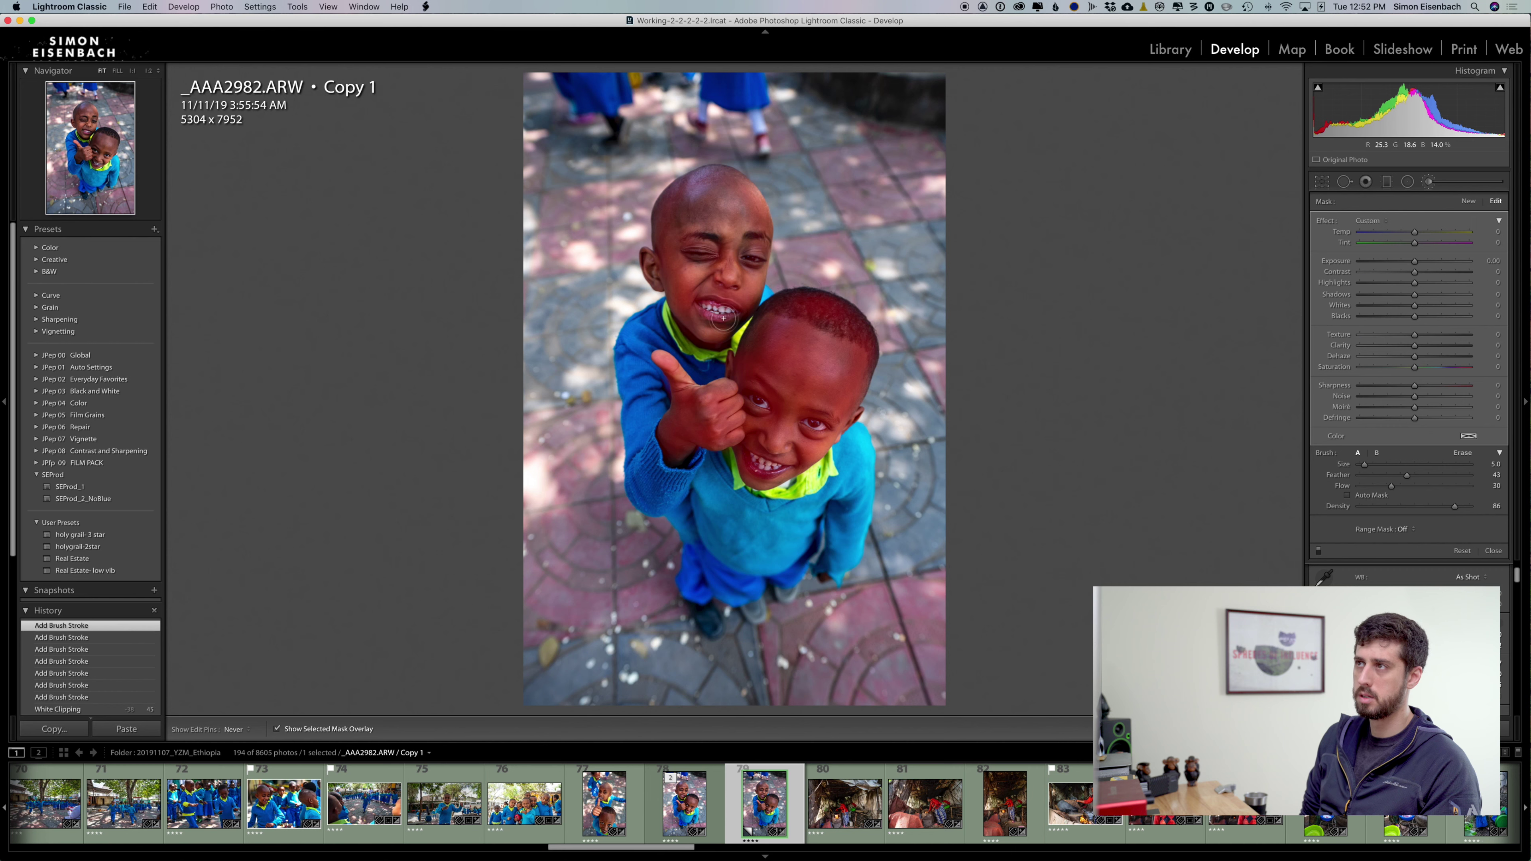
Step: Extend the brush mask across the rear boy's face and head at size 9.0 and touch up his ear at size 4.0
mouse_move(695, 269)
mouse_down()
mouse_move(729, 300)
mouse_move(723, 229)
mouse_up()
key(bracketright)
key(bracketright)
key(bracketright)
key(bracketright)
key(h)
key(h)
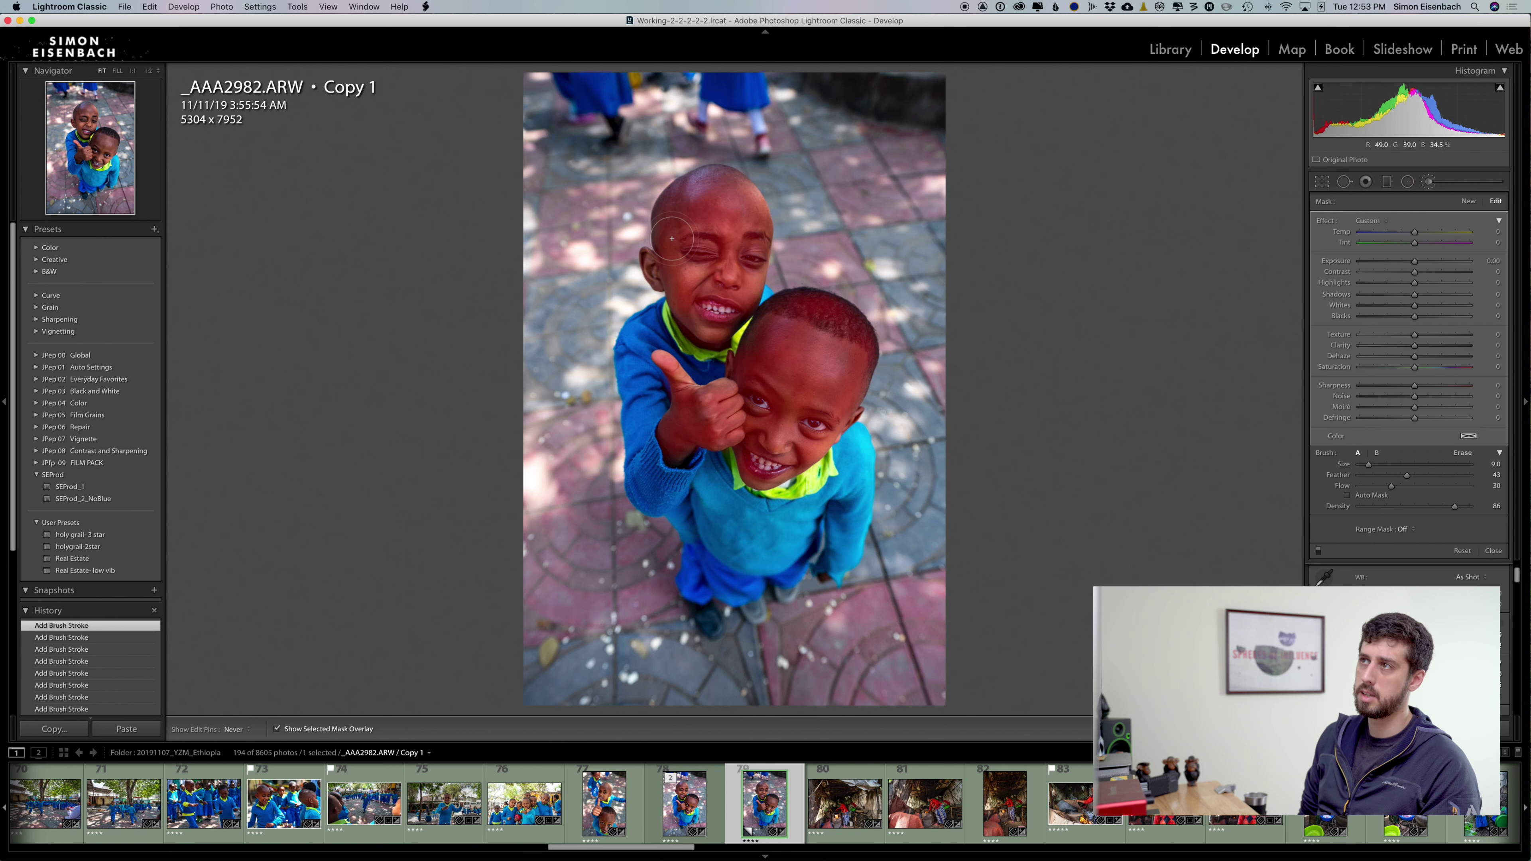
key(bracketleft)
key(bracketleft)
key(bracketleft)
key(bracketleft)
key(bracketleft)
key(h)
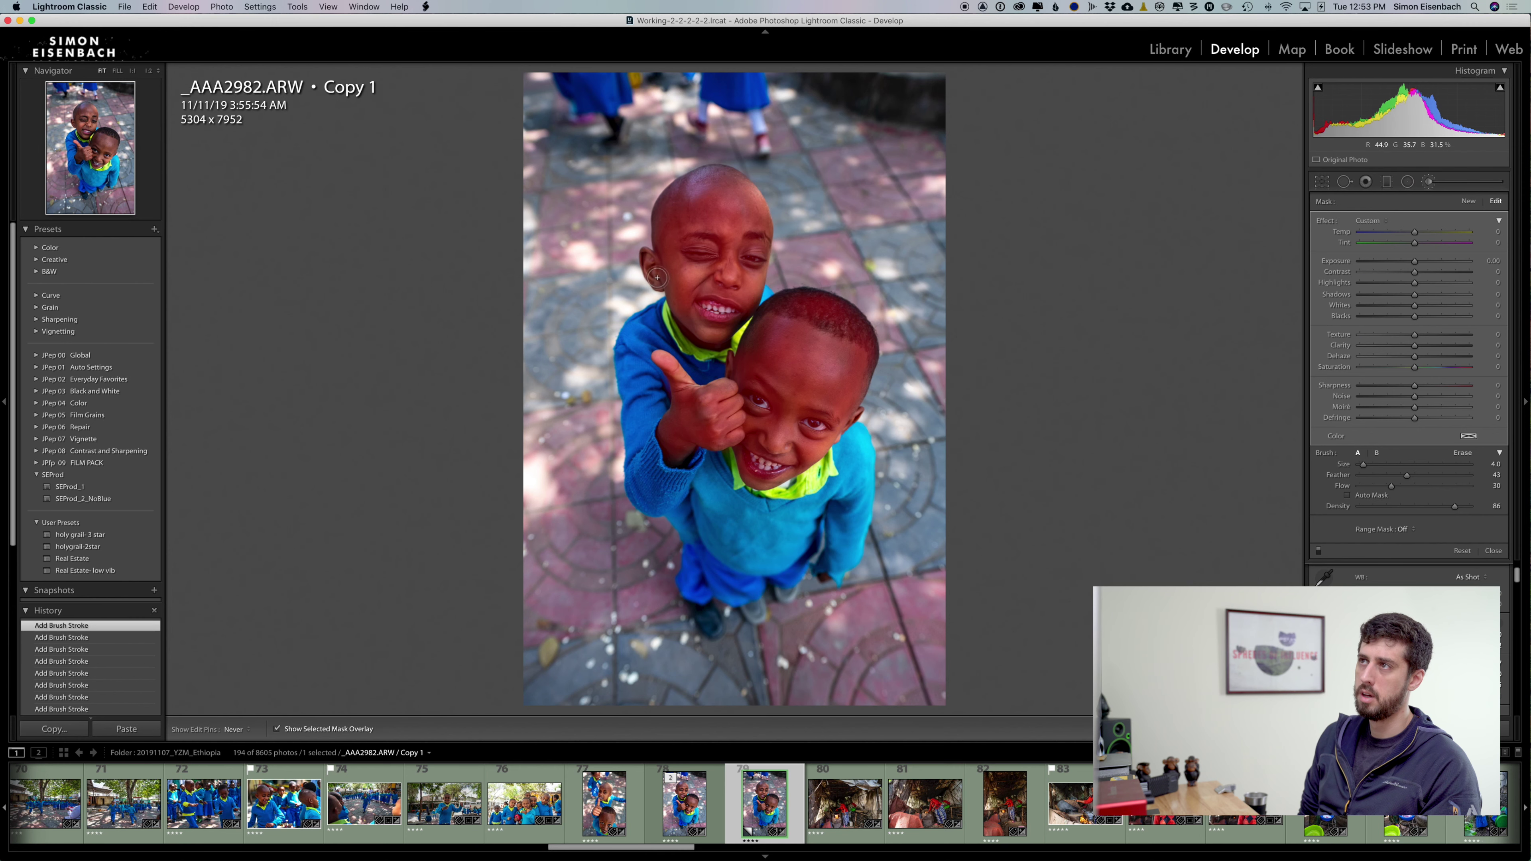
Step: Hide the overlay, set the mask to Exposure 0.33, Highlights 31, Shadows 94, Whites 63 and Blacks -20, and close the brush
click(278, 729)
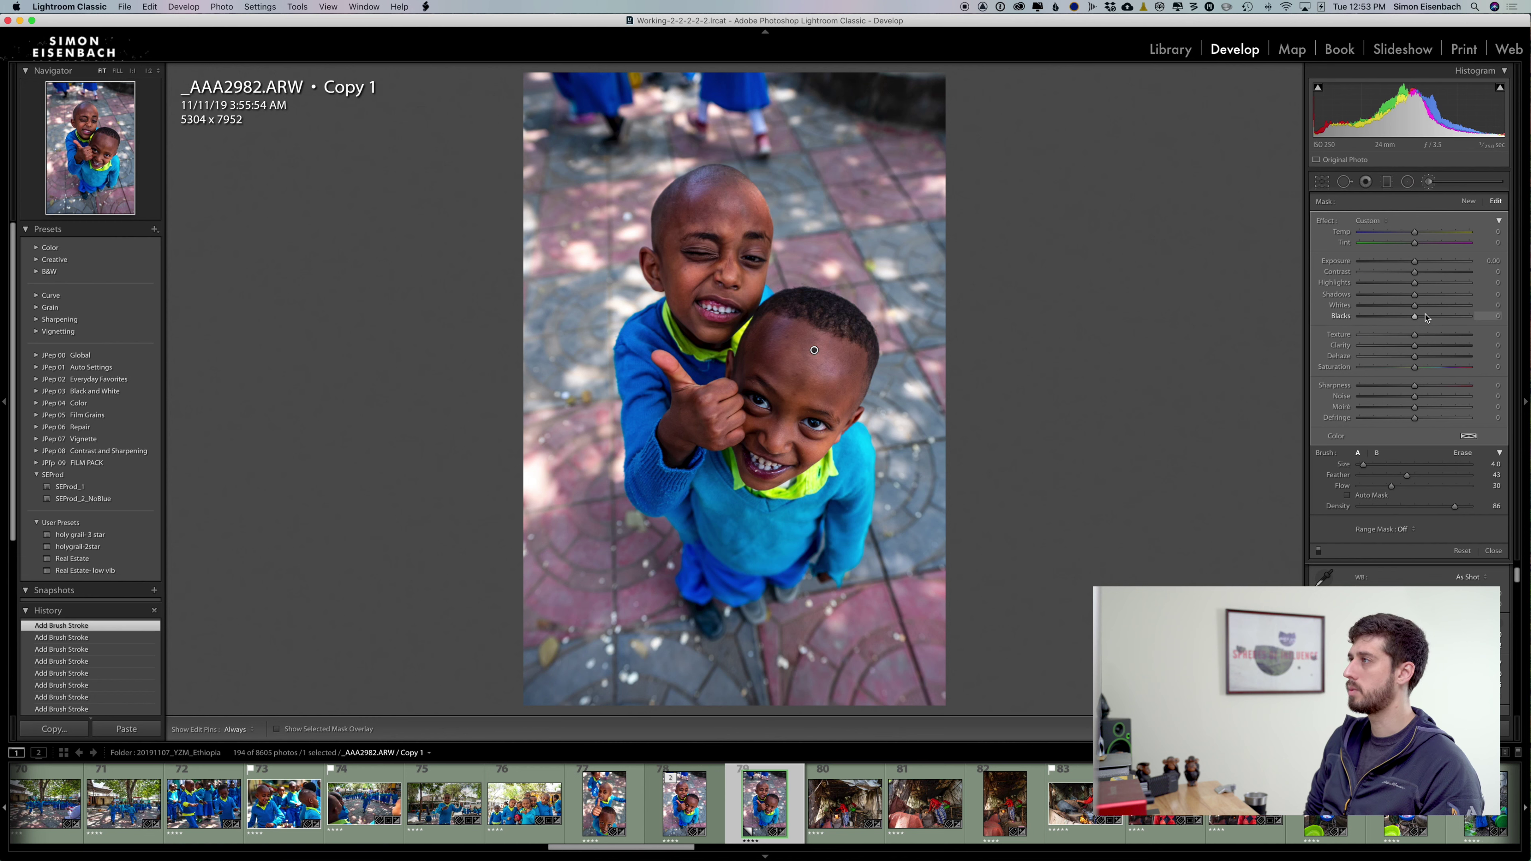
drag(1416, 318, 1431, 282)
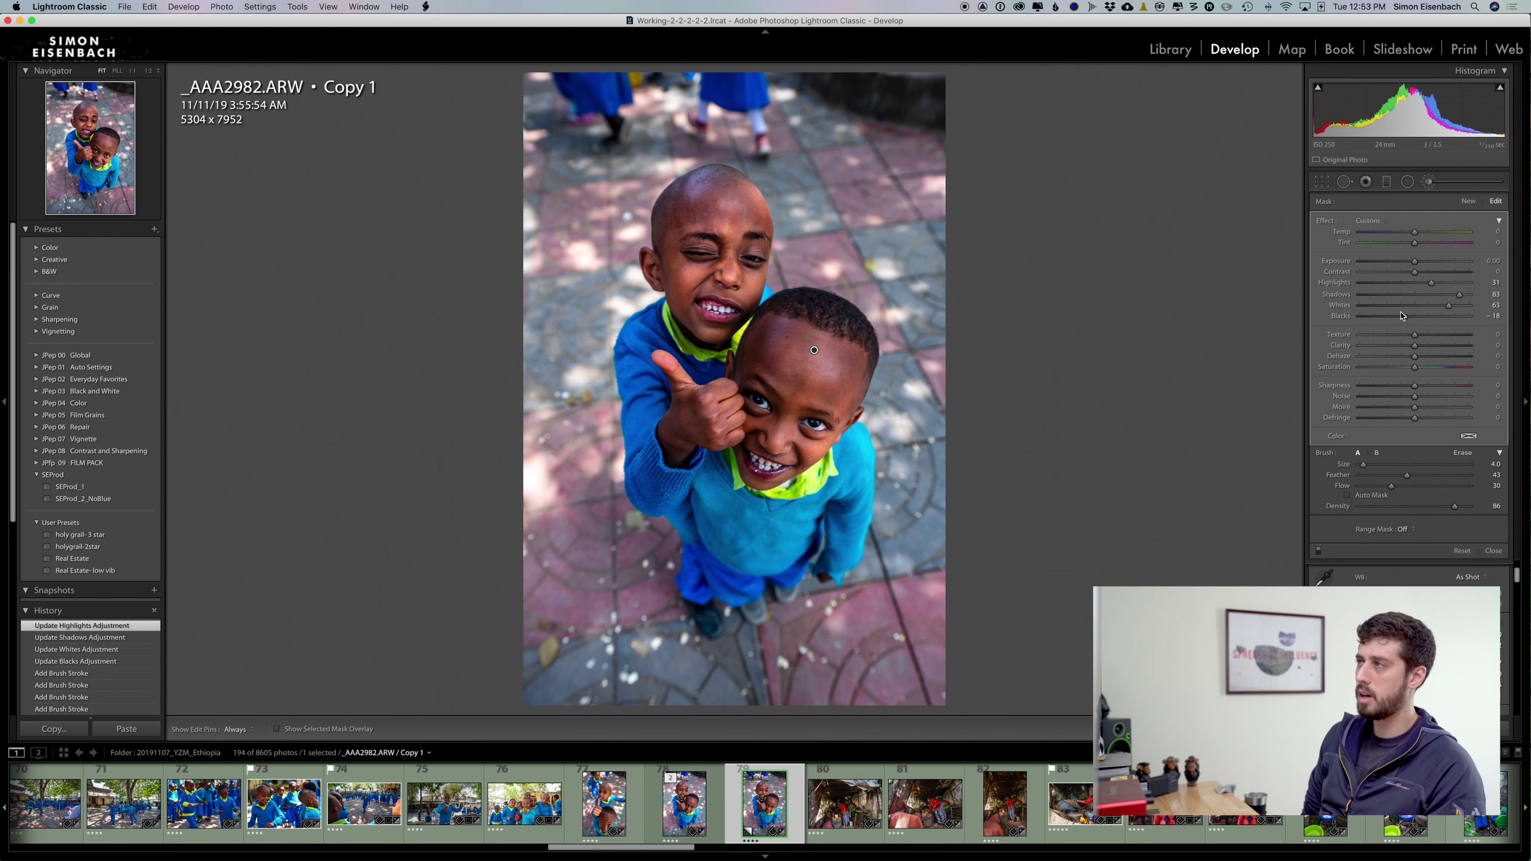
click(1477, 321)
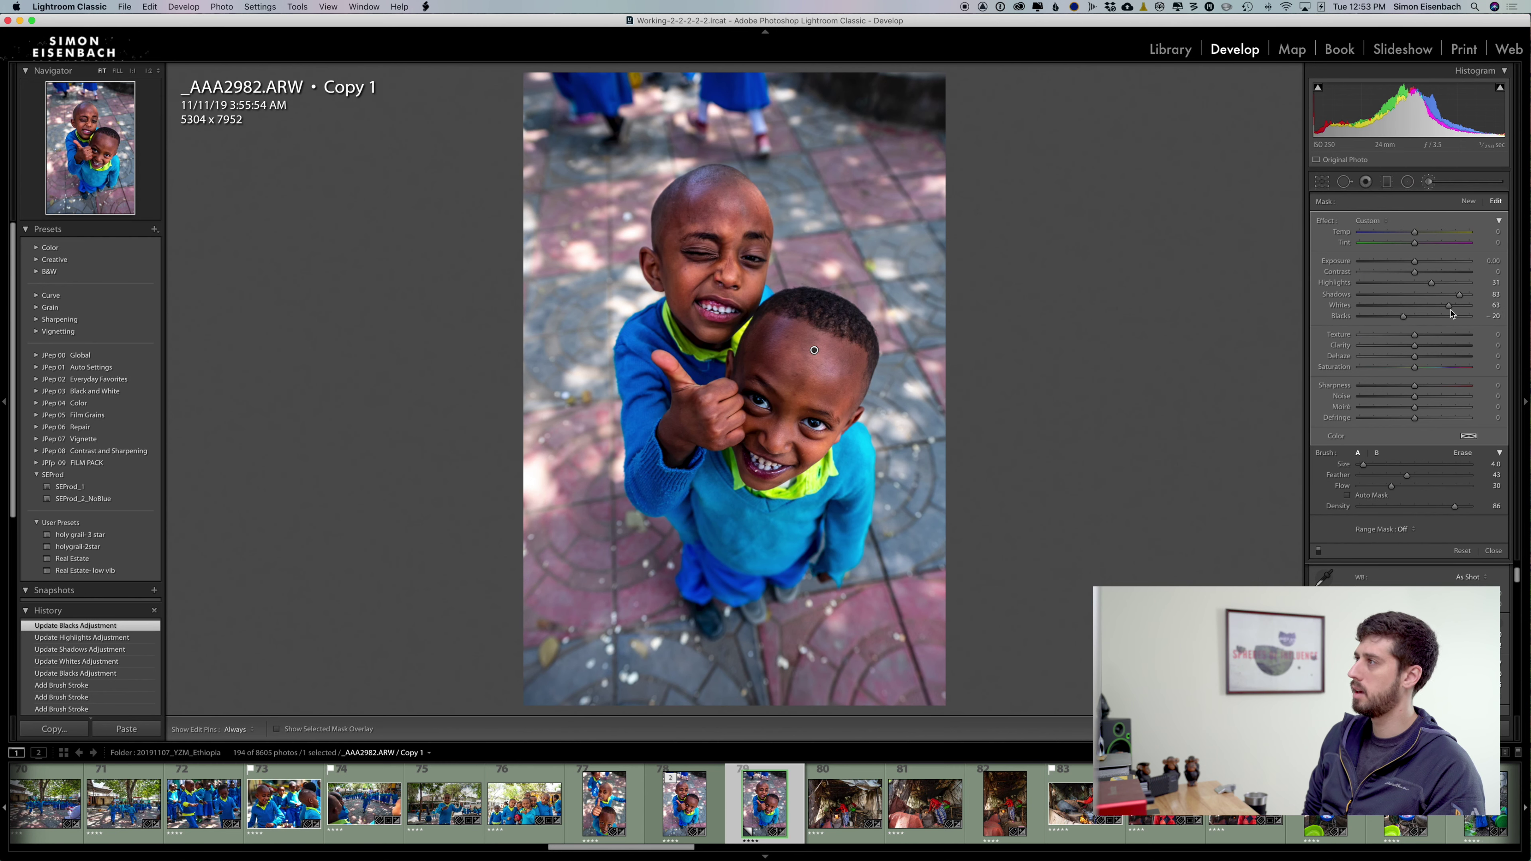
click(1465, 296)
drag(1415, 262, 1415, 265)
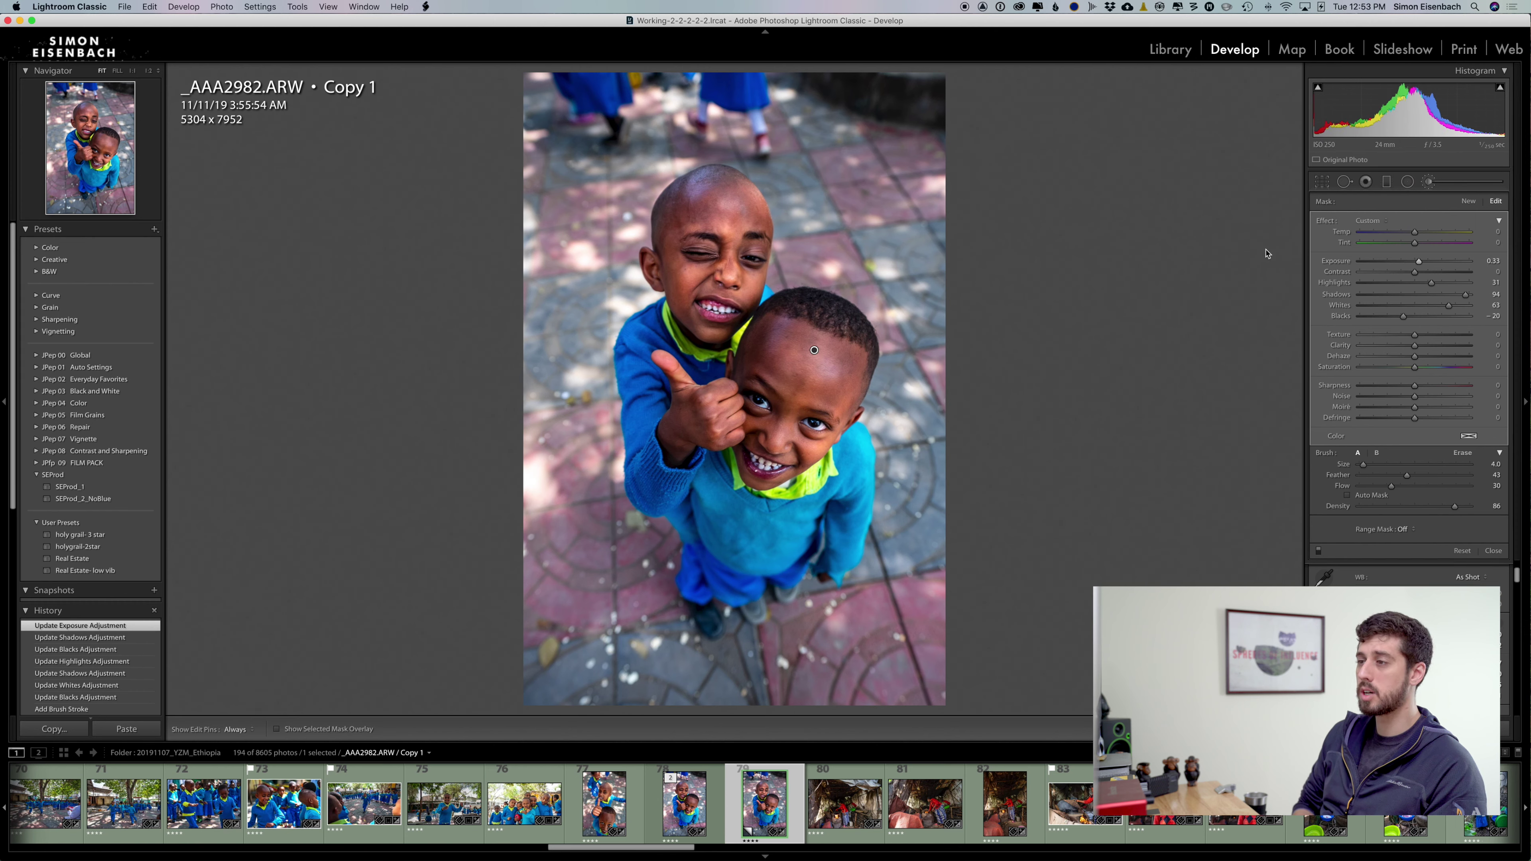
key(Return)
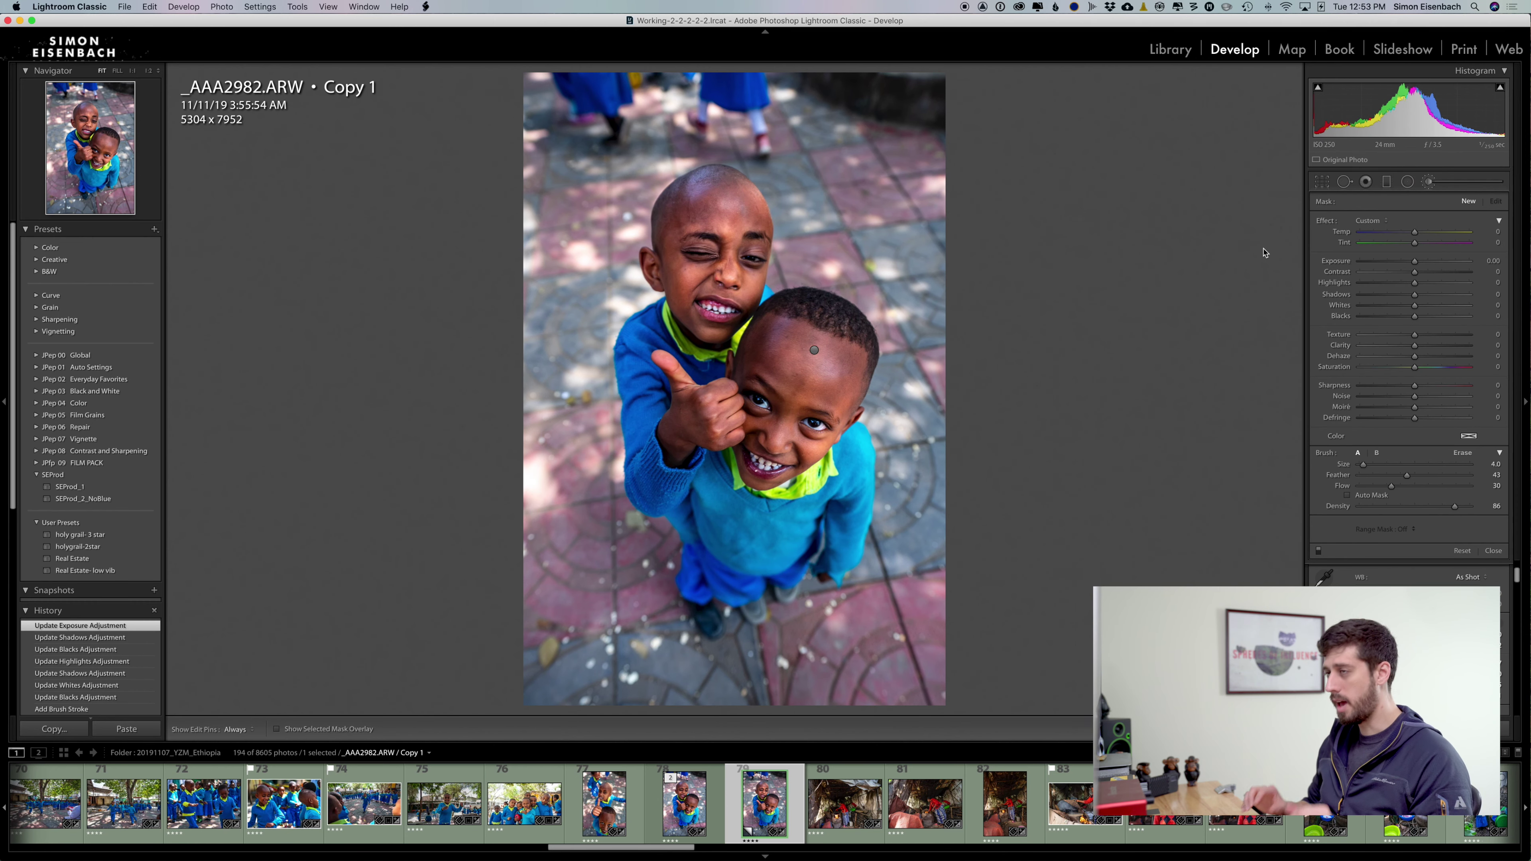
key(k)
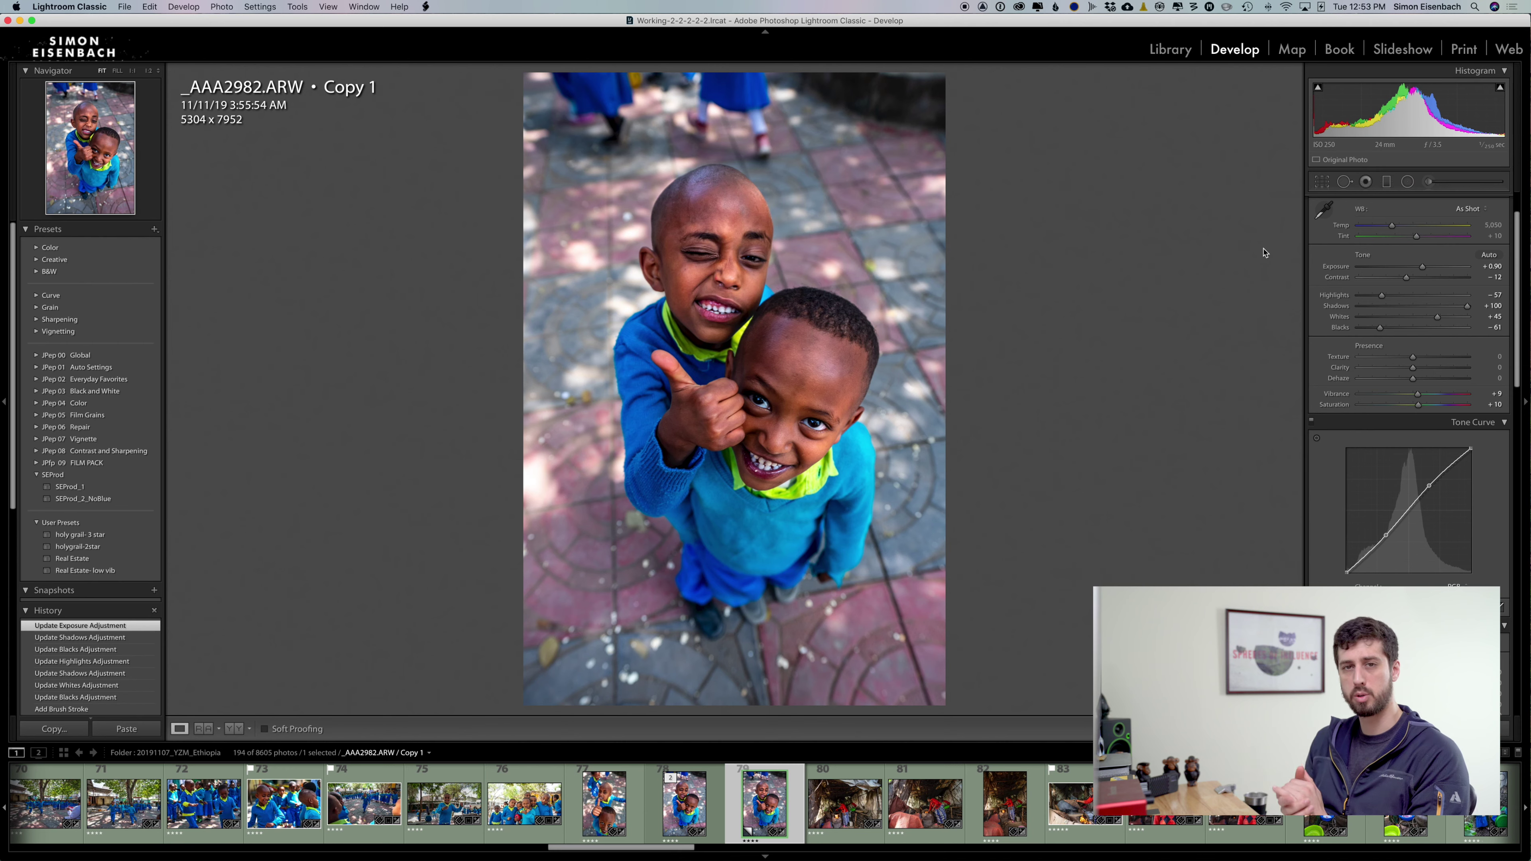
Step: View the edited copy enlarged in the Library, return to the grid and browse the four-star photos
key(e)
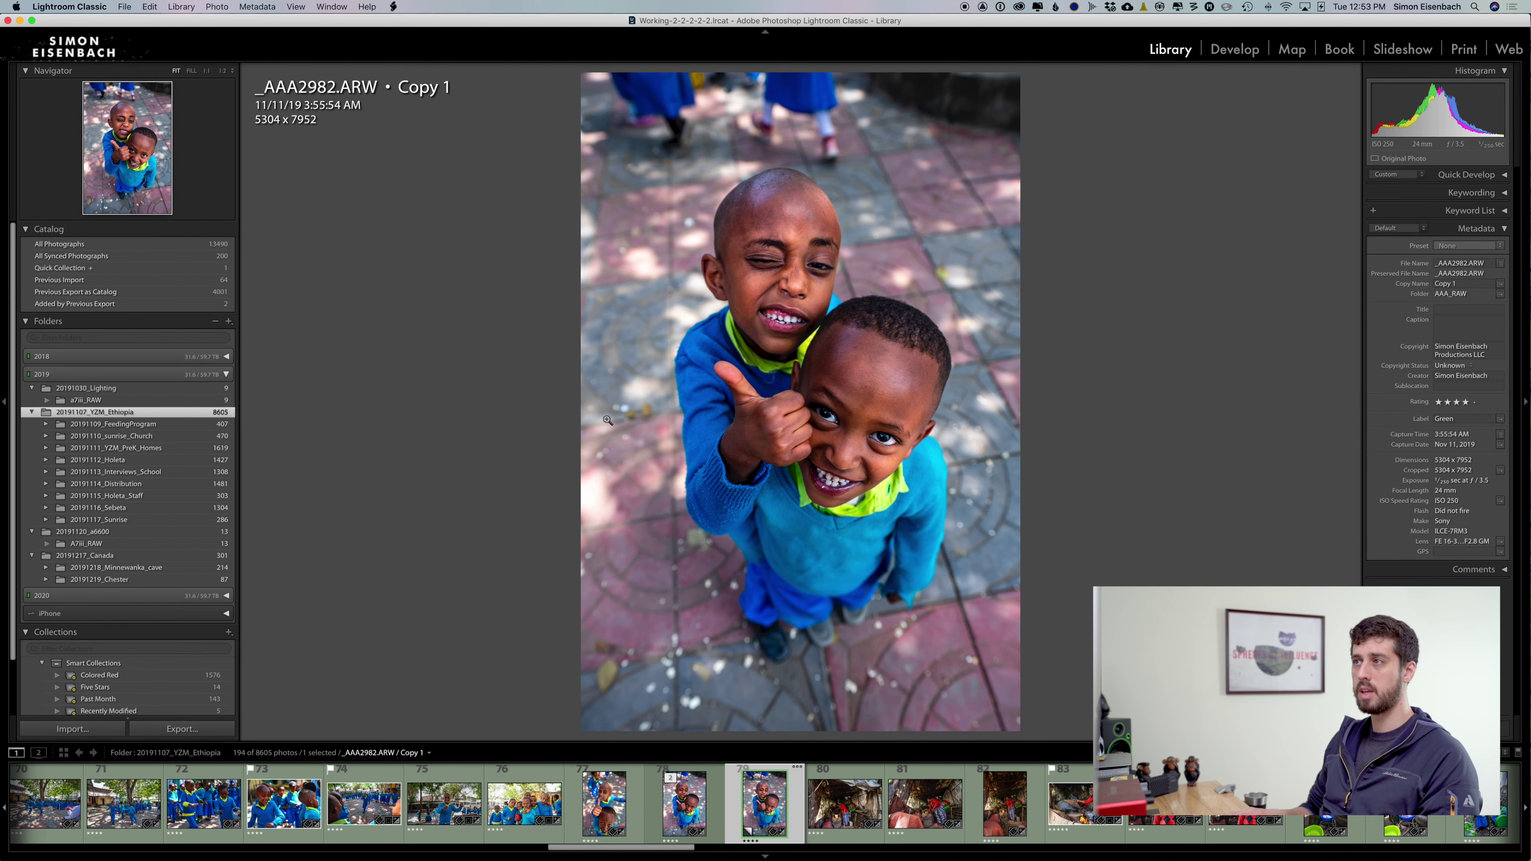
key(Right)
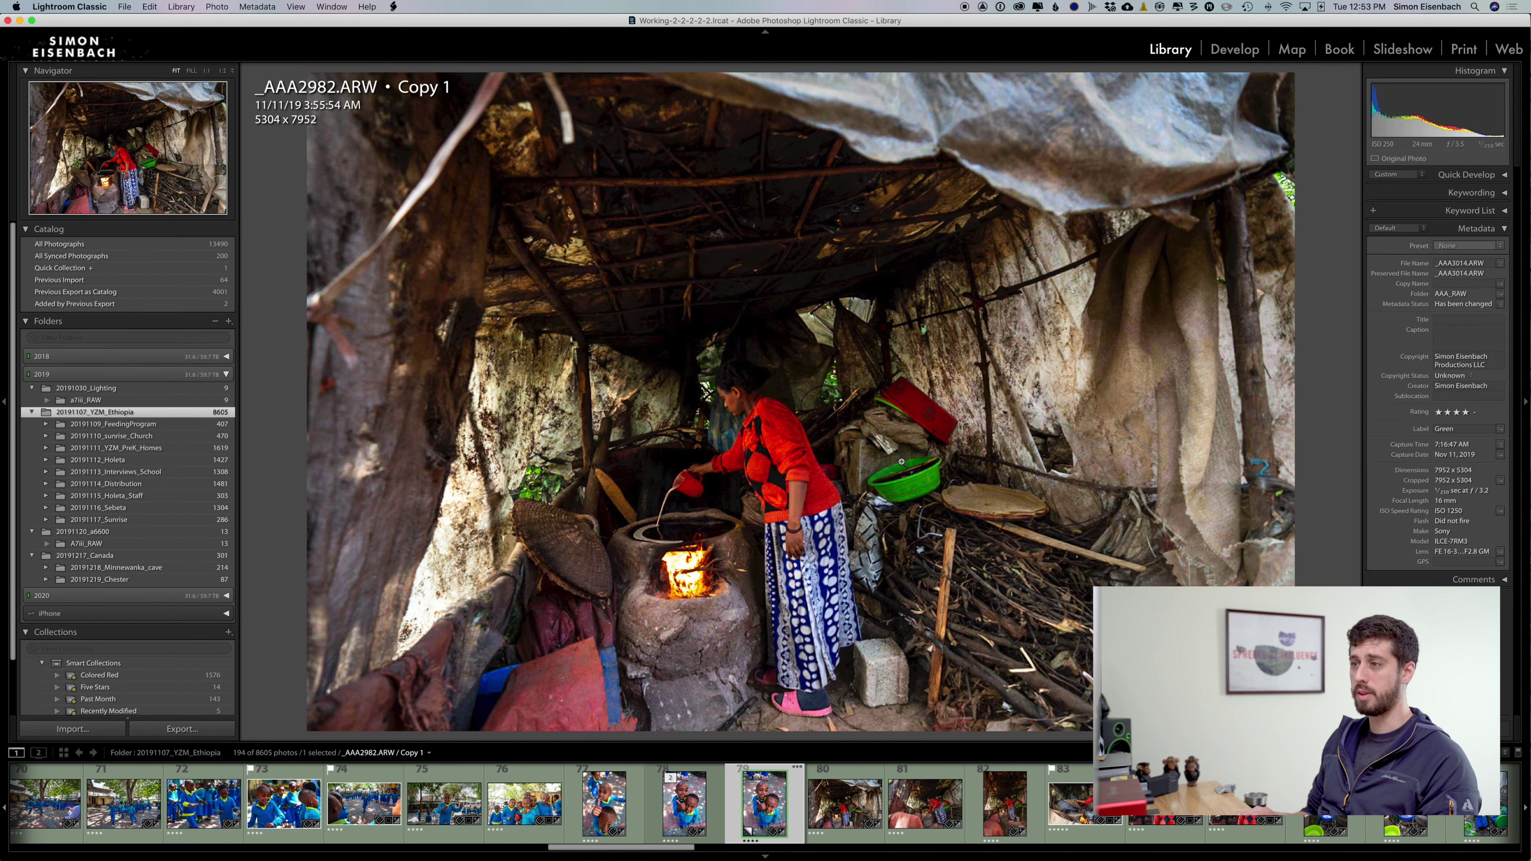
click(660, 814)
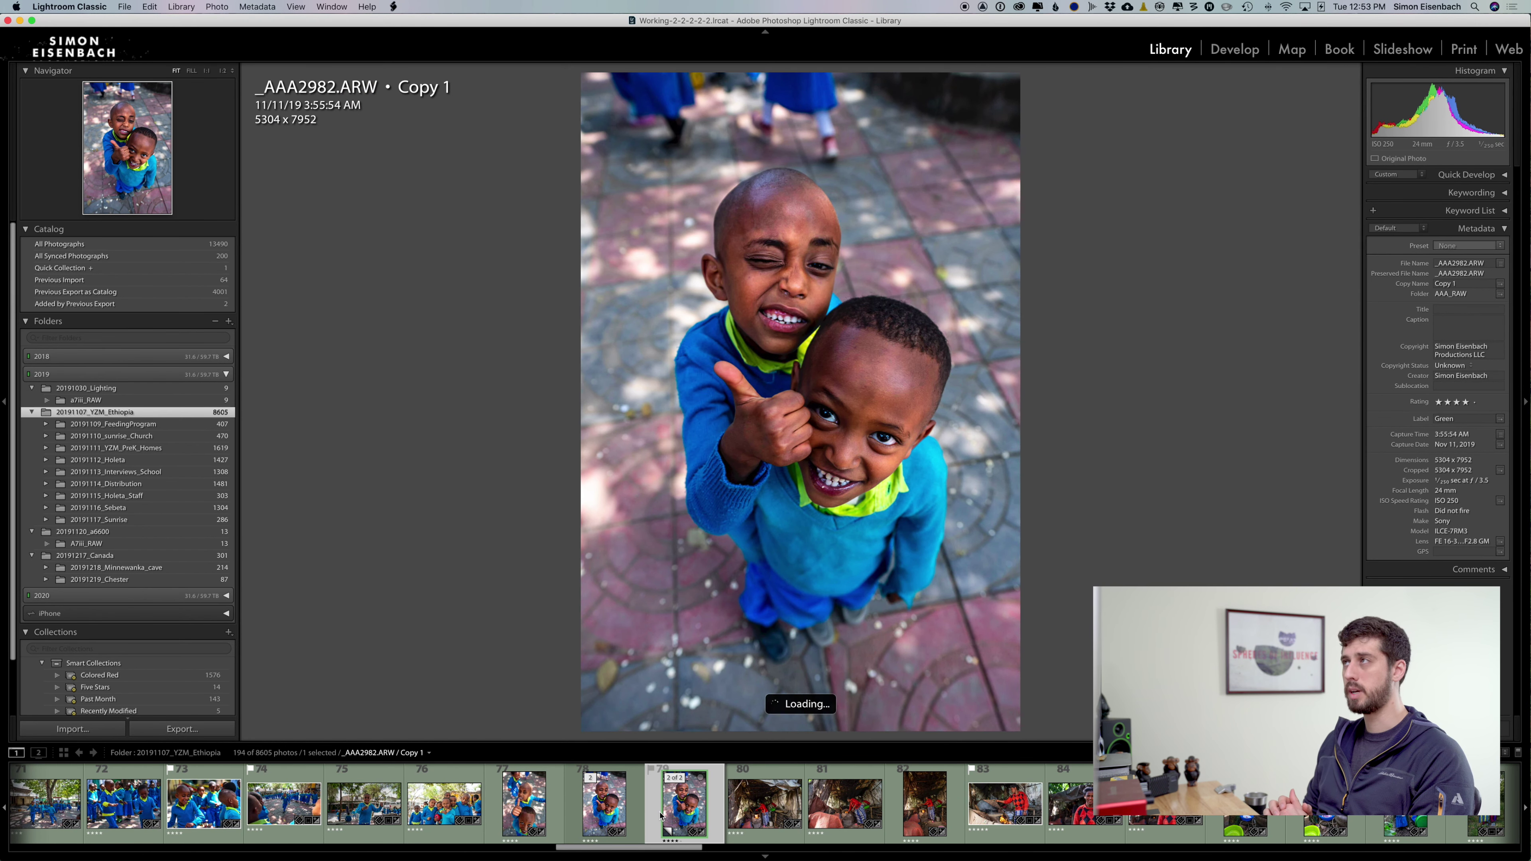
key(g)
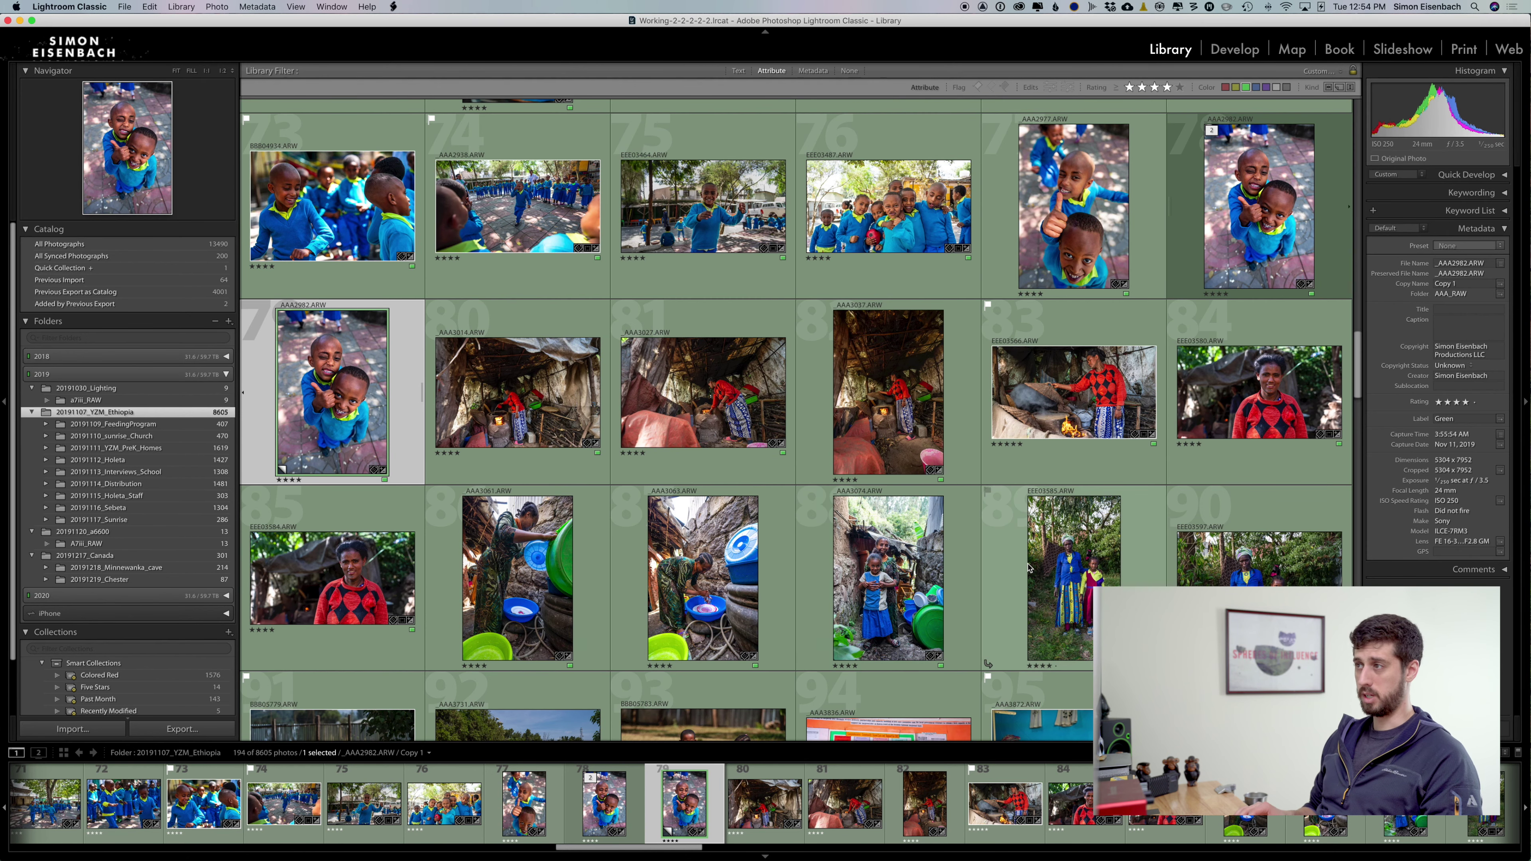
scroll(894, 569, down, 15)
scroll(860, 531, down, 20)
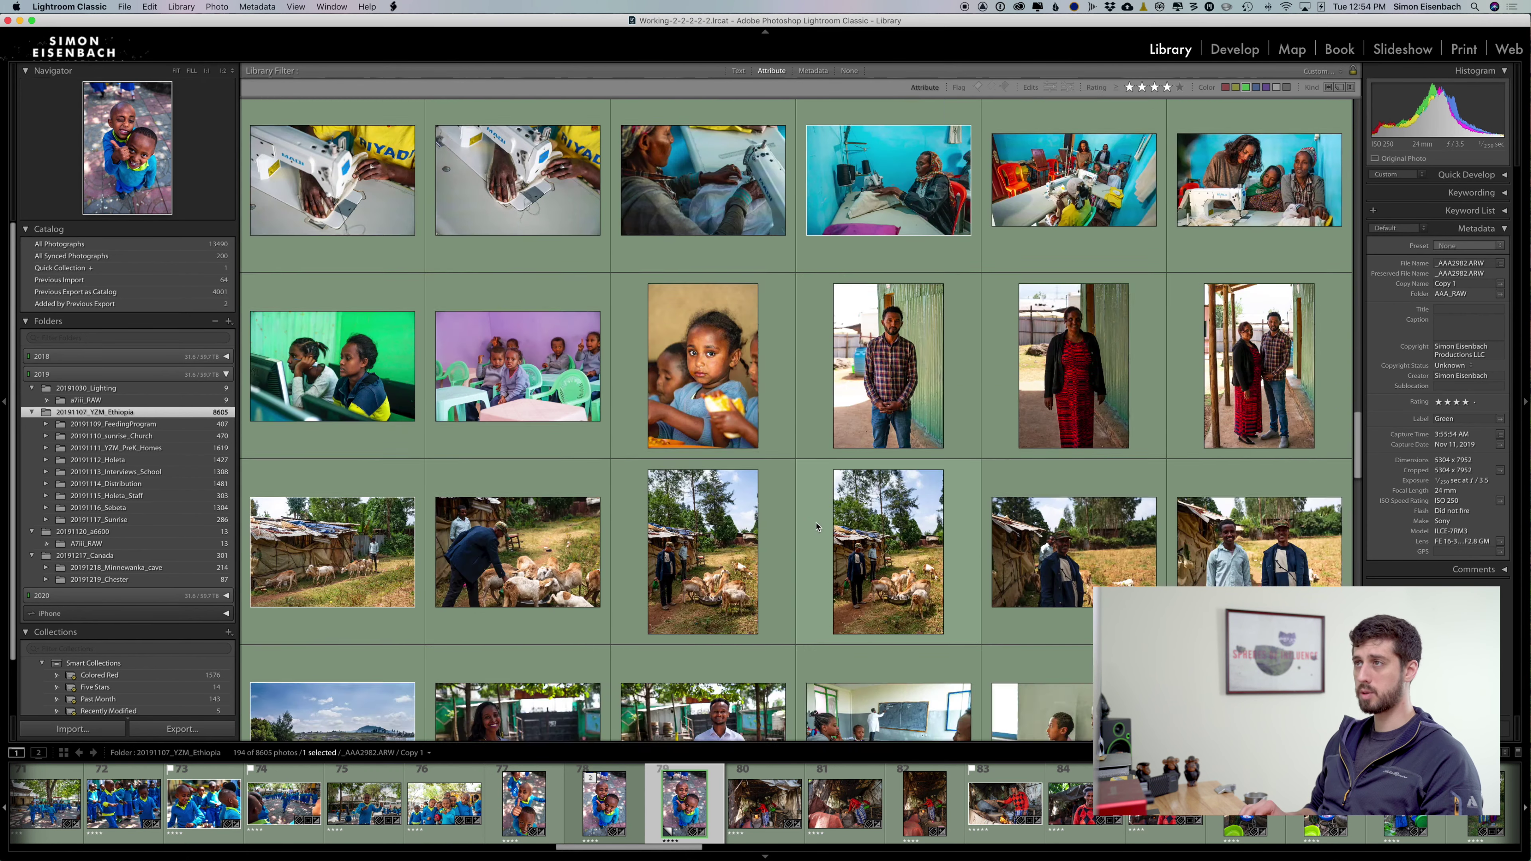
scroll(660, 477, down, 20)
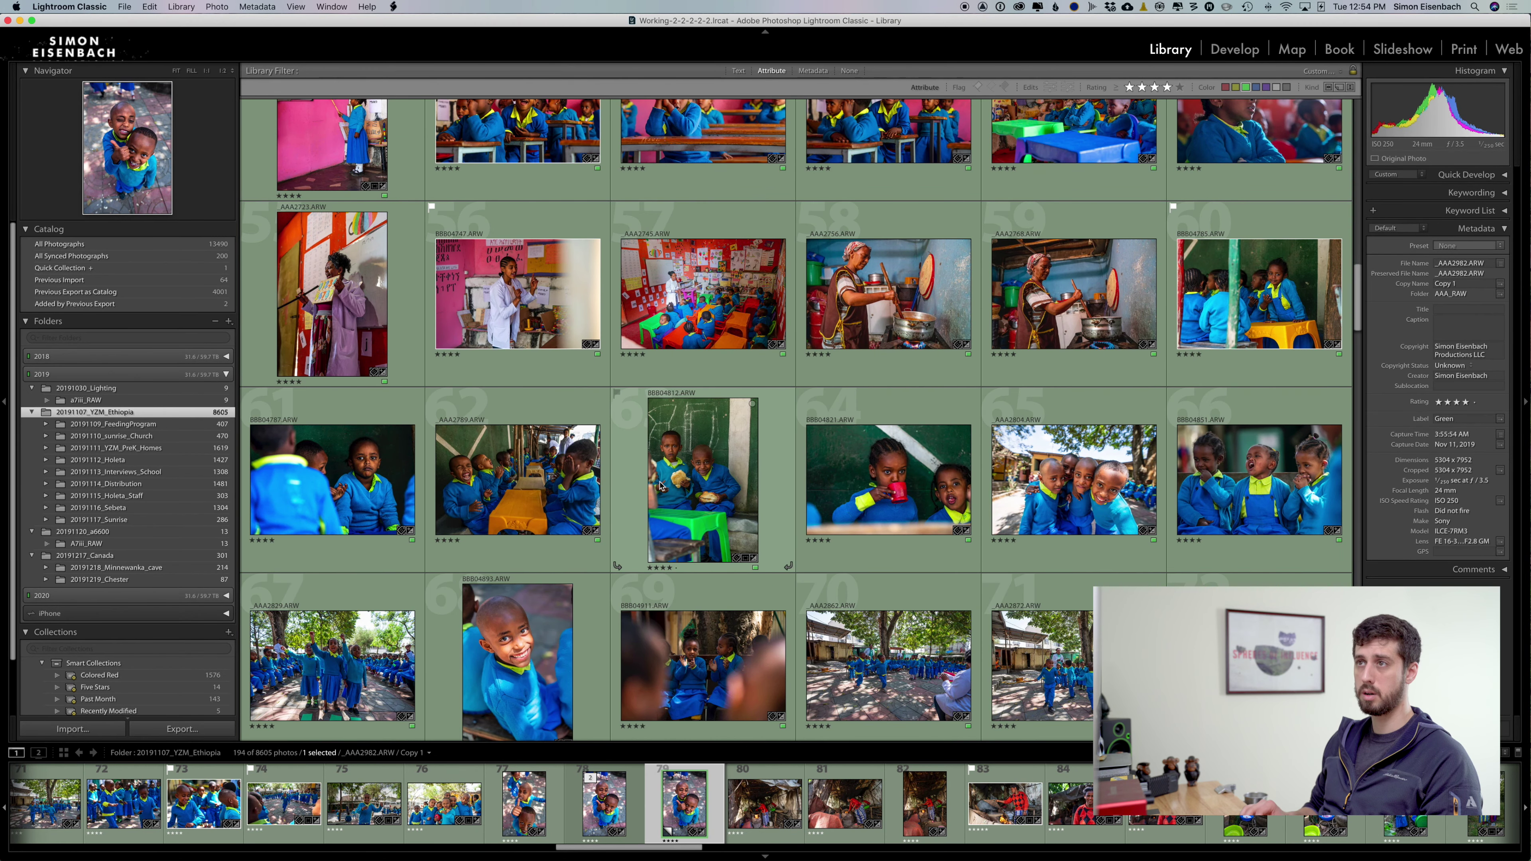
scroll(660, 488, down, 5)
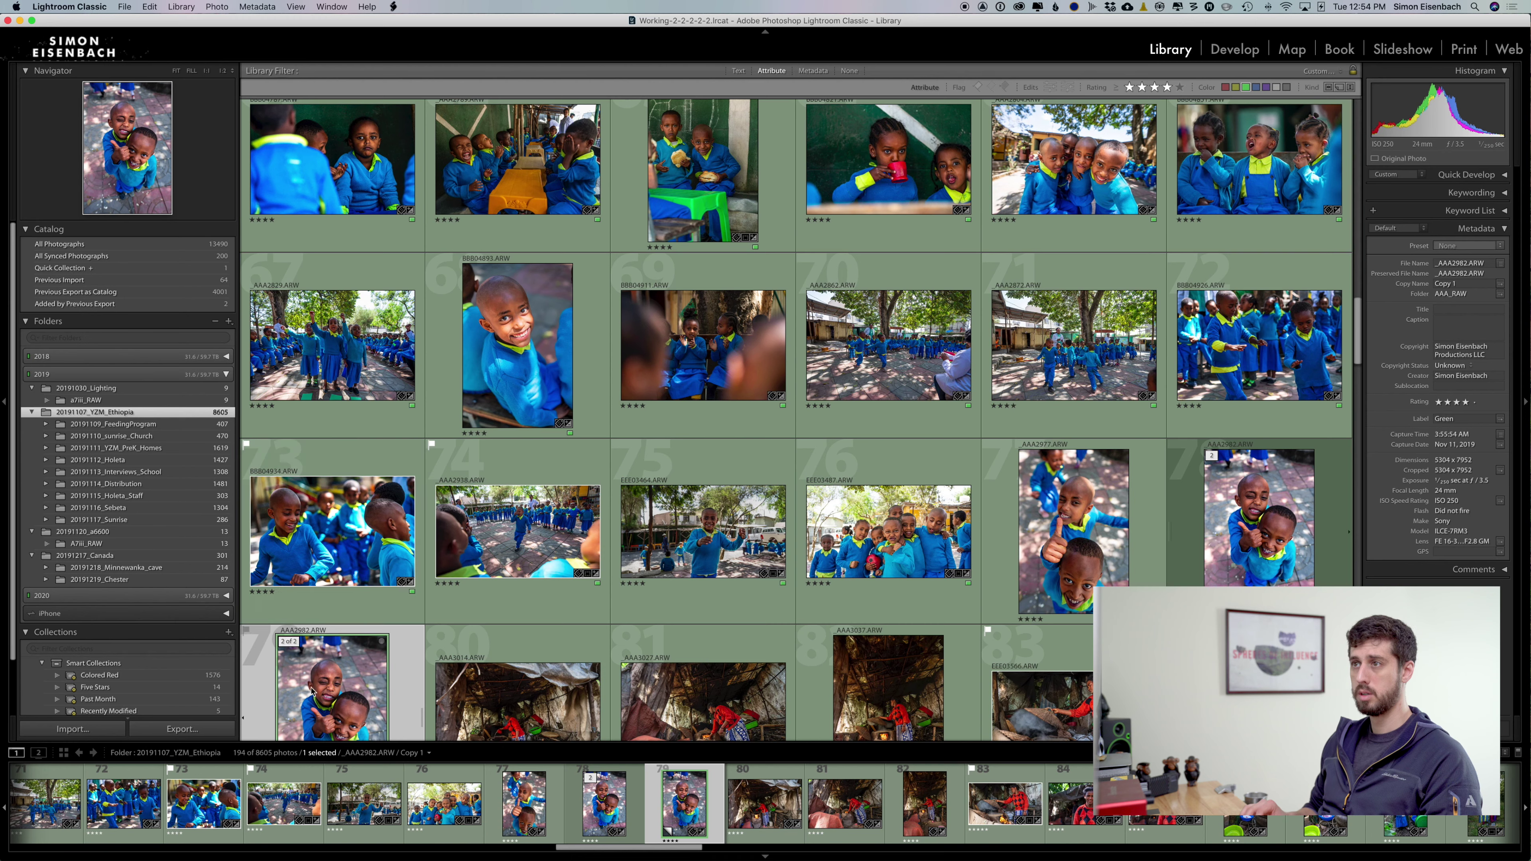
scroll(312, 684, down, 3)
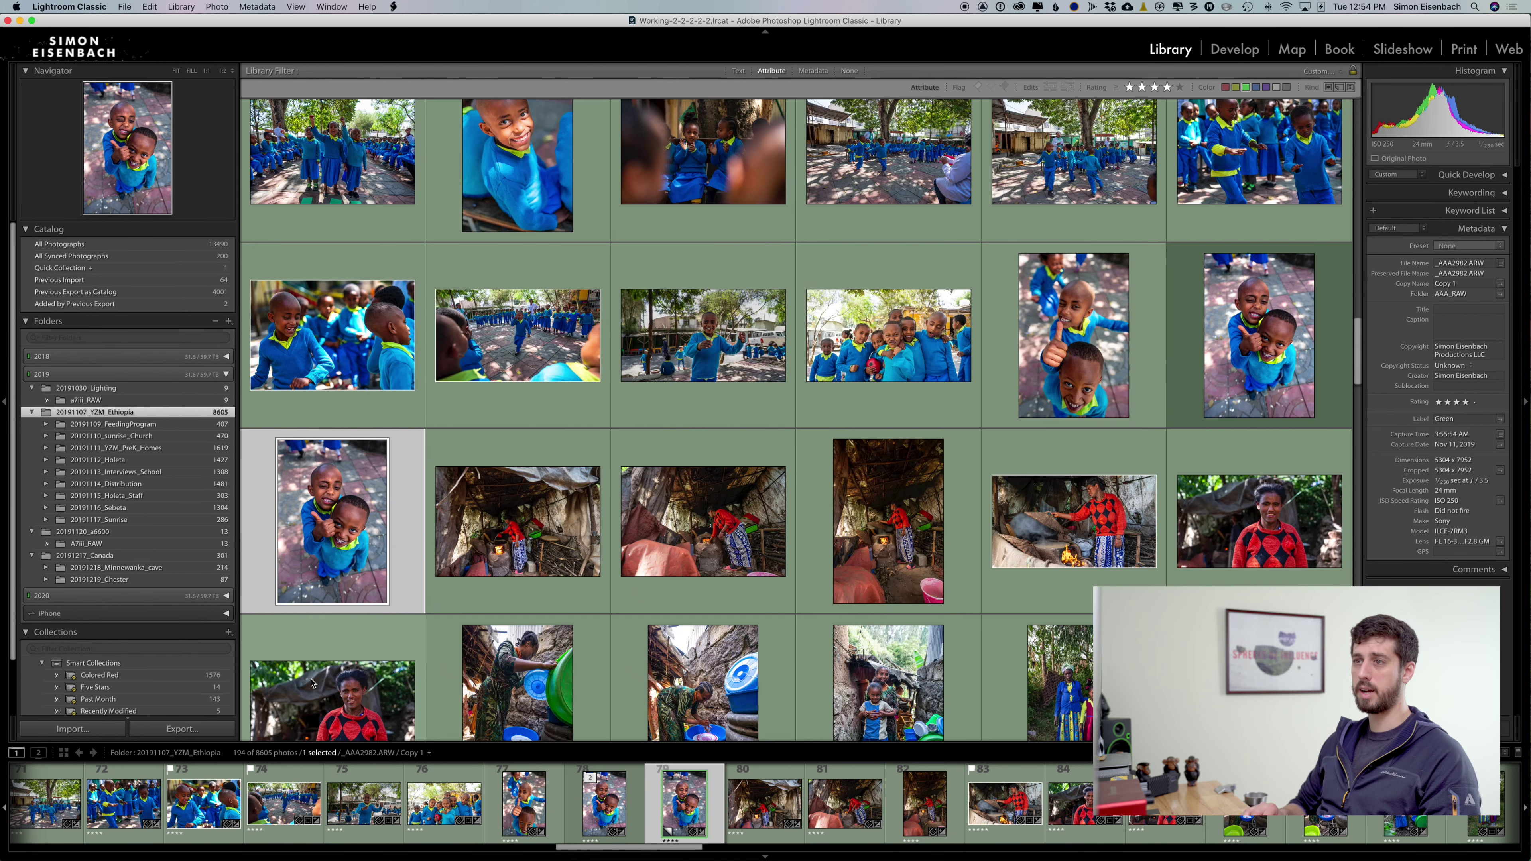
Step: Open the export settings for the selected virtual copy and apply the Website user preset
click(186, 731)
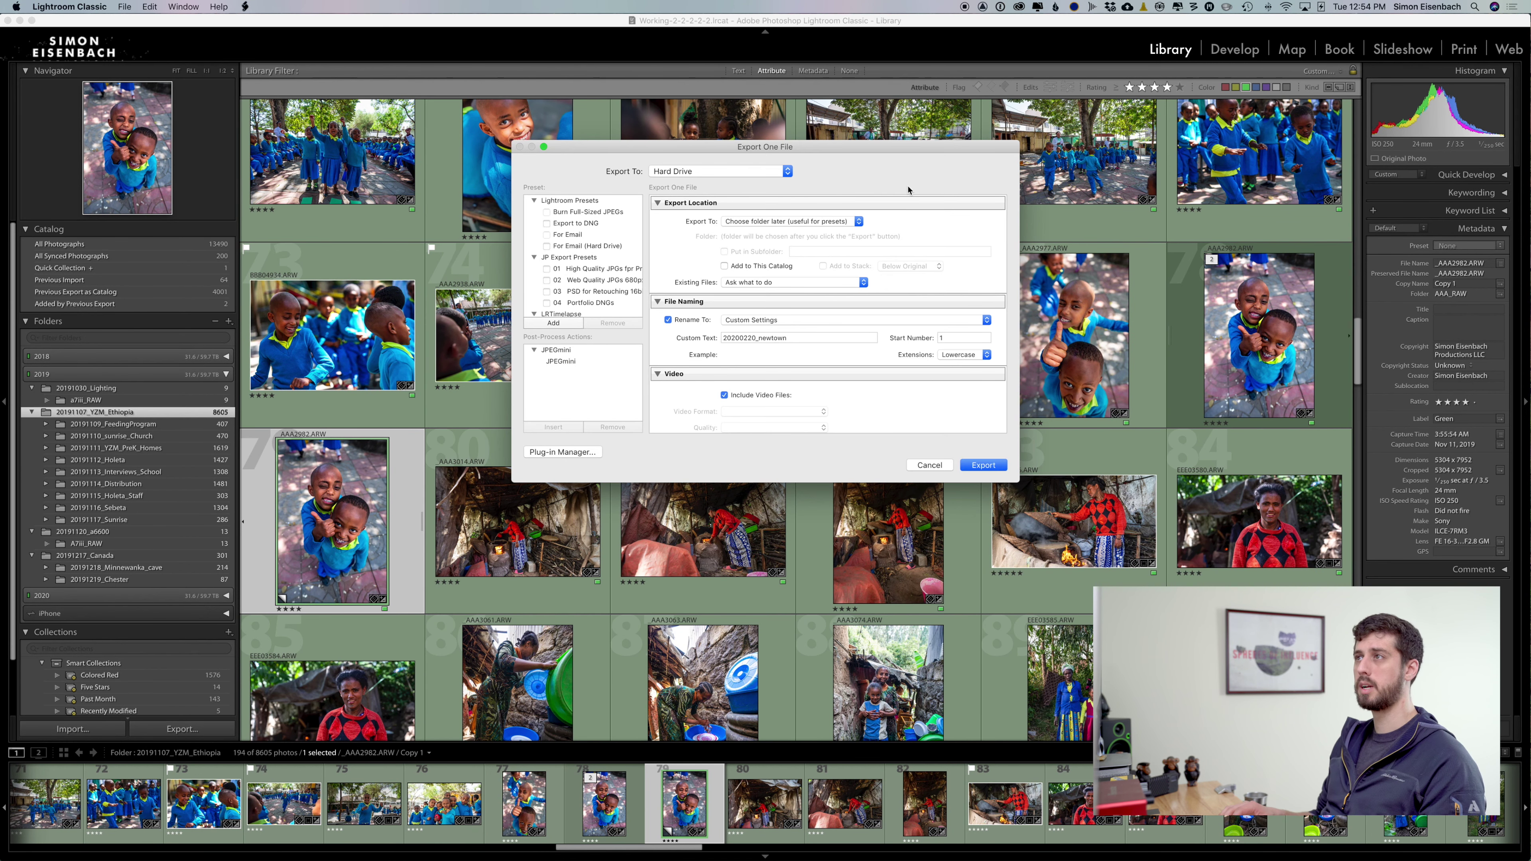
scroll(572, 310, down, 10)
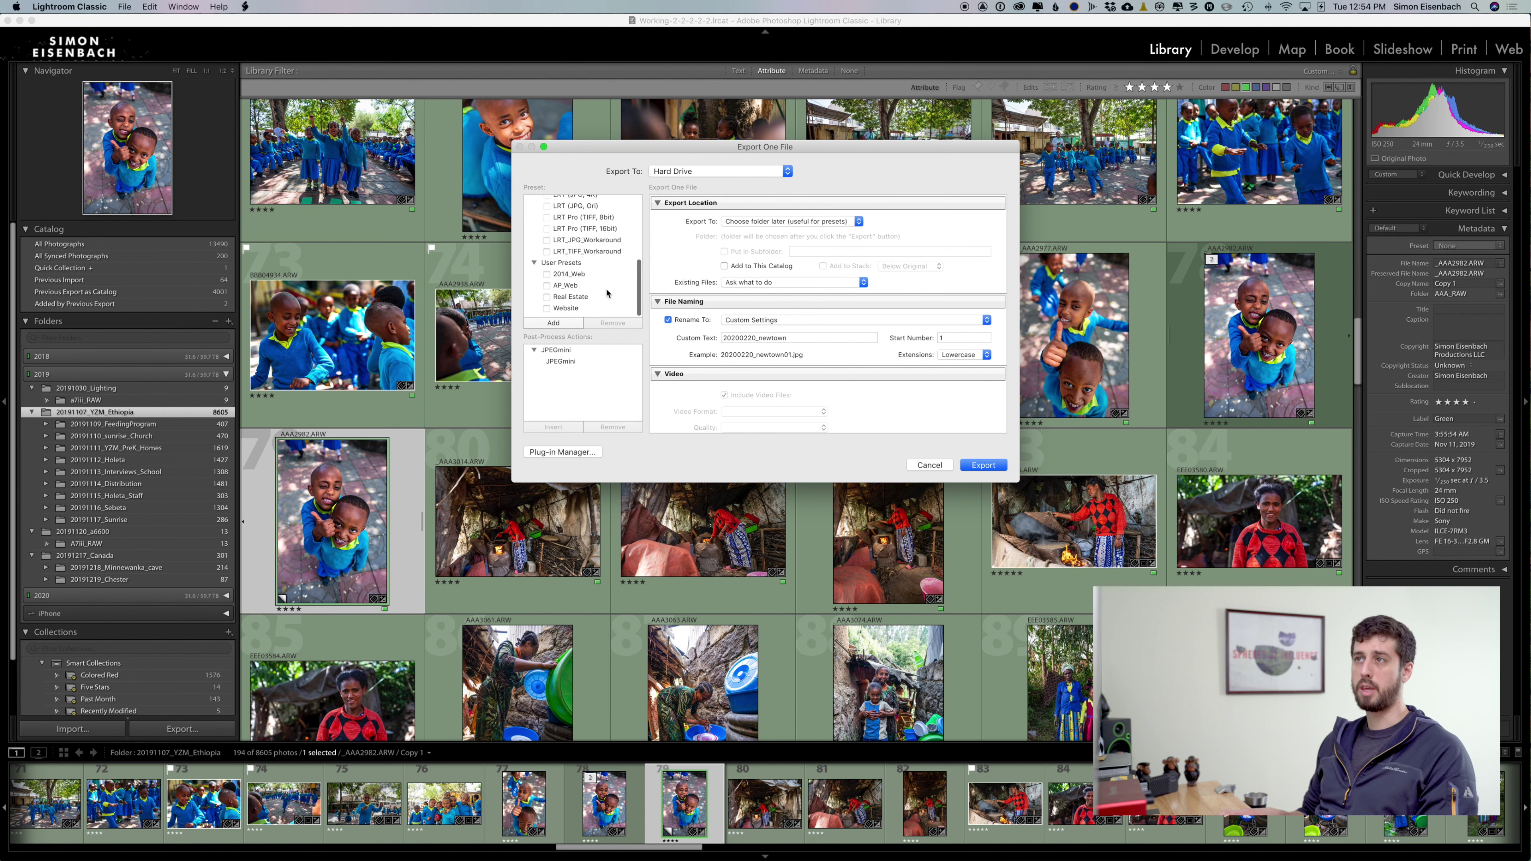
click(573, 311)
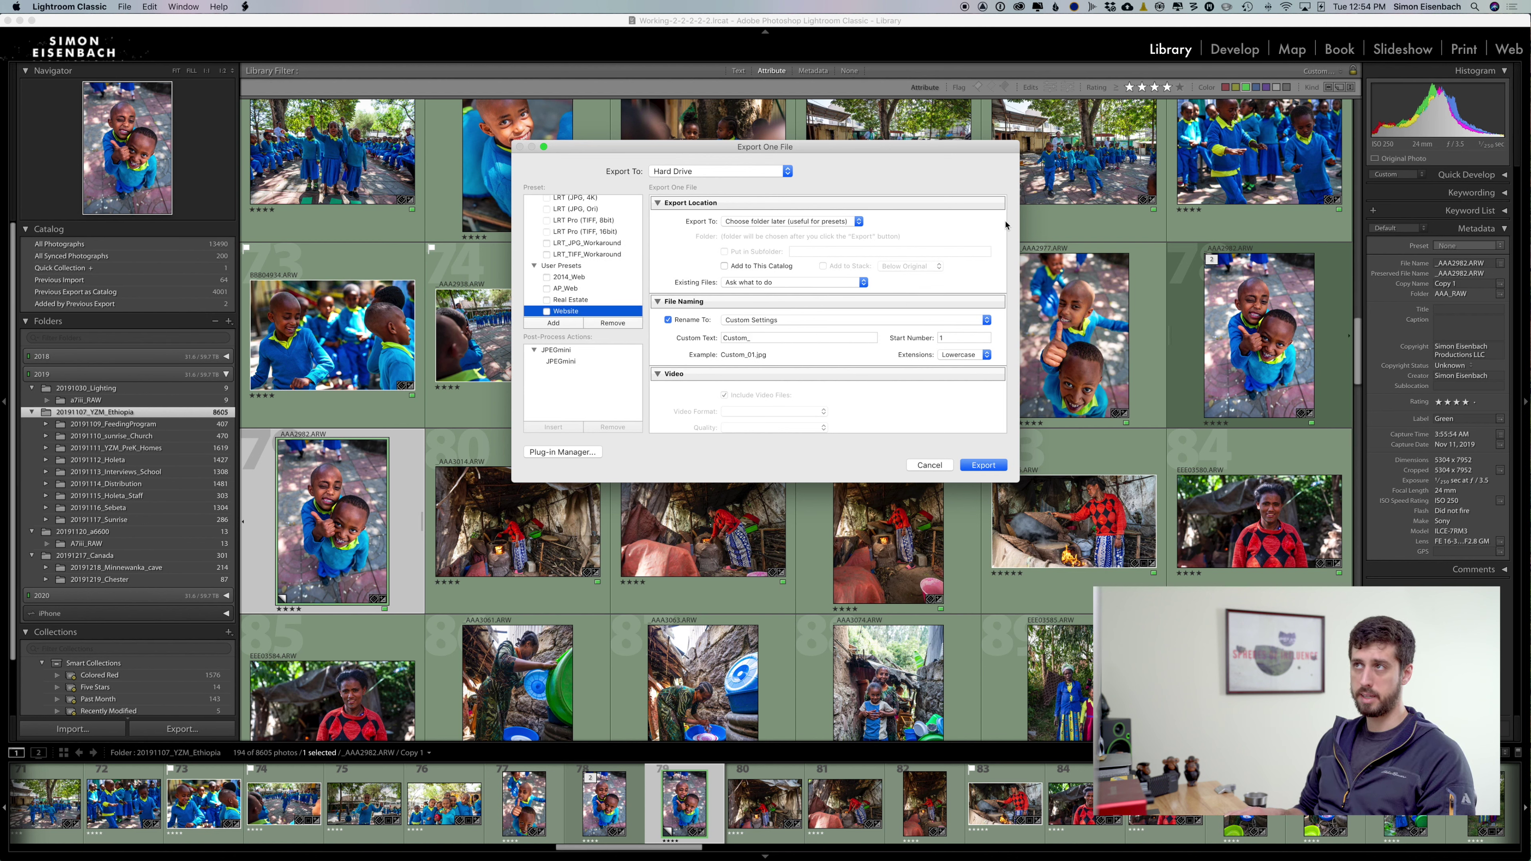
Step: Set the export file naming's custom text to schoolyard_
click(783, 337)
click(783, 337)
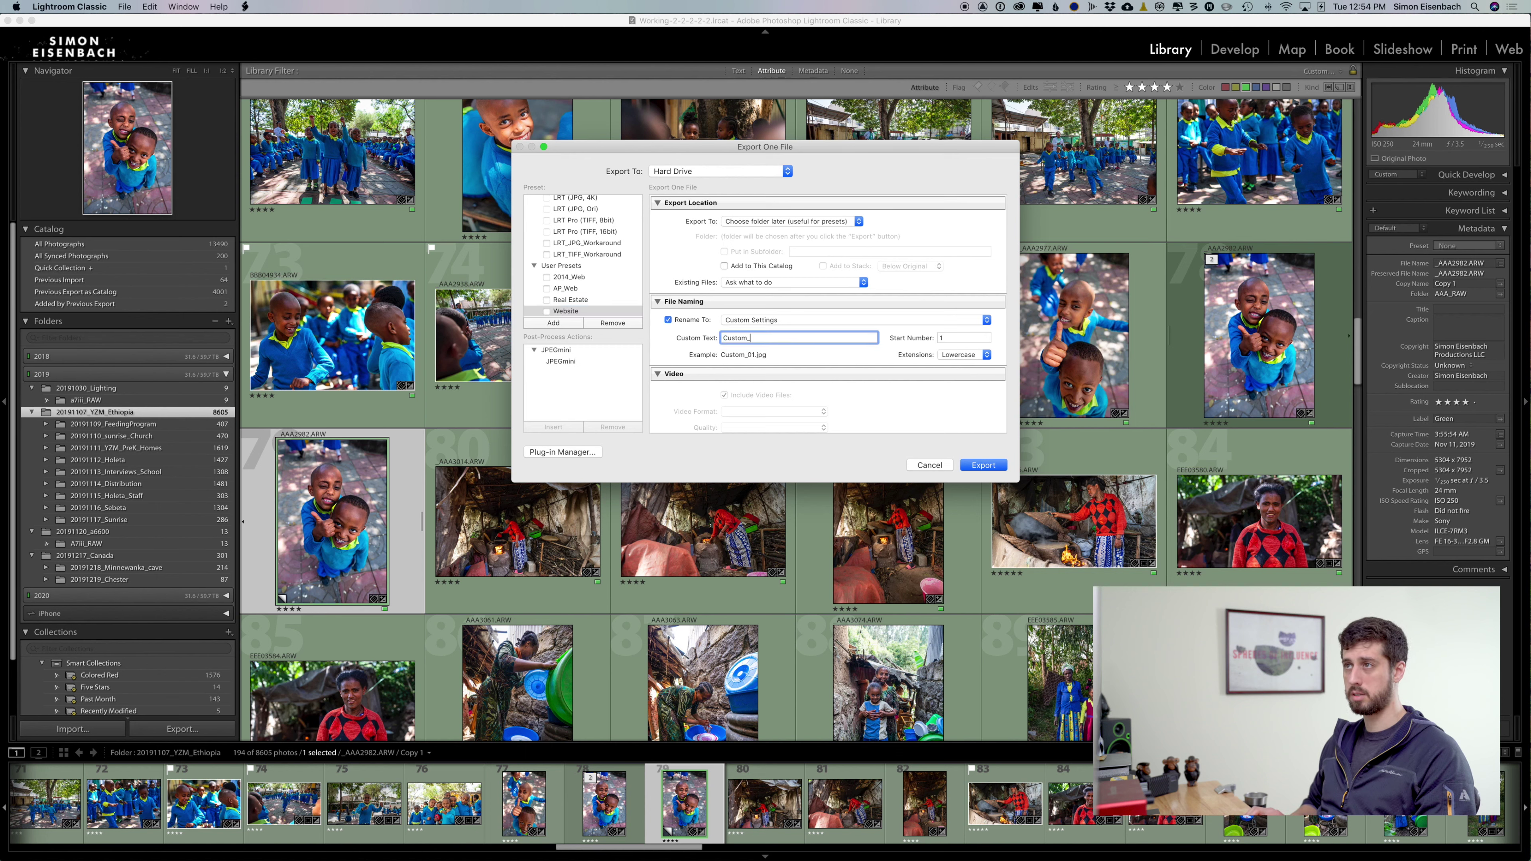
key(BackSpace)
key(BackSpace)
key(BackSpace)
key(BackSpace)
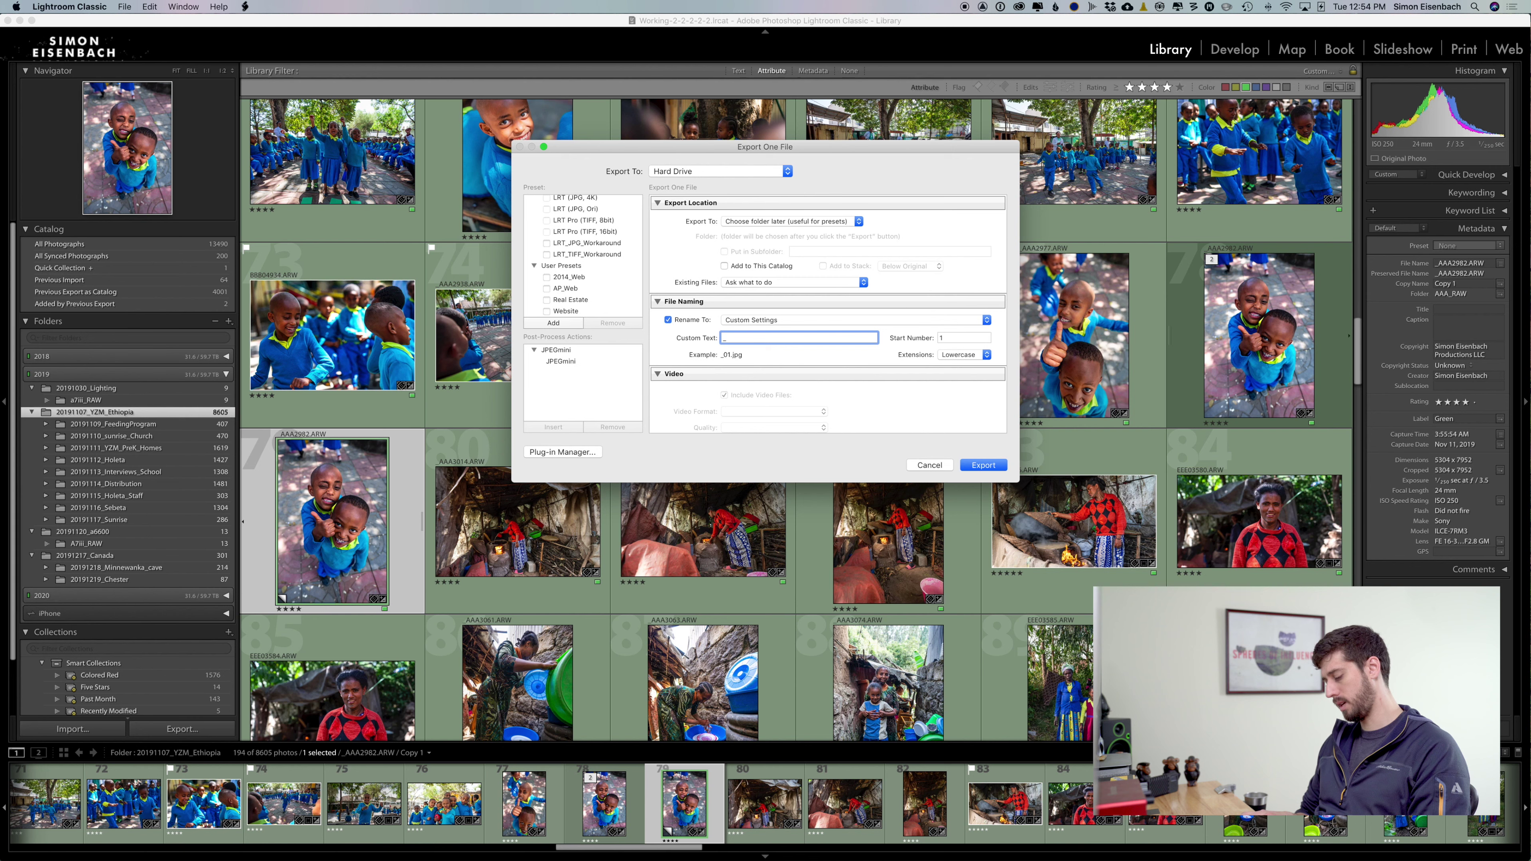
text(schio)
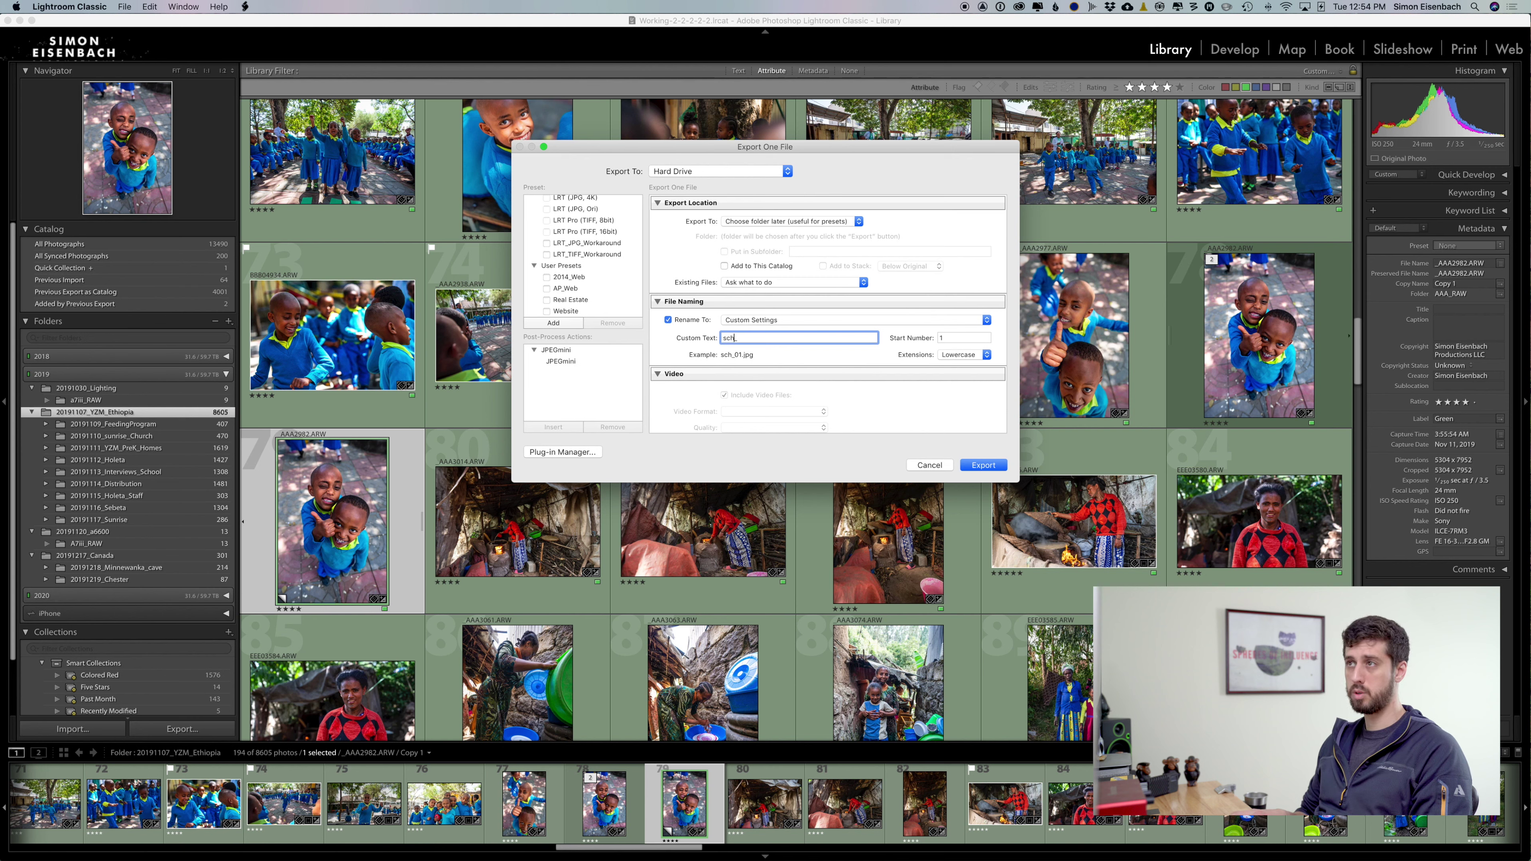
text(lyard_)
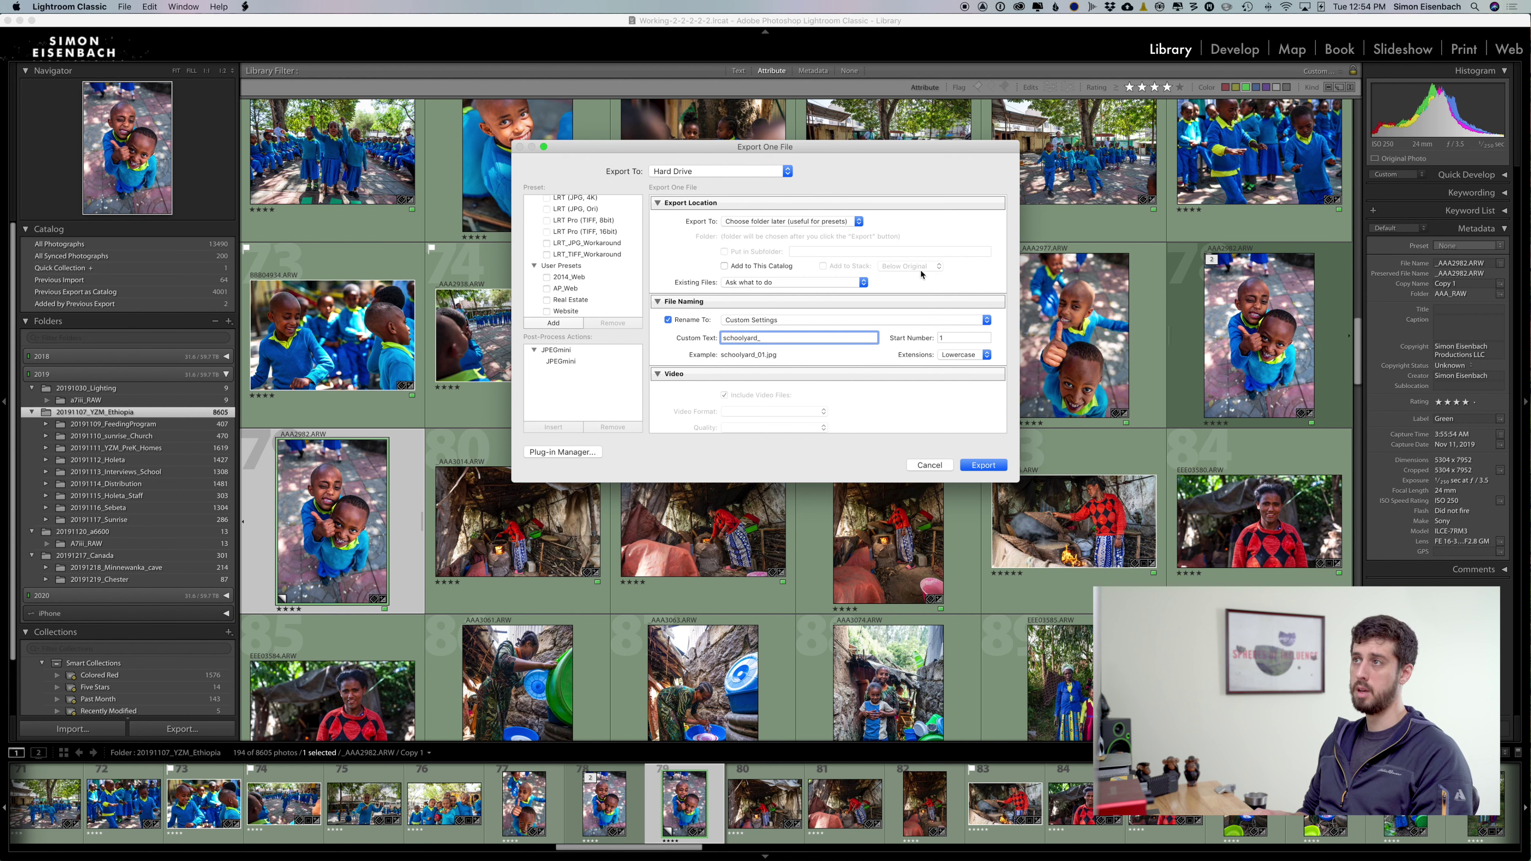
Step: Add the JPEGmini post-process action to the export
scroll(892, 347, down, 3)
scroll(893, 347, down, 2)
scroll(895, 341, down, 4)
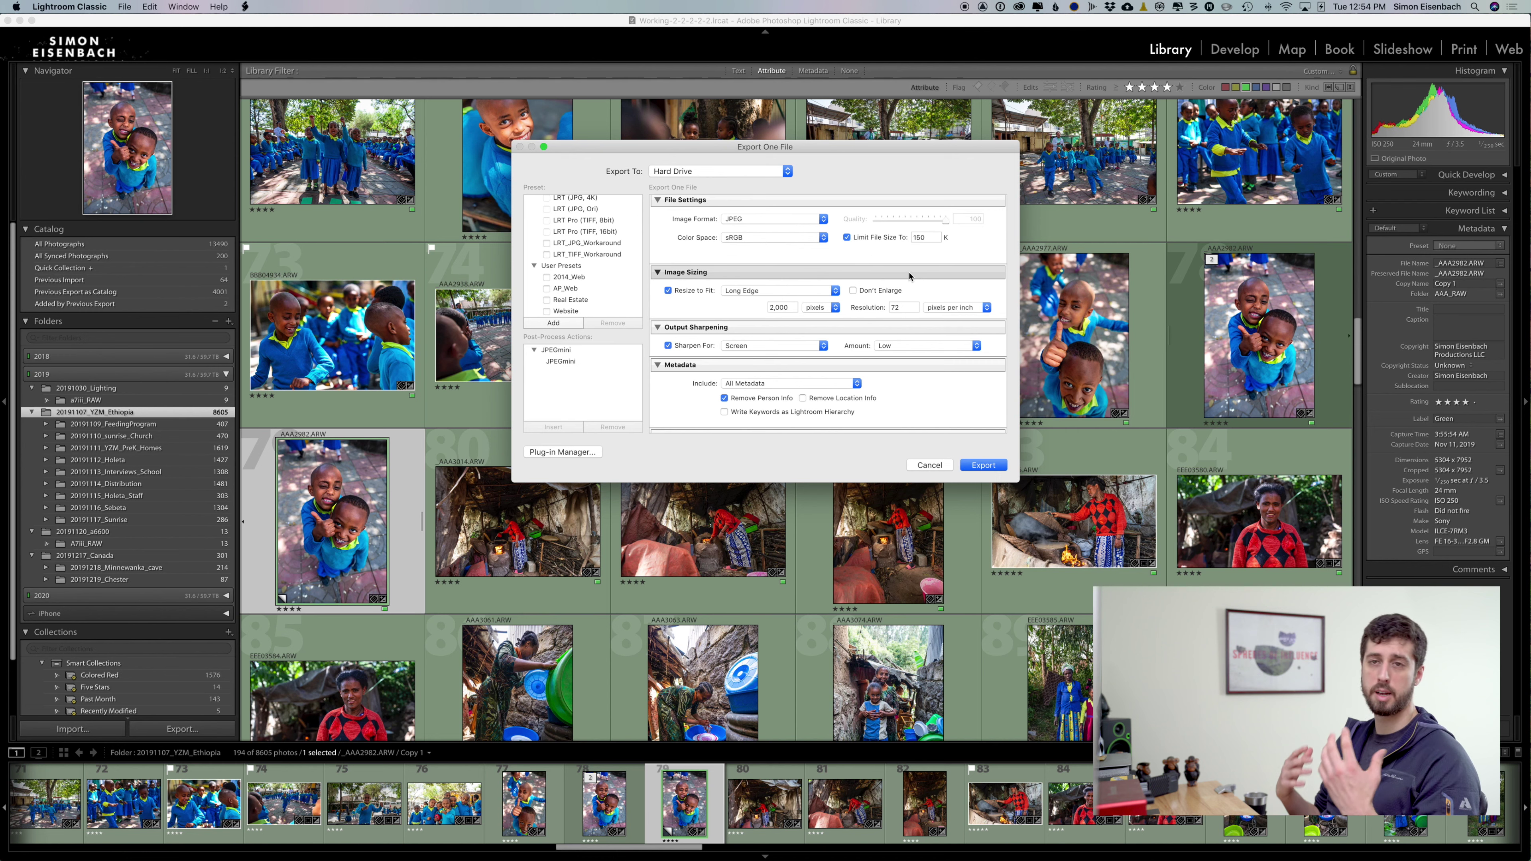
scroll(910, 276, down, 1)
click(565, 361)
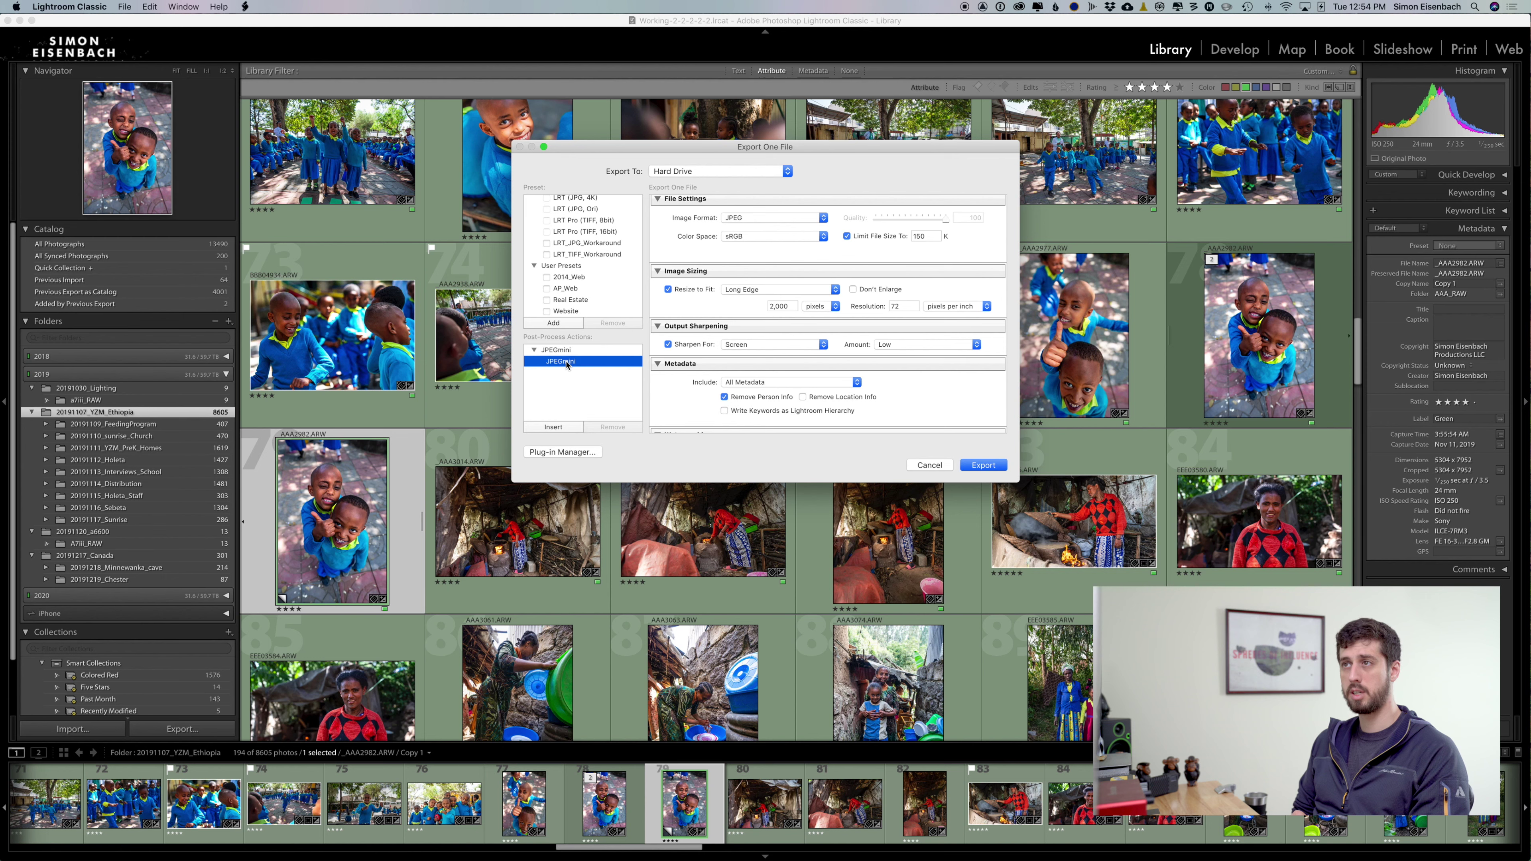
click(554, 427)
scroll(923, 344, down, 5)
Step: Check the image sizing, file, sharpening and metadata settings and start the export of the virtual copy
scroll(923, 346, up, 5)
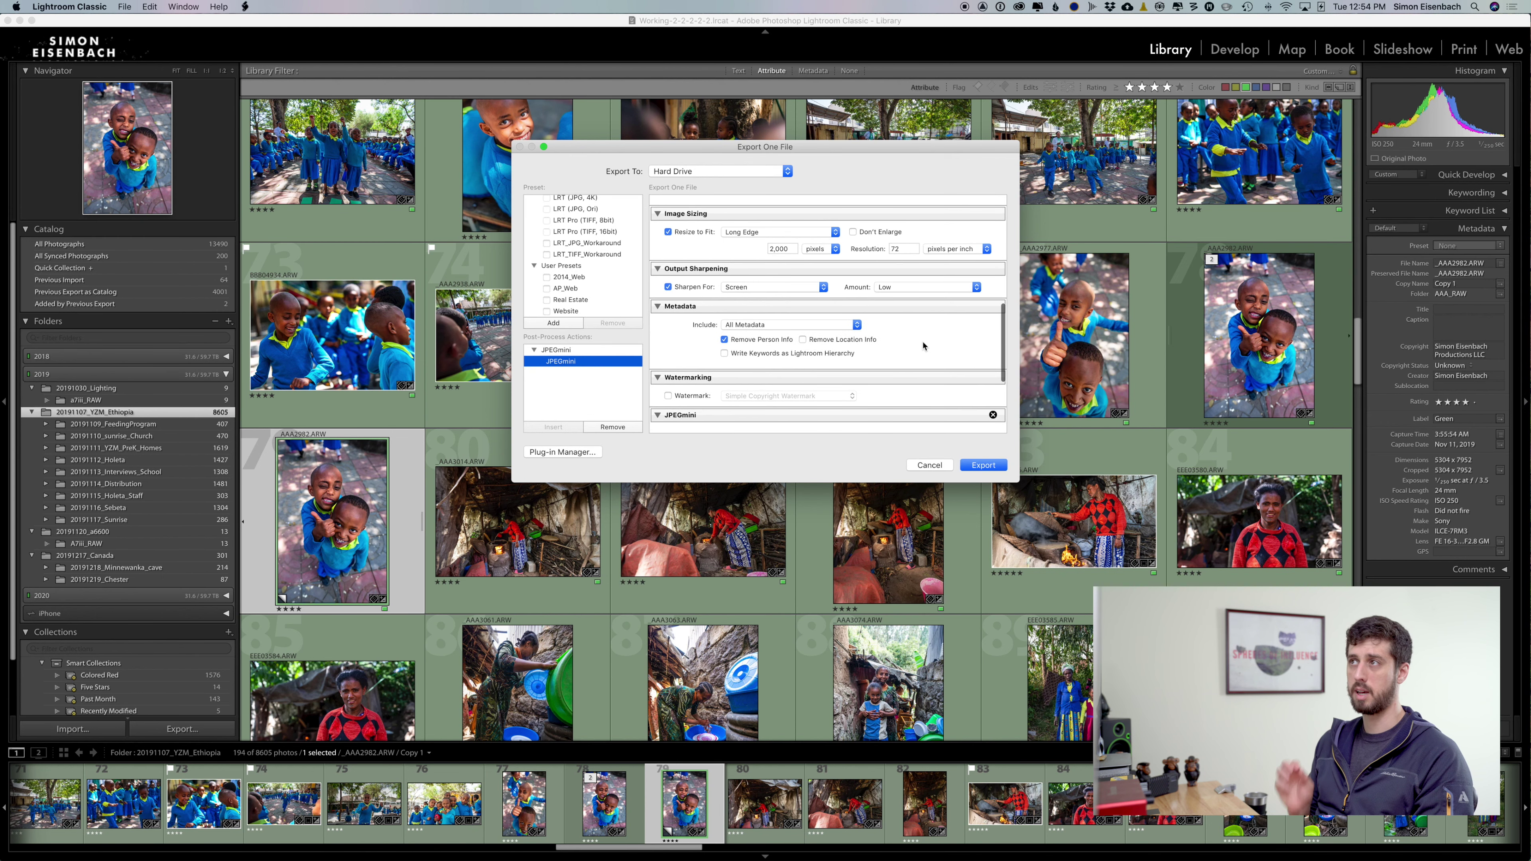
scroll(923, 345, up, 3)
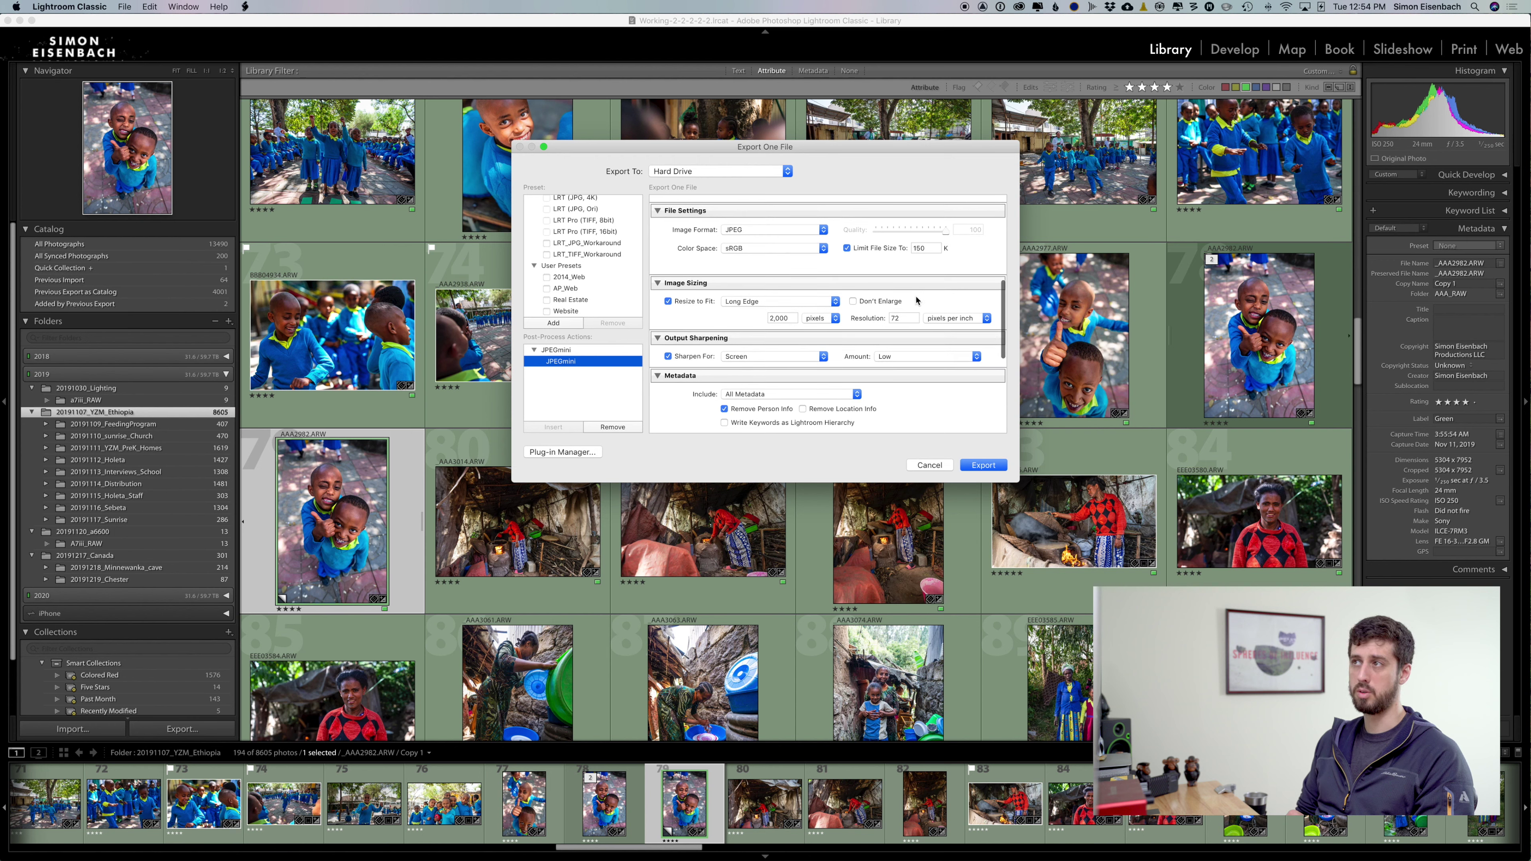
scroll(917, 301, down, 1)
scroll(916, 301, down, 2)
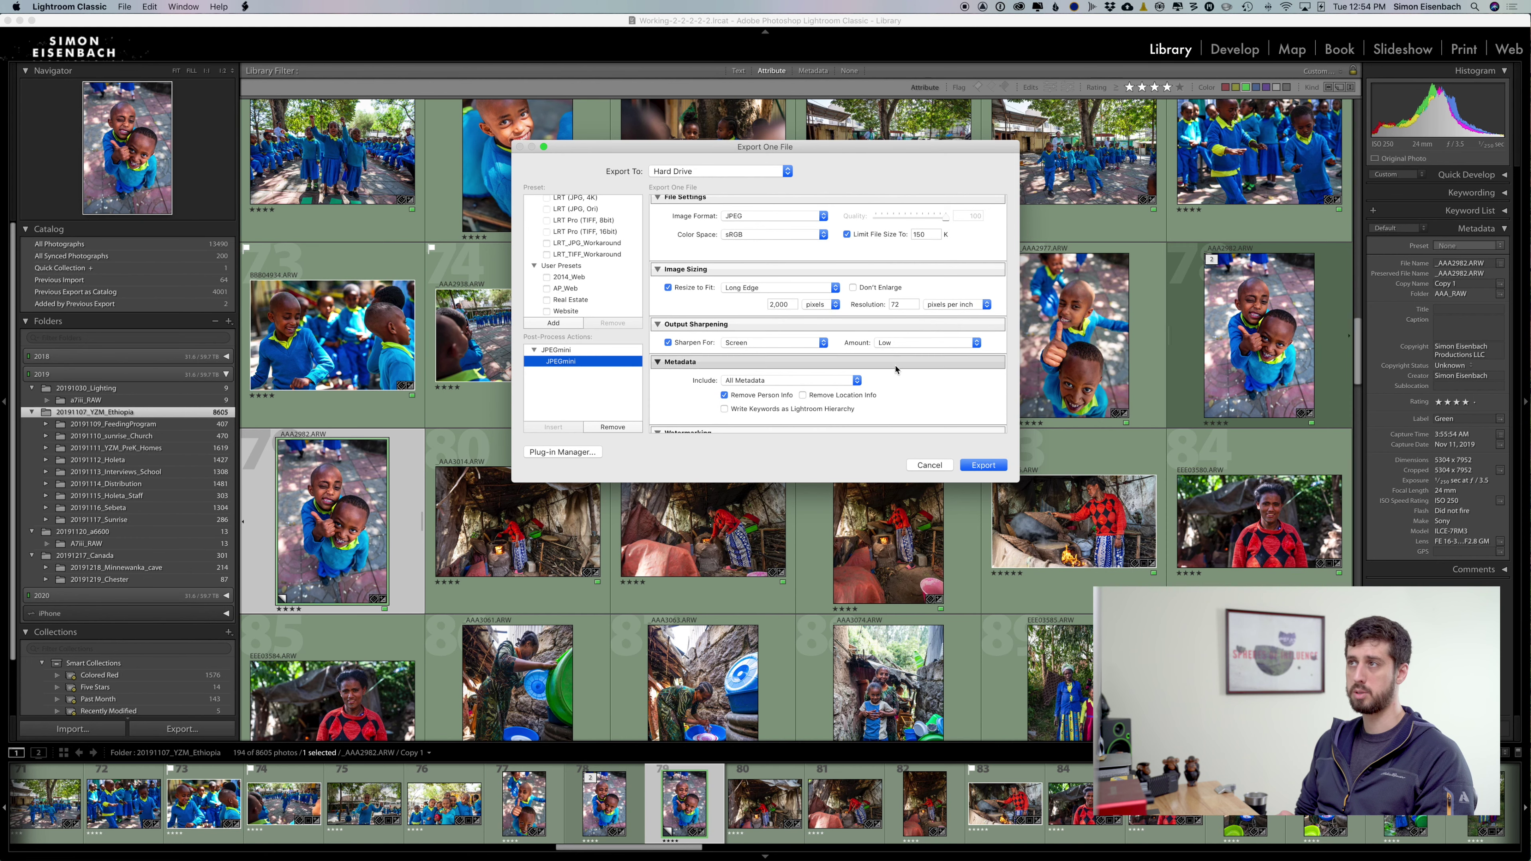
scroll(913, 301, down, 10)
click(983, 465)
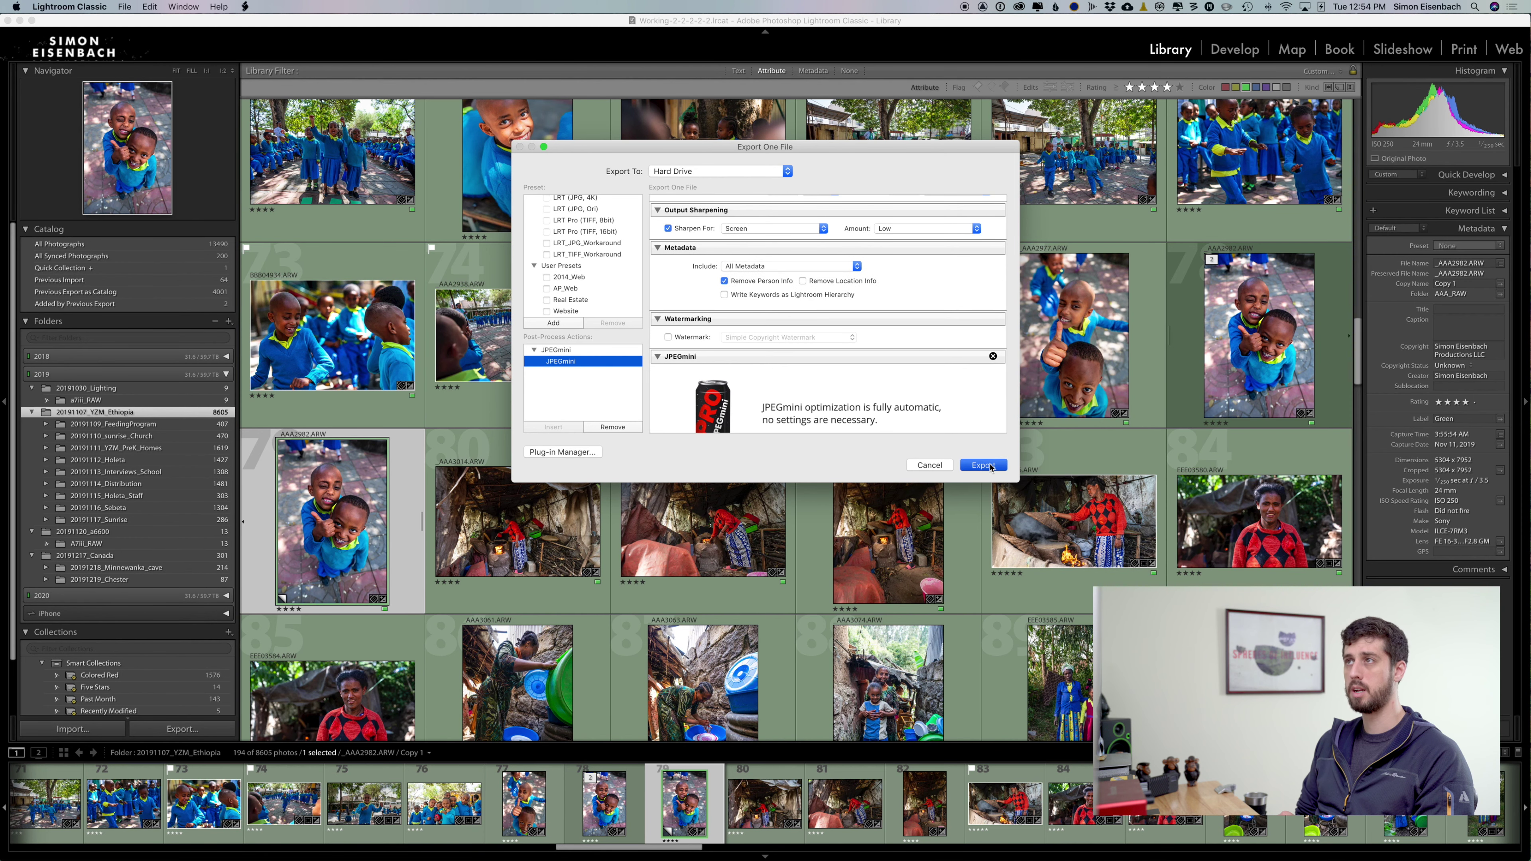
Step: Browse to the _SEP Photos folder in Dropbox for the export destination
click(742, 171)
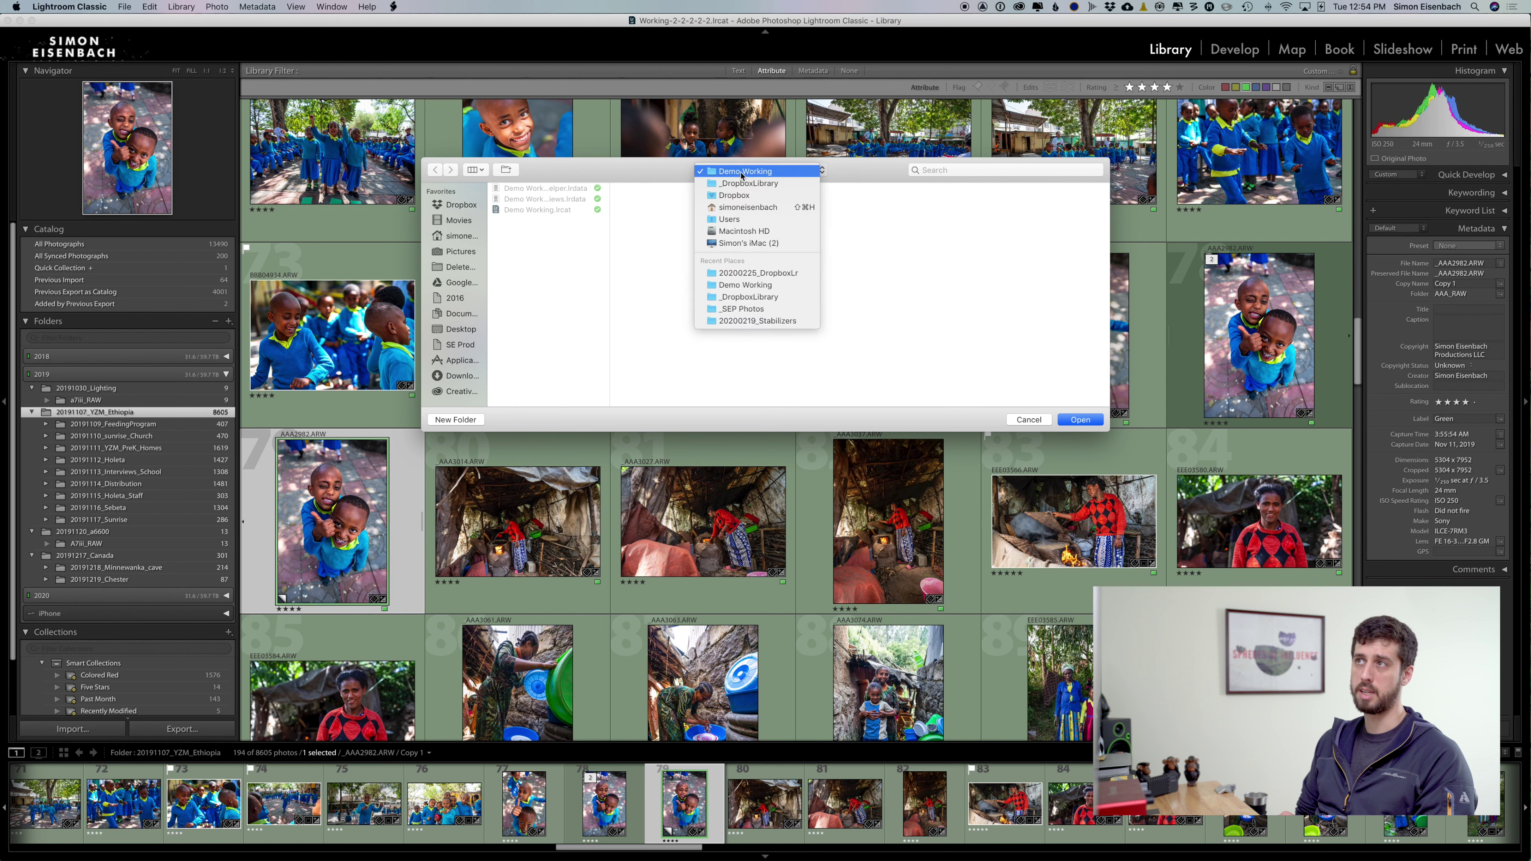
click(735, 196)
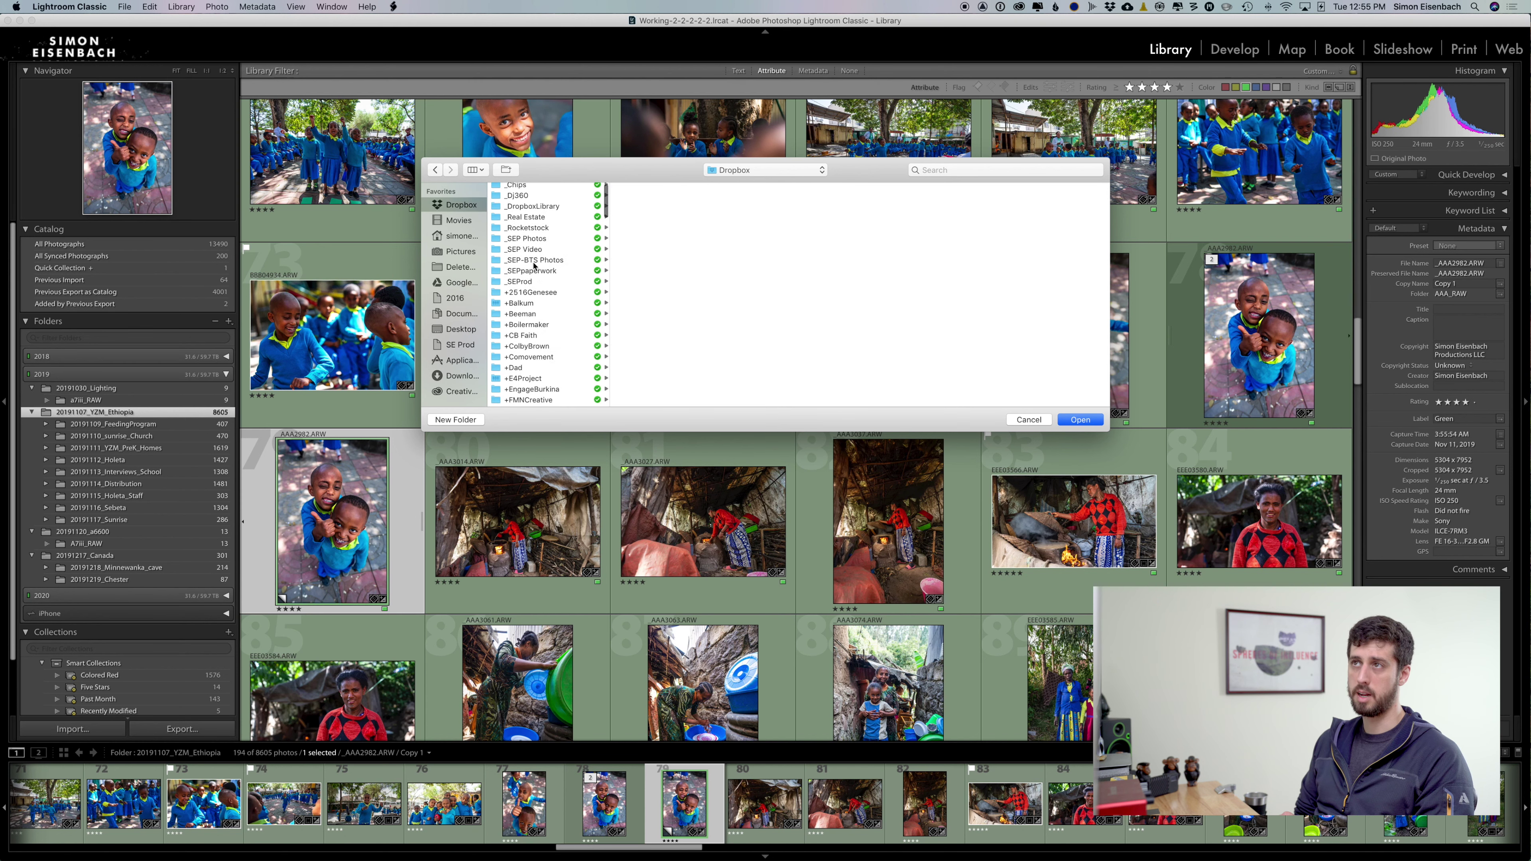
click(527, 238)
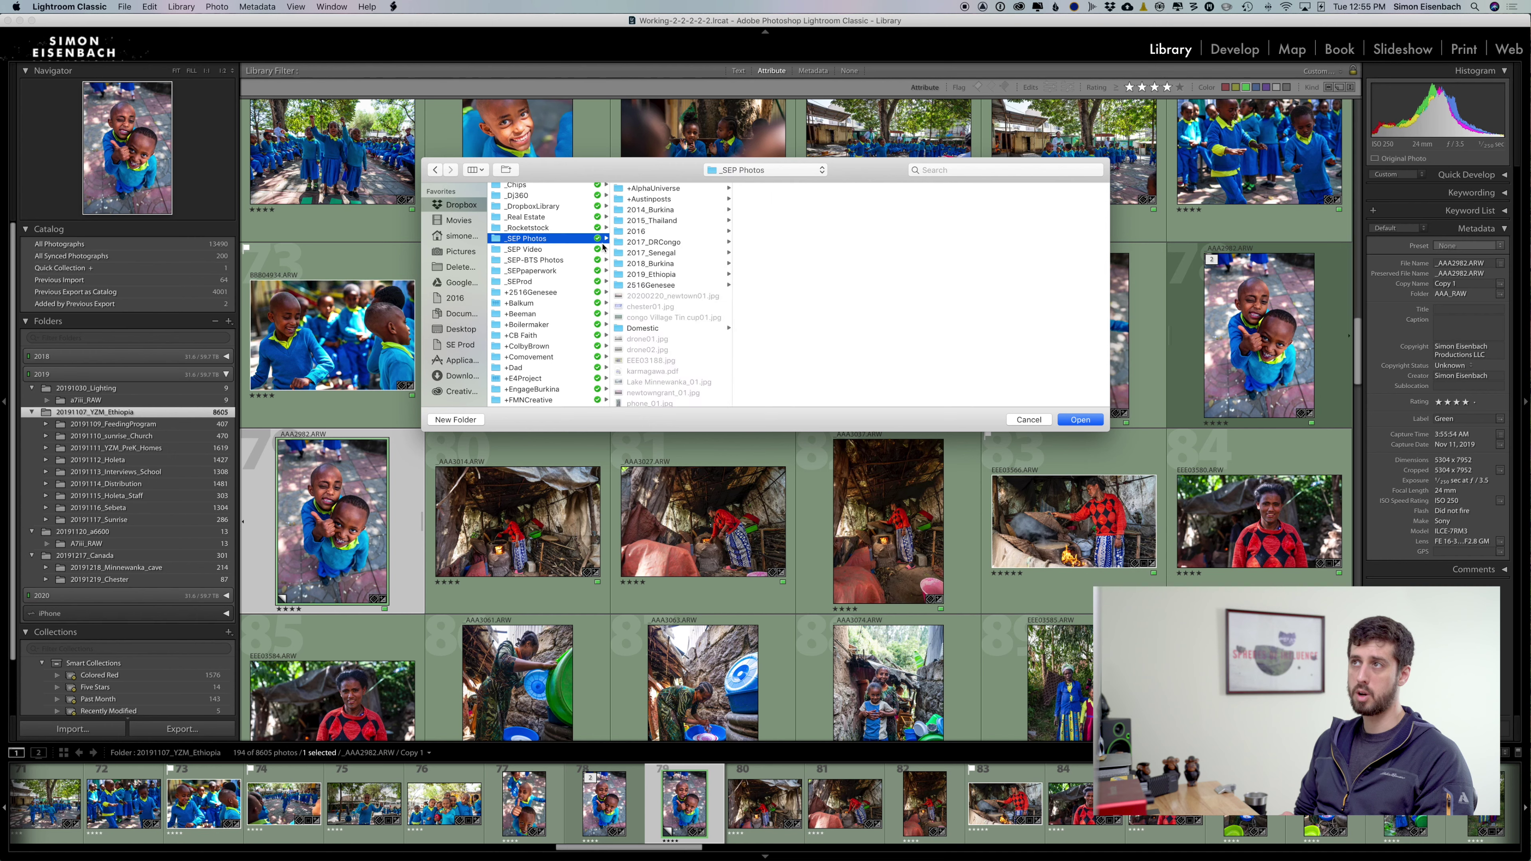